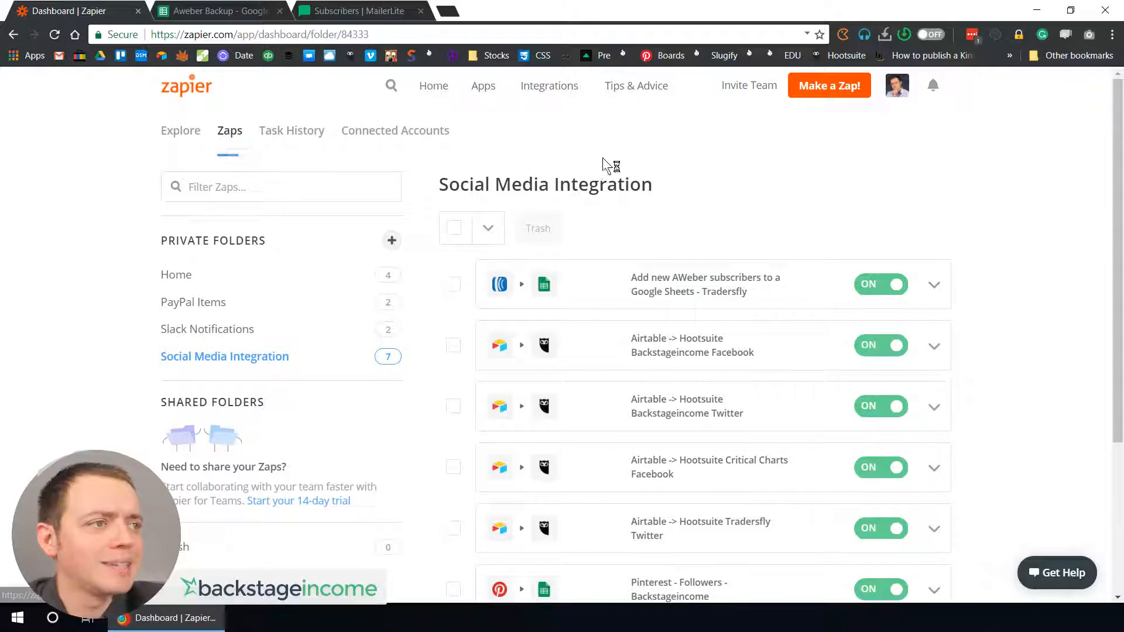
# Step: Start a new Zap, and check the MailerLite subscriber fields and the Aweber Backup spreadsheet before returning to the Zap editor
pyautogui.click(818, 89)
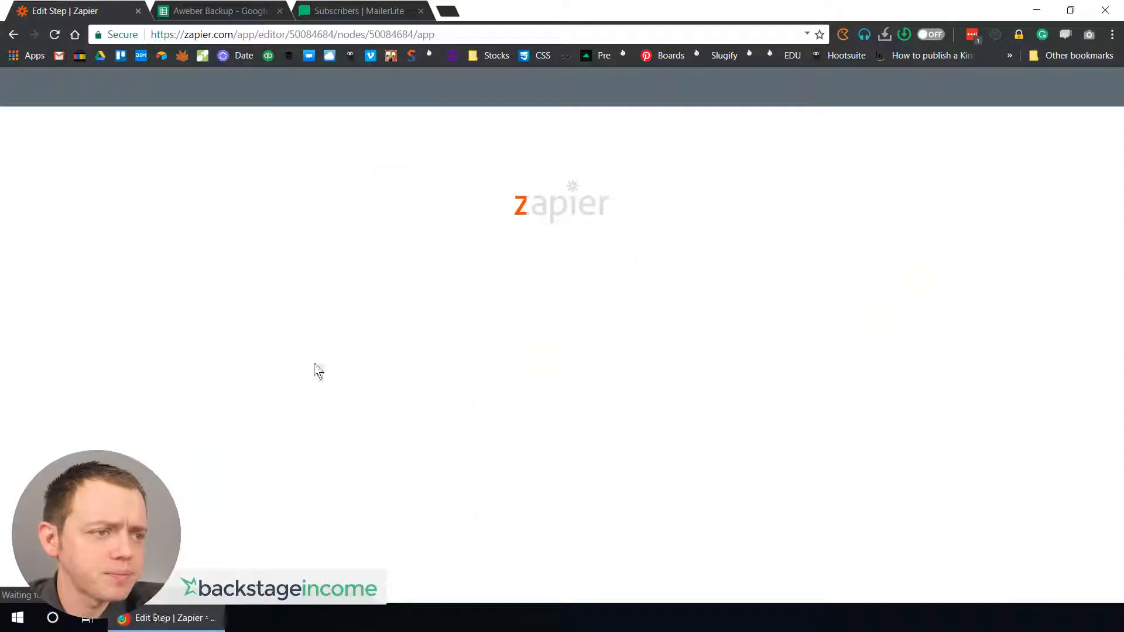
pyautogui.click(339, 11)
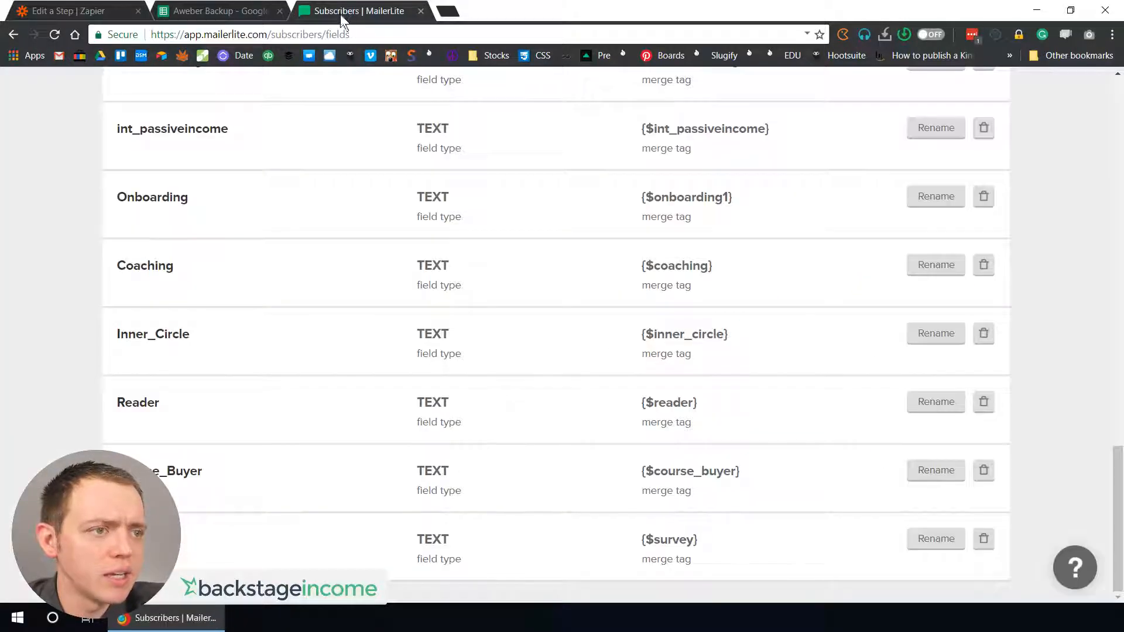
pyautogui.scroll(10, 617, 259)
pyautogui.scroll(15, 617, 259)
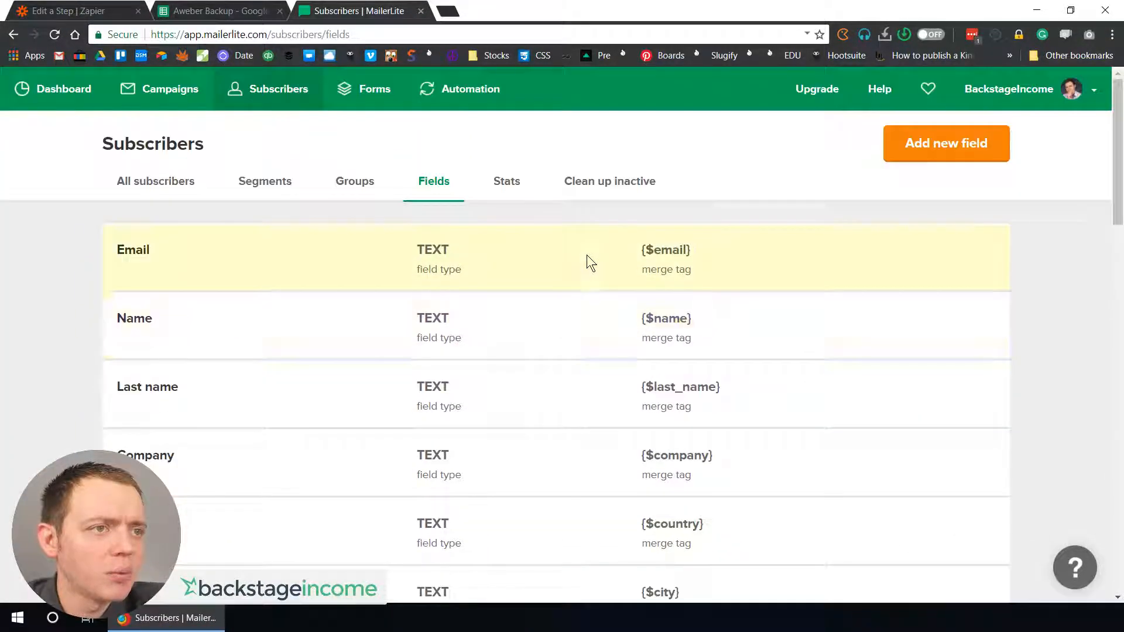
pyautogui.click(199, 10)
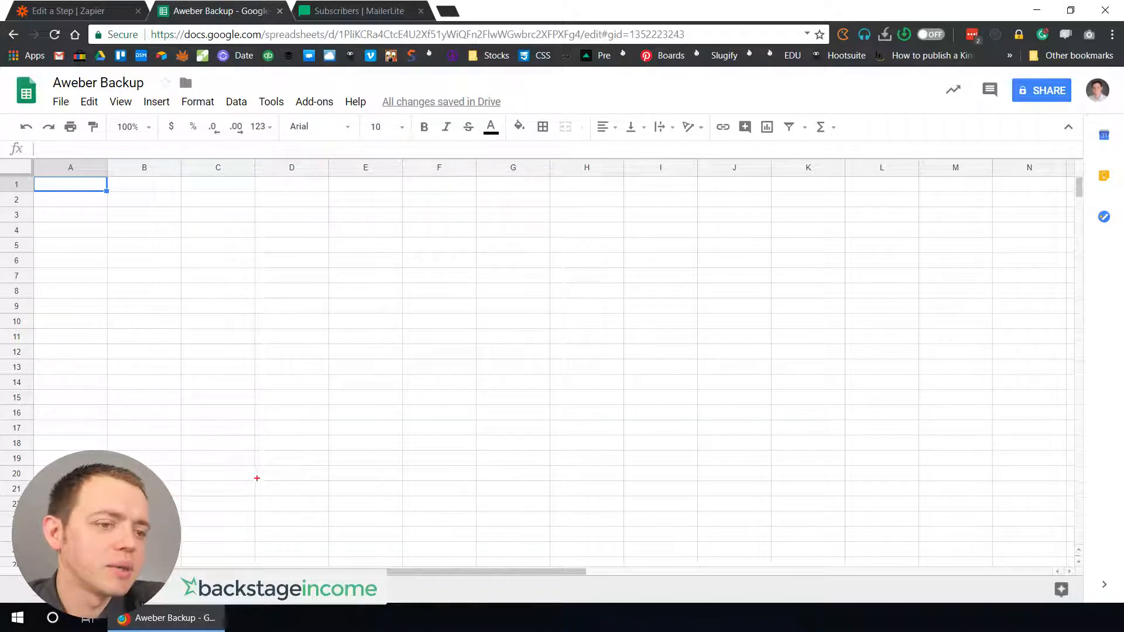
pyautogui.click(194, 625)
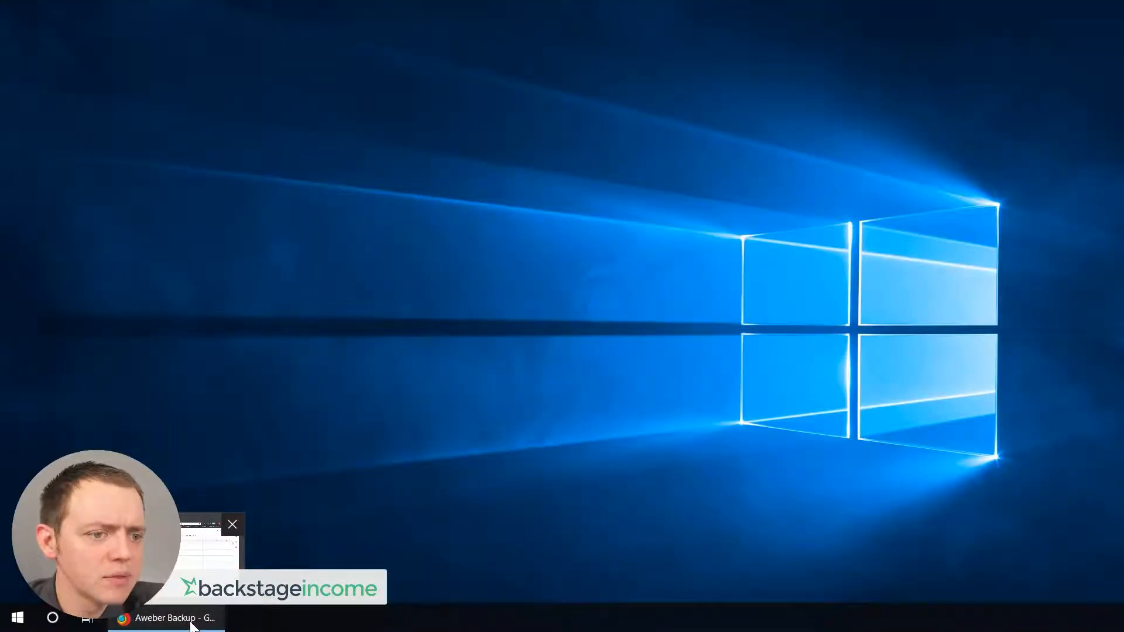
pyautogui.click(194, 626)
pyautogui.click(76, 12)
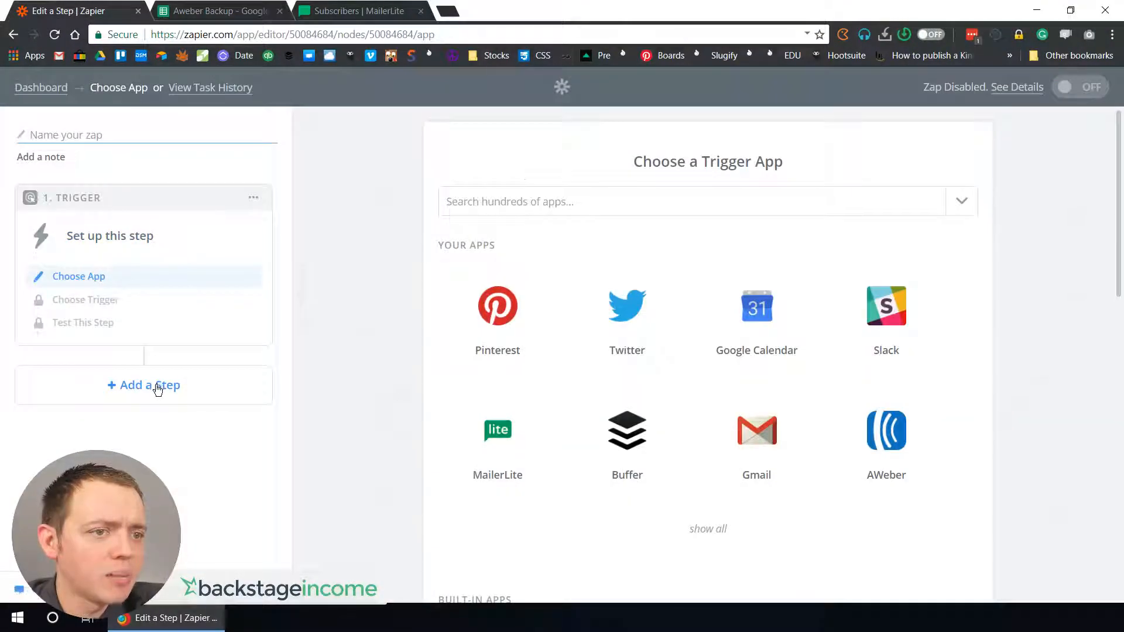
# Step: Choose Google Sheets as the trigger app
pyautogui.click(510, 202)
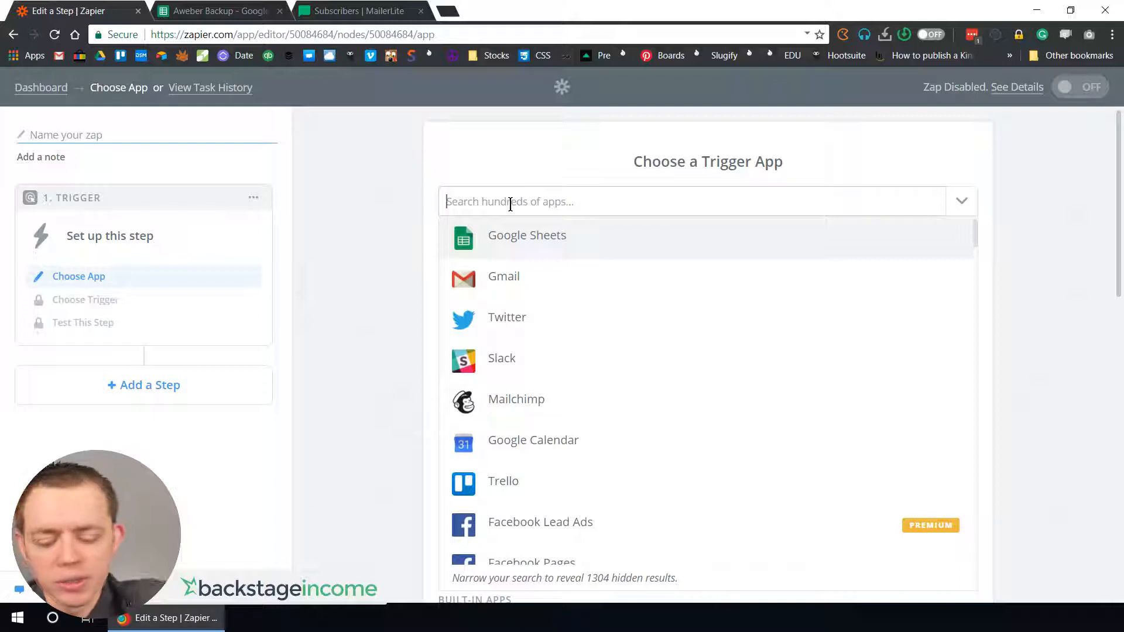
pyautogui.write('she')
pyautogui.click(523, 240)
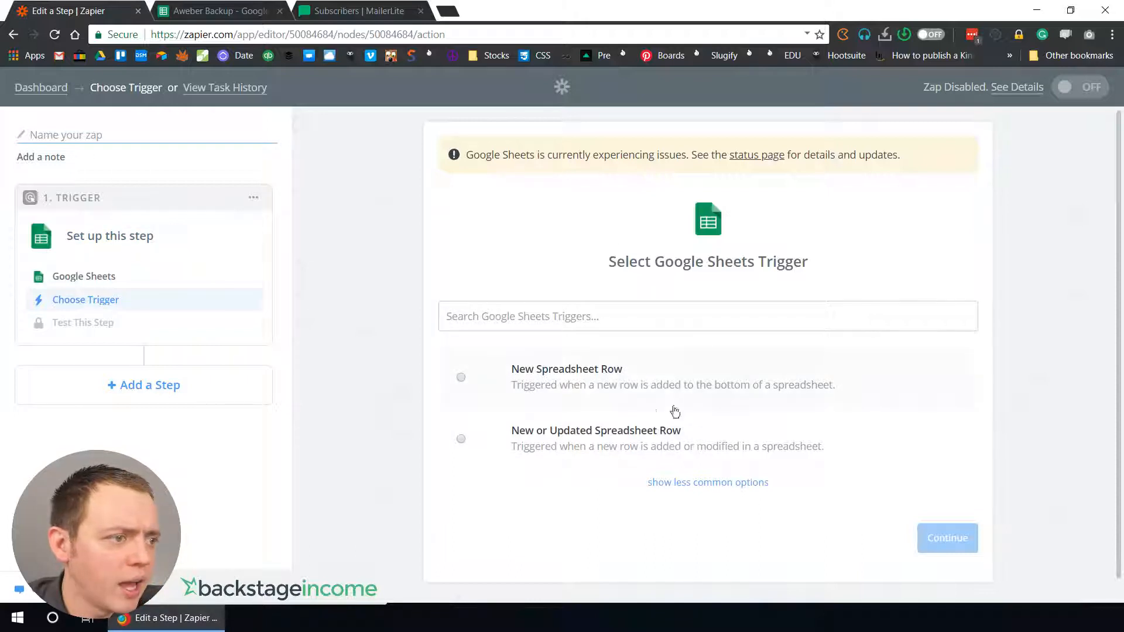
# Step: Name the Zap "Mailer Lite to Google Sheets Backup - BSI"
pyautogui.click(68, 129)
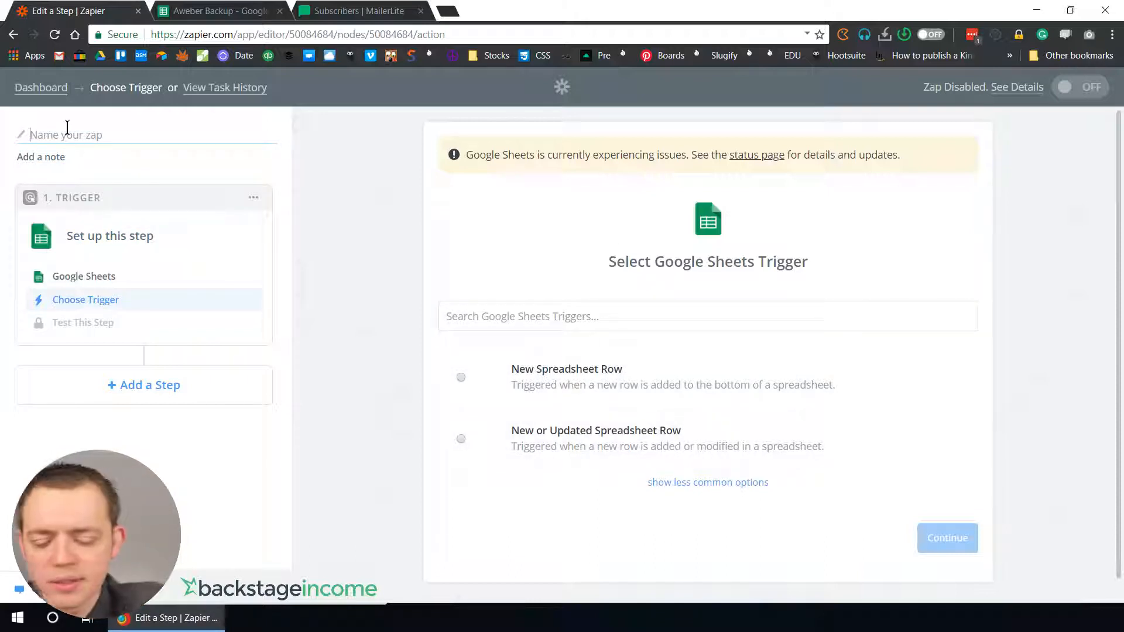
pyautogui.write('Mai')
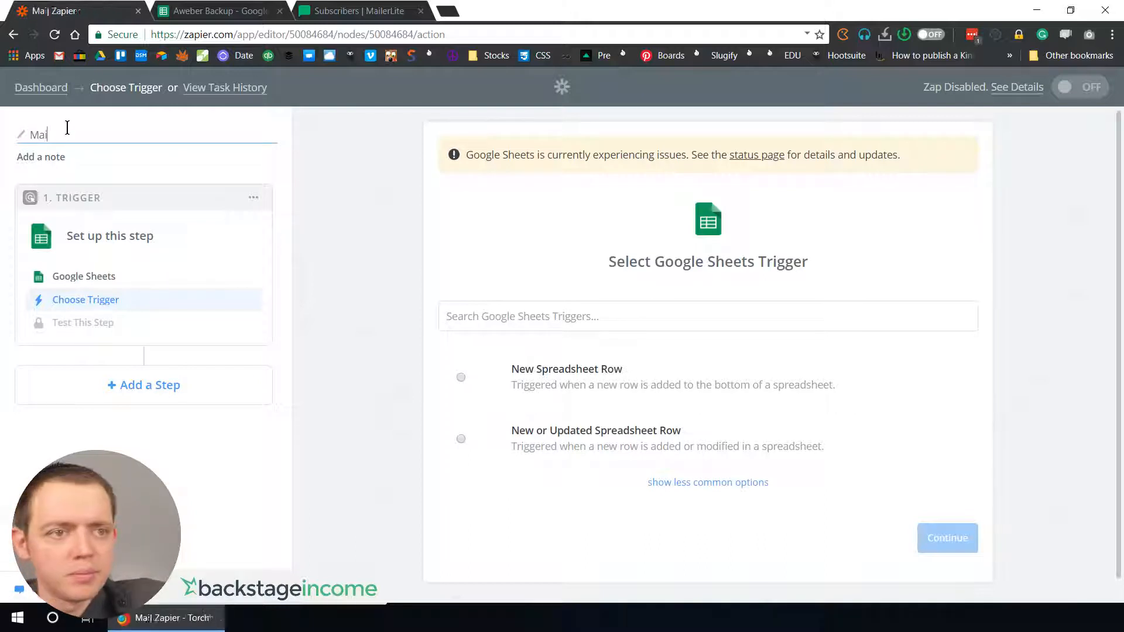
pyautogui.write('ler Lite to G')
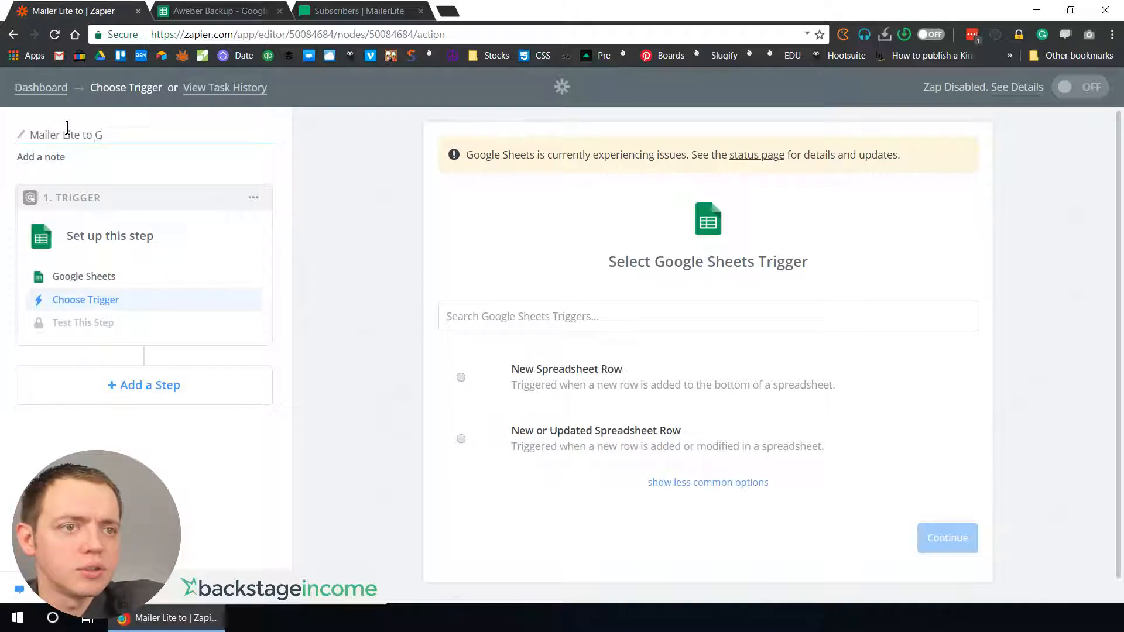
pyautogui.write('oogle Sheets Ba')
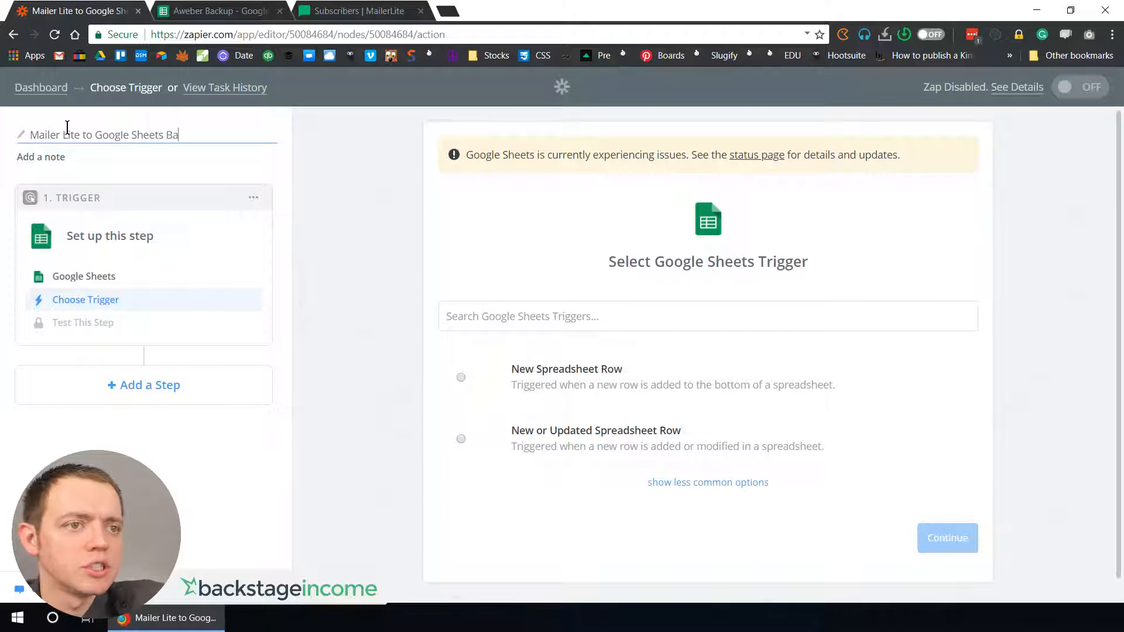
pyautogui.write('ckup - BSI')
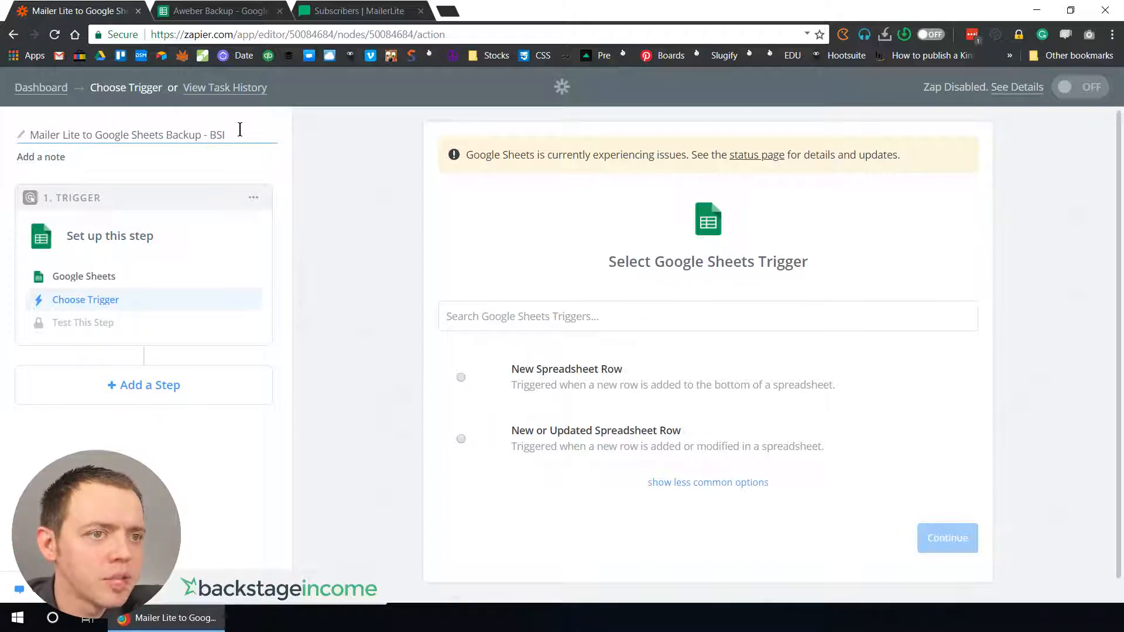
pyautogui.press('Return')
# Step: Reopen the trigger step's app selection and set the trigger app to MailerLite
pyautogui.click(141, 238)
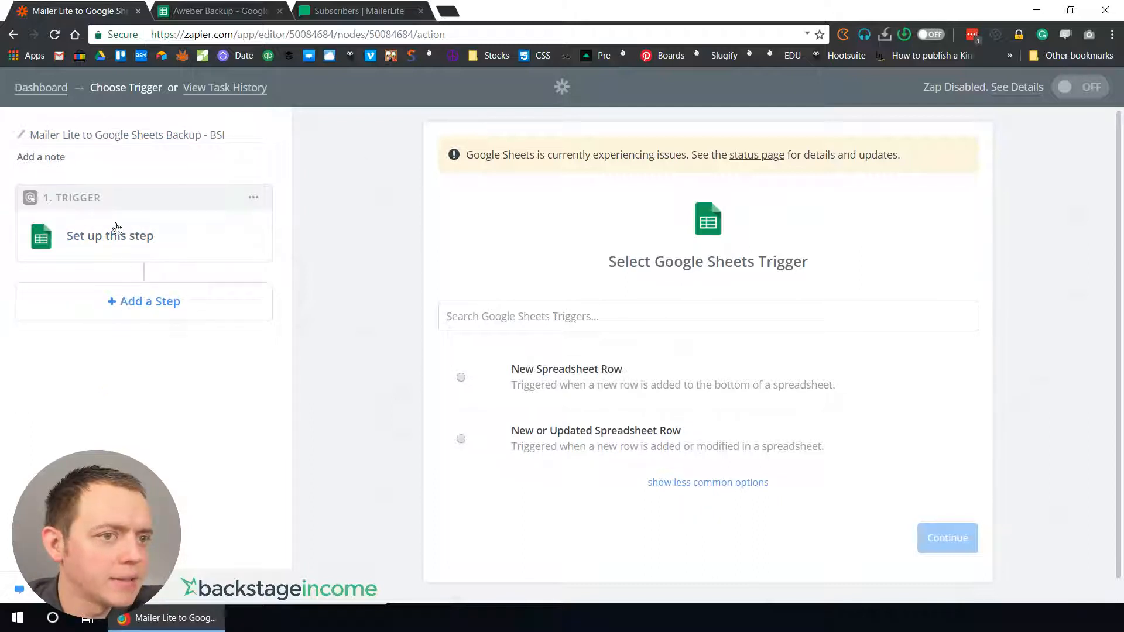
pyautogui.click(253, 197)
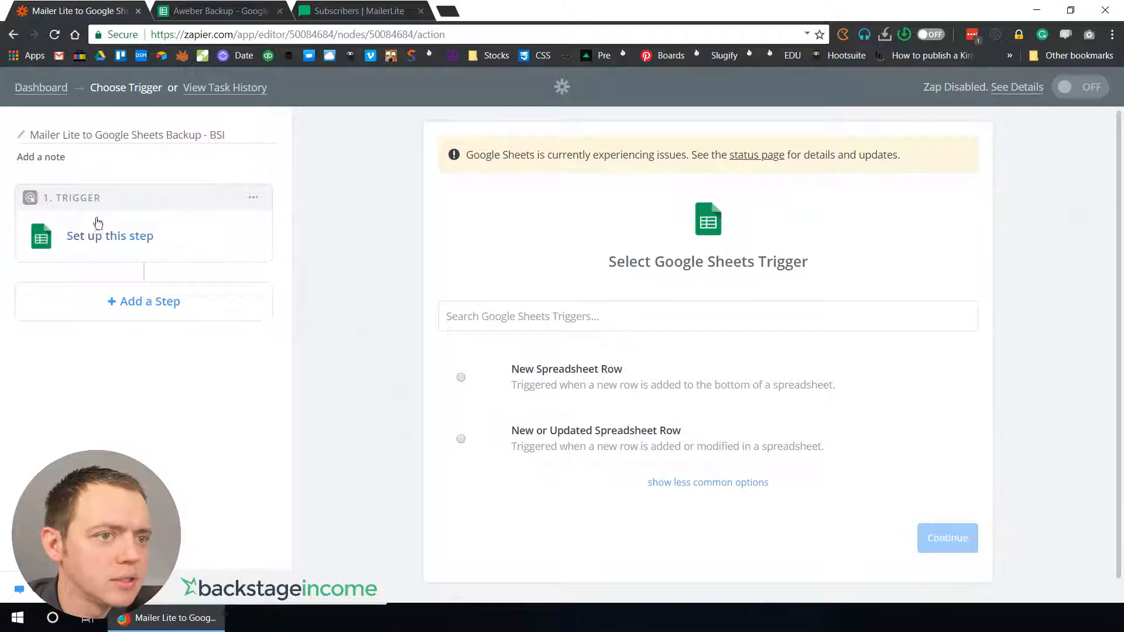
pyautogui.click(92, 237)
pyautogui.click(77, 281)
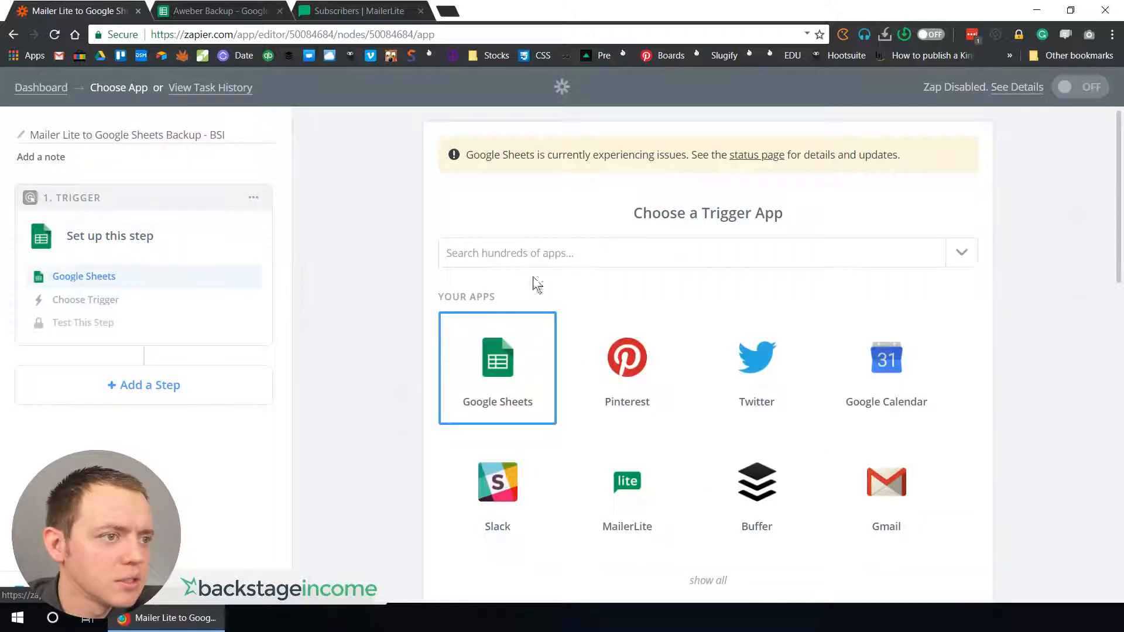
pyautogui.click(558, 251)
pyautogui.write('mailerlite')
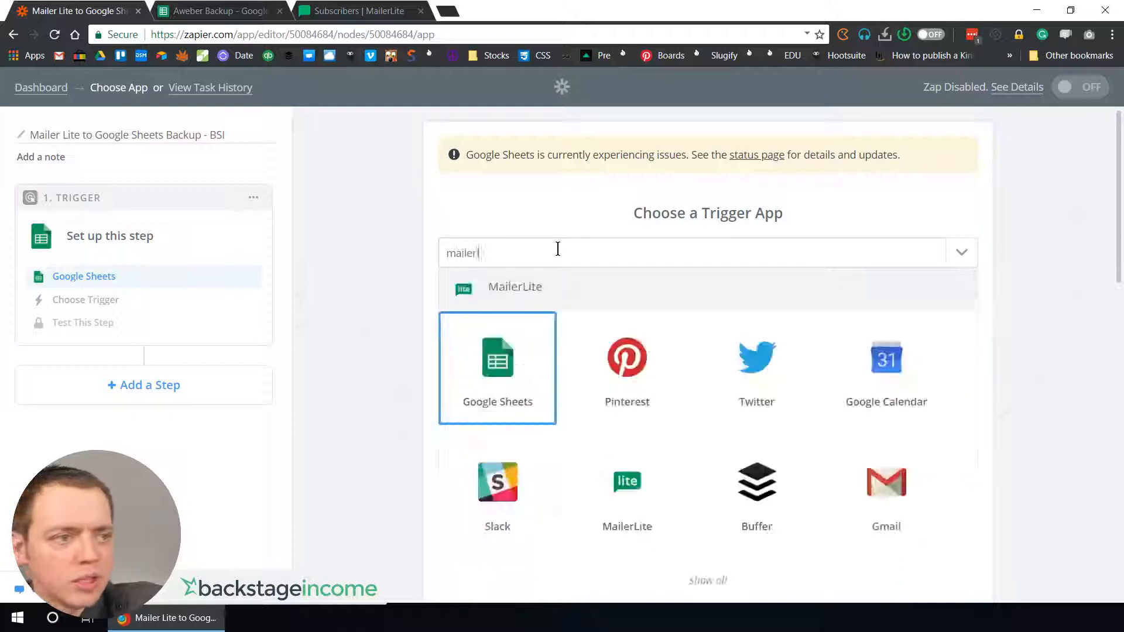
pyautogui.click(531, 277)
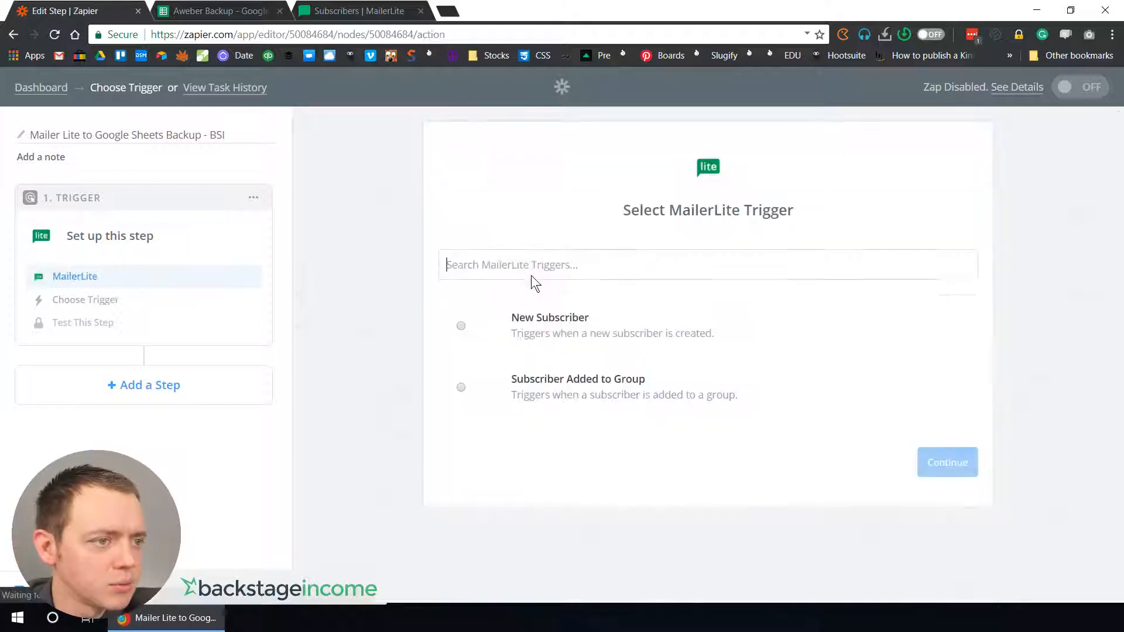
# Step: Set the trigger event to New Subscriber, using the MailerLite BackstageIncome account and the Subscriber A sample
pyautogui.click(538, 322)
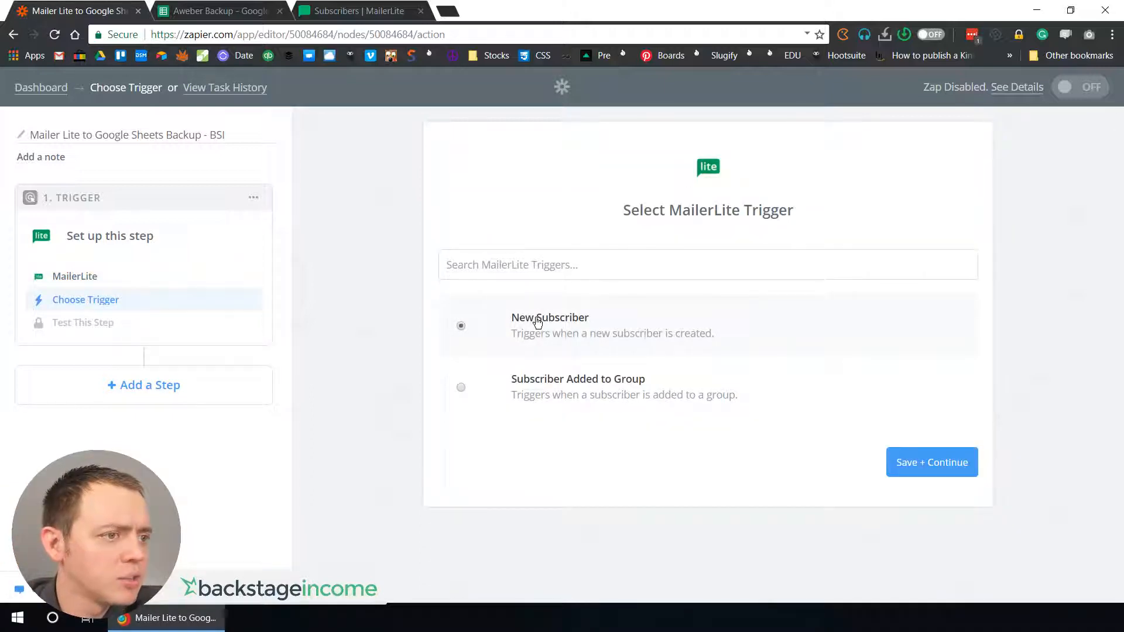
pyautogui.click(907, 461)
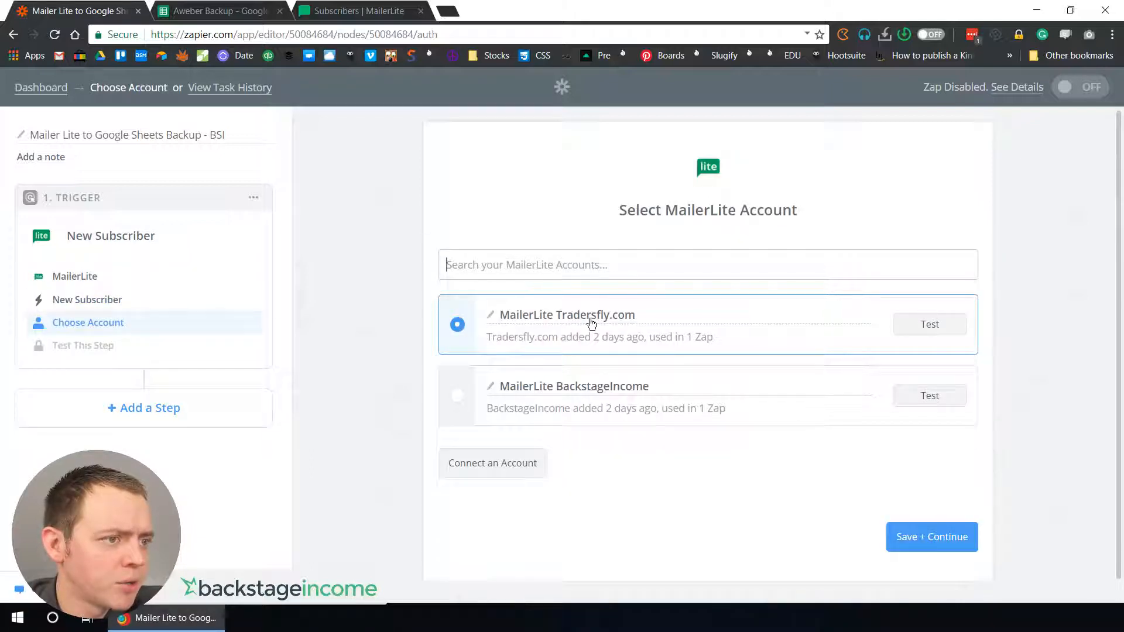
pyautogui.click(458, 398)
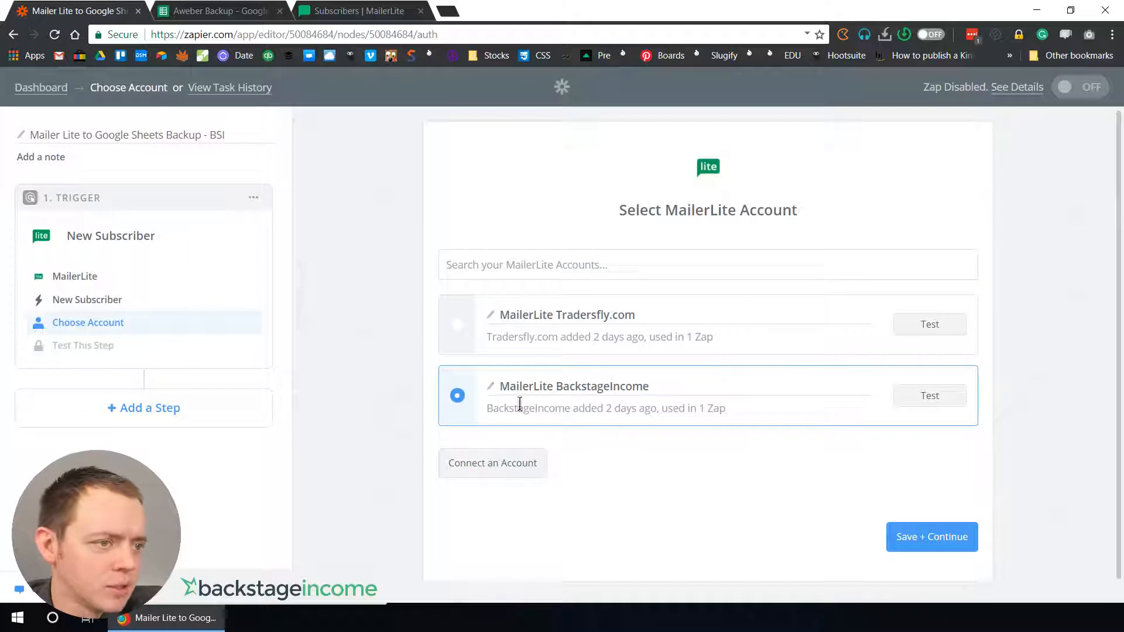
pyautogui.click(925, 543)
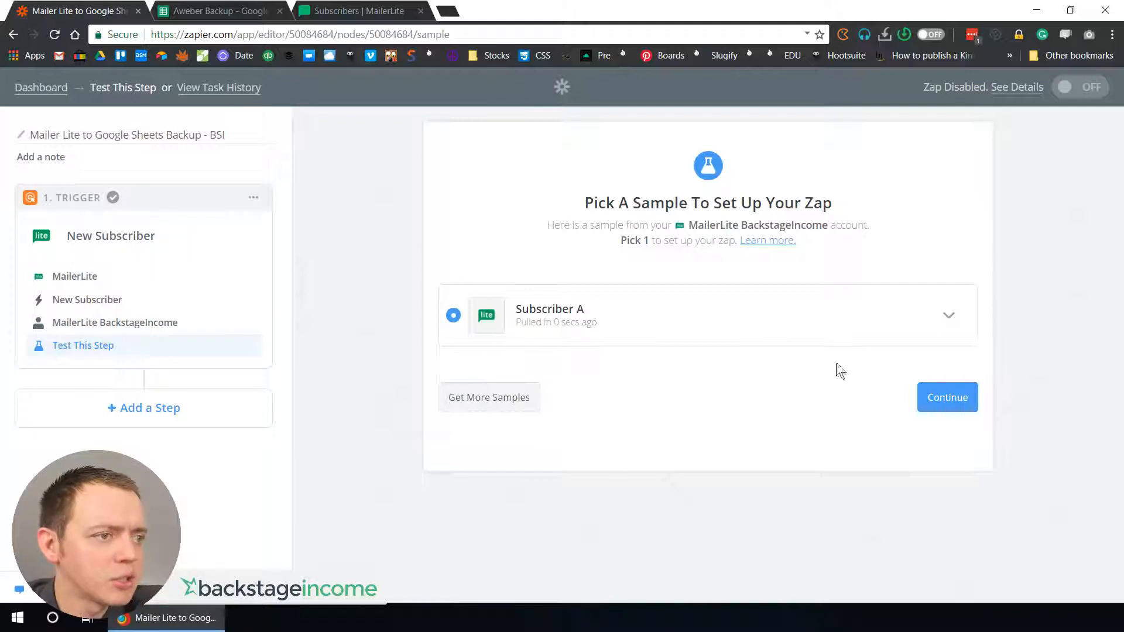
pyautogui.click(953, 399)
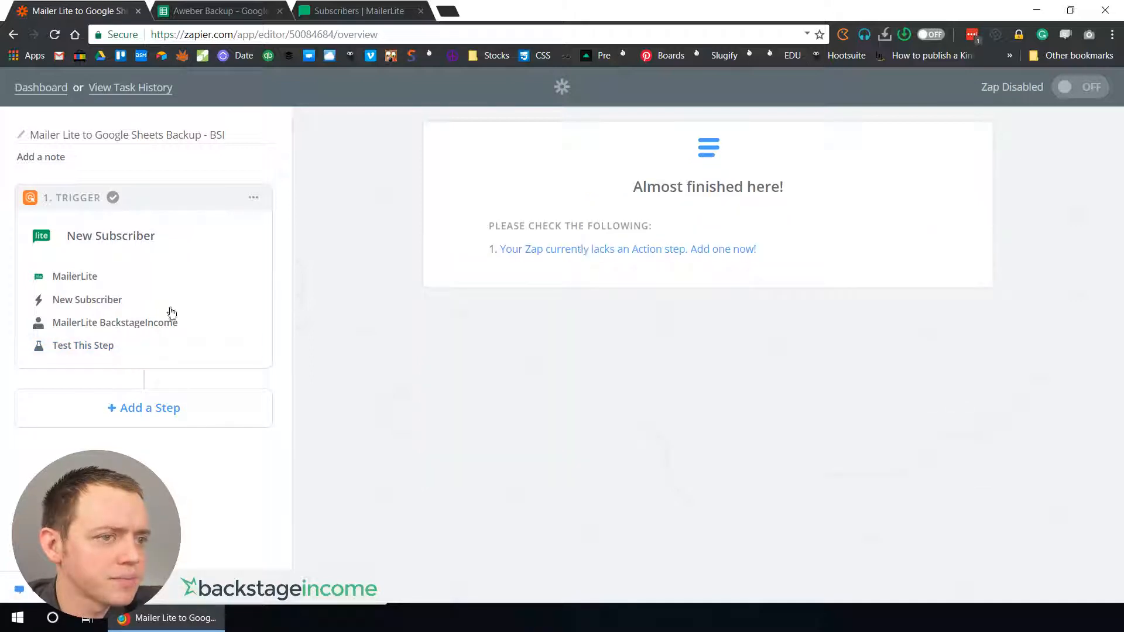
# Step: Add an action step to the Zap and choose Google Sheets as its app
pyautogui.click(684, 253)
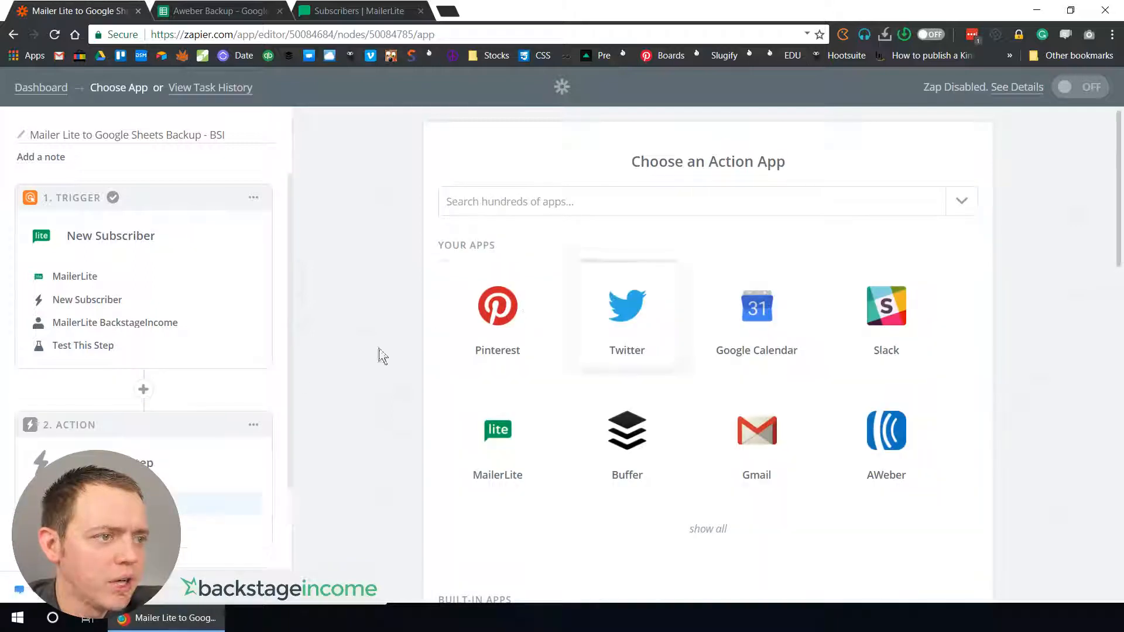
pyautogui.click(518, 206)
pyautogui.write('sheet')
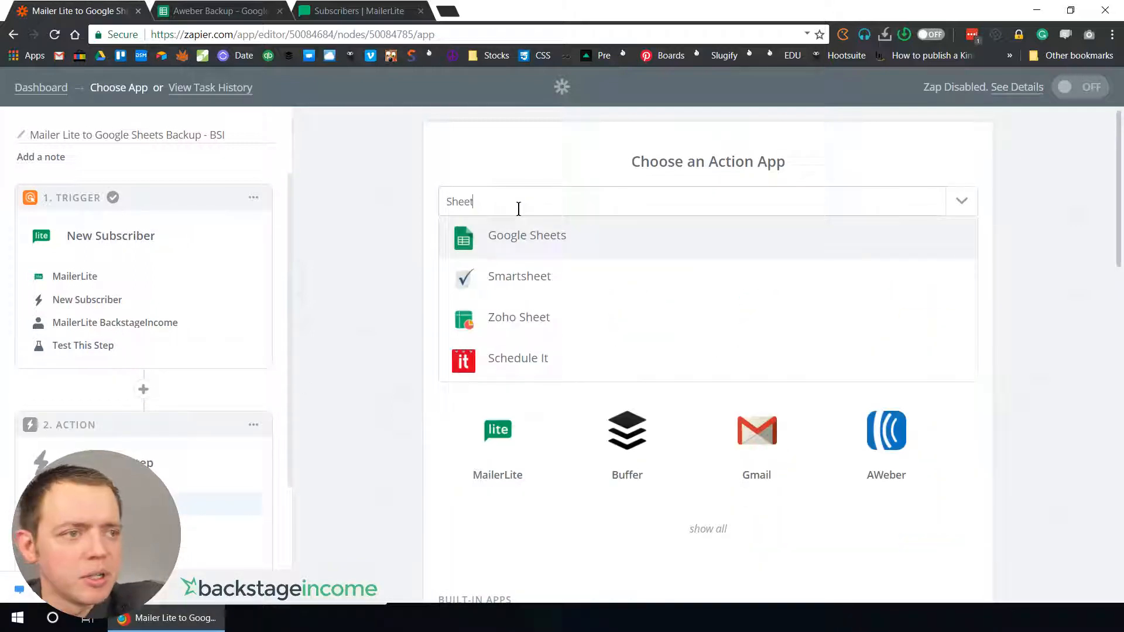
pyautogui.click(499, 239)
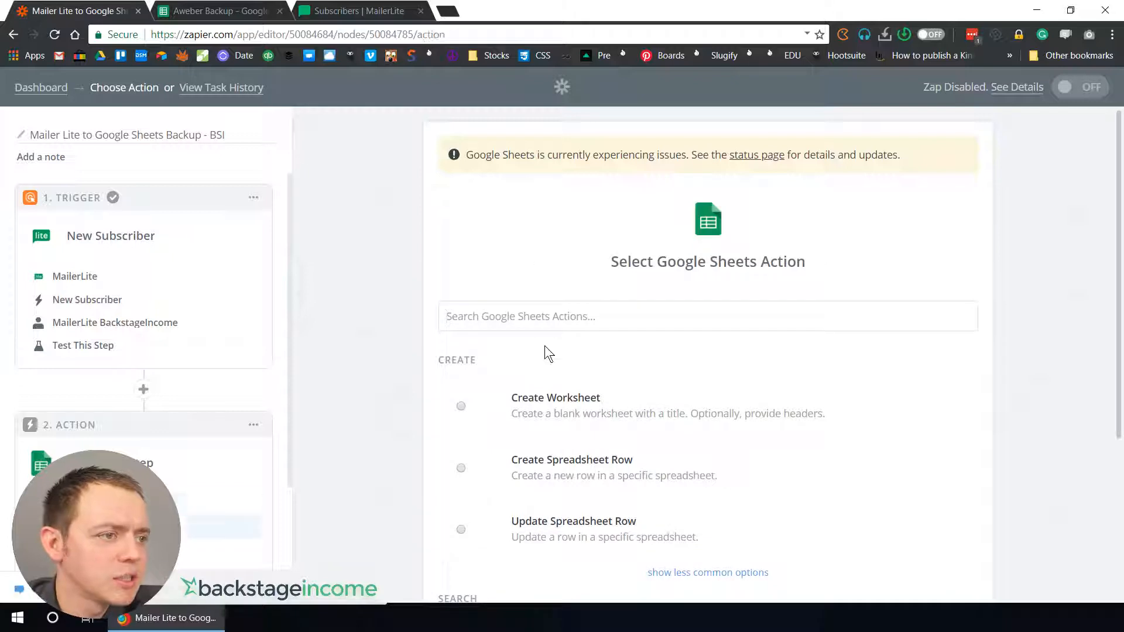
# Step: Set the action event to Create Spreadsheet Row and accept the connected Google Sheets account
pyautogui.scroll(-1, 545, 484)
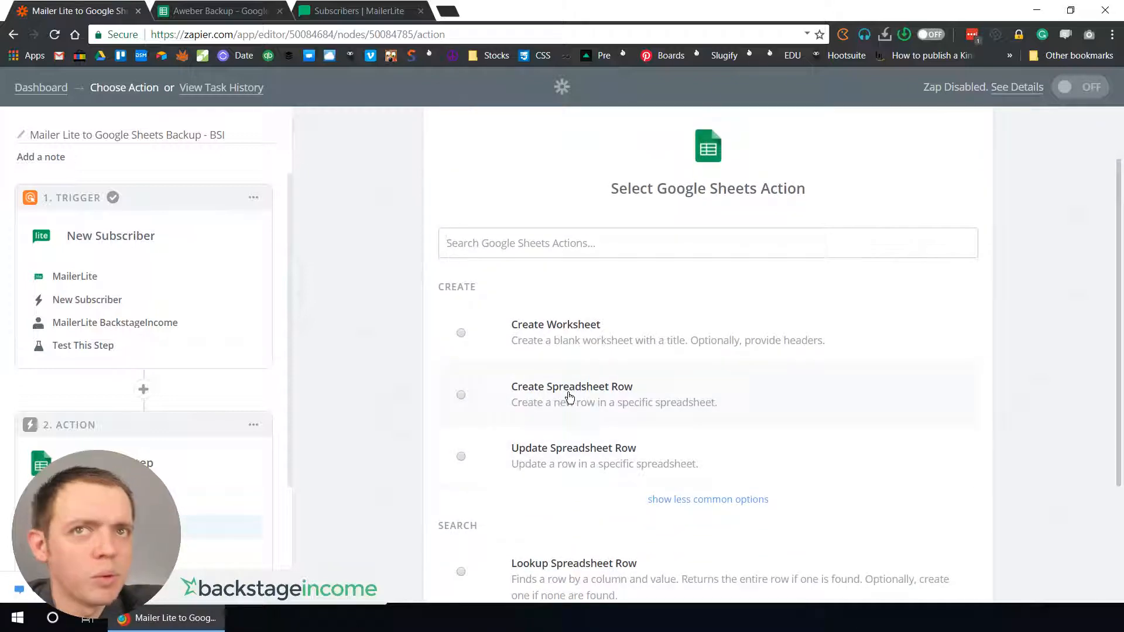
pyautogui.click(569, 398)
pyautogui.scroll(-2, 455, 381)
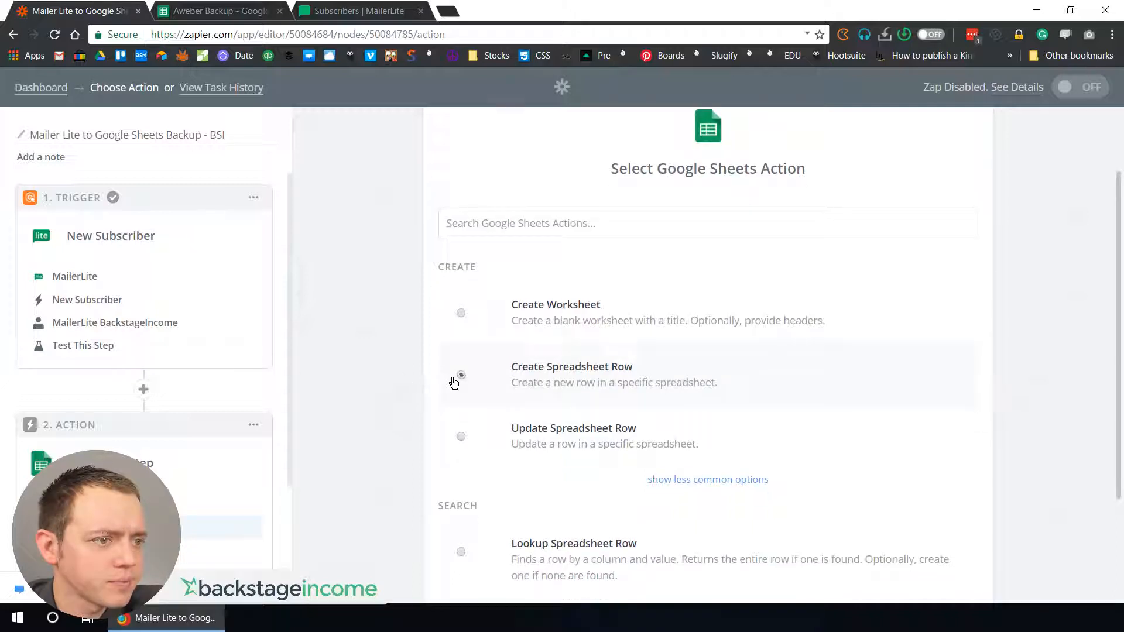
pyautogui.scroll(-2, 121, 343)
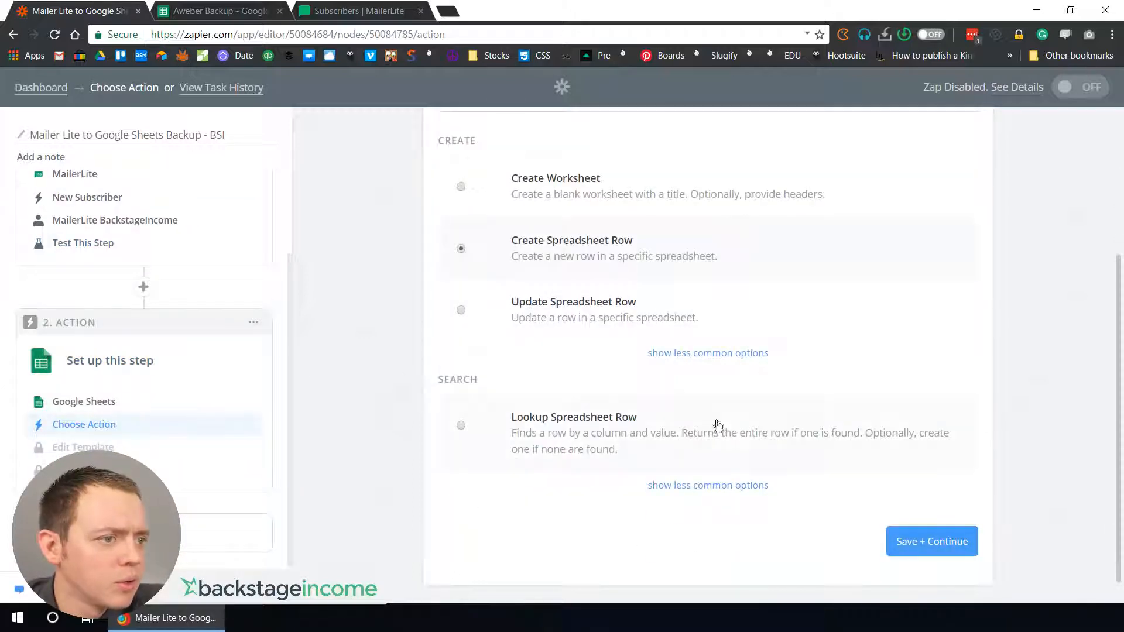
pyautogui.click(904, 537)
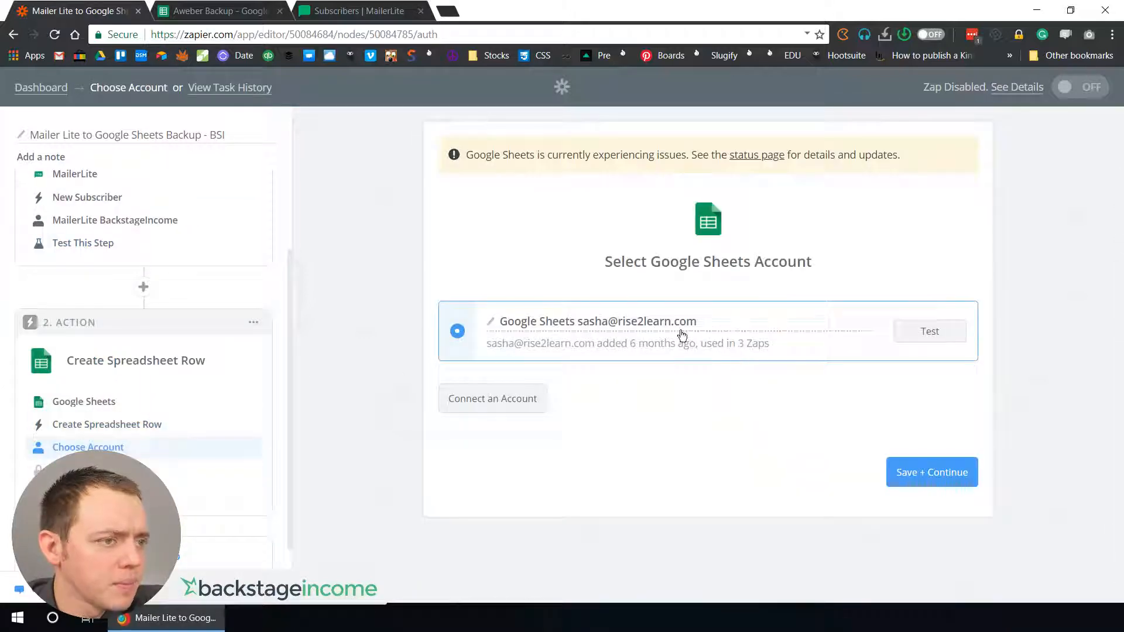
pyautogui.click(940, 478)
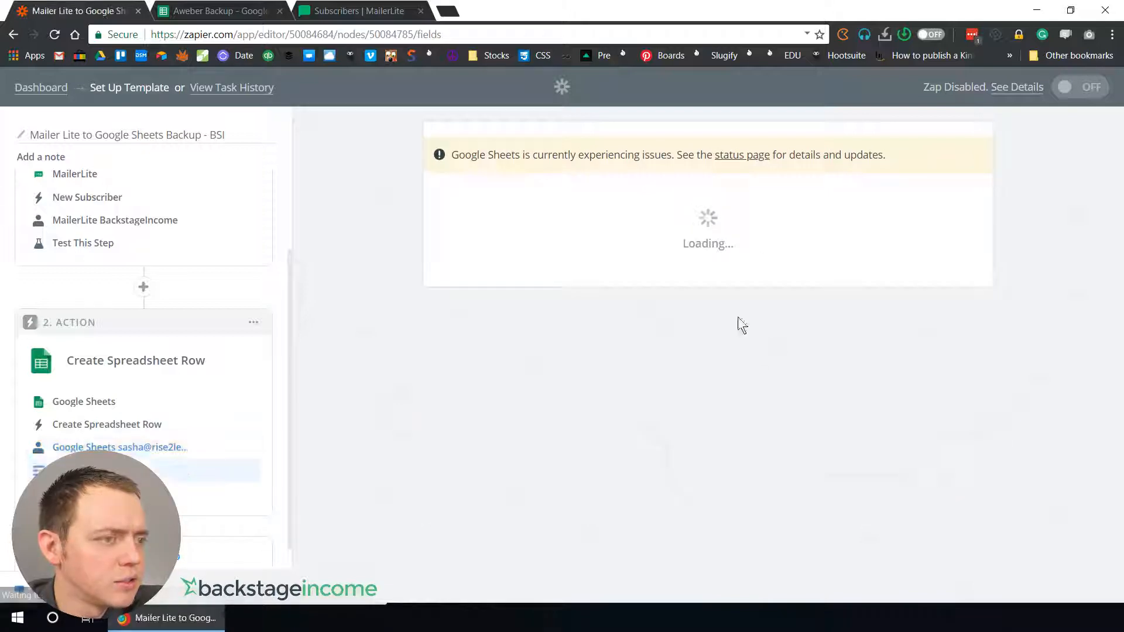
# Step: Set the action's target spreadsheet to Aweber Backup and its worksheet to BSI
pyautogui.click(487, 404)
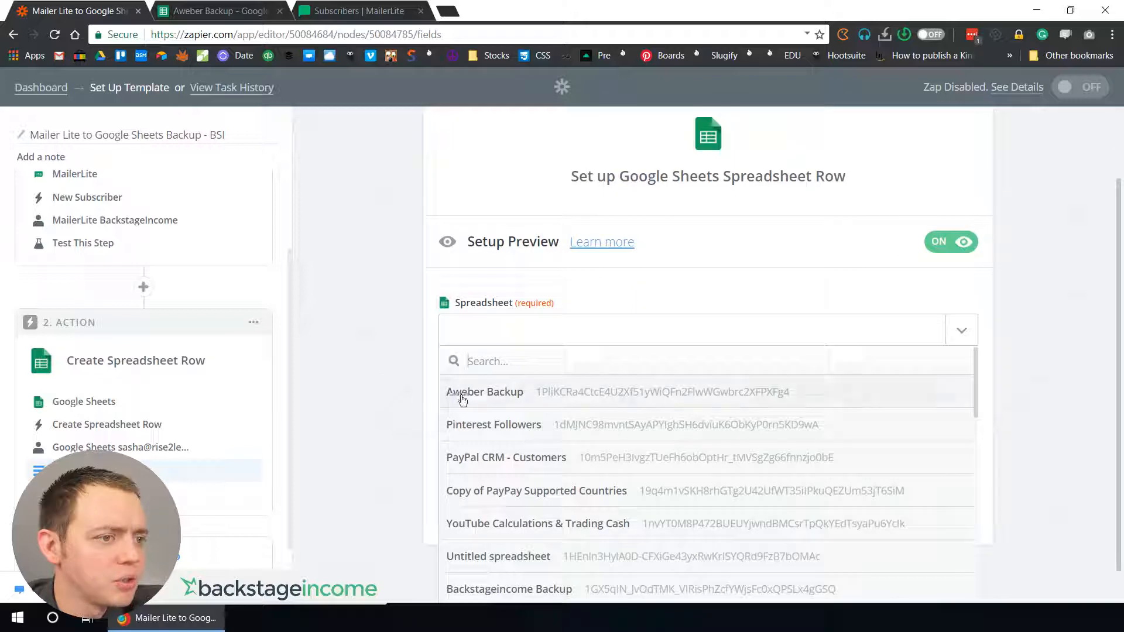
pyautogui.click(483, 393)
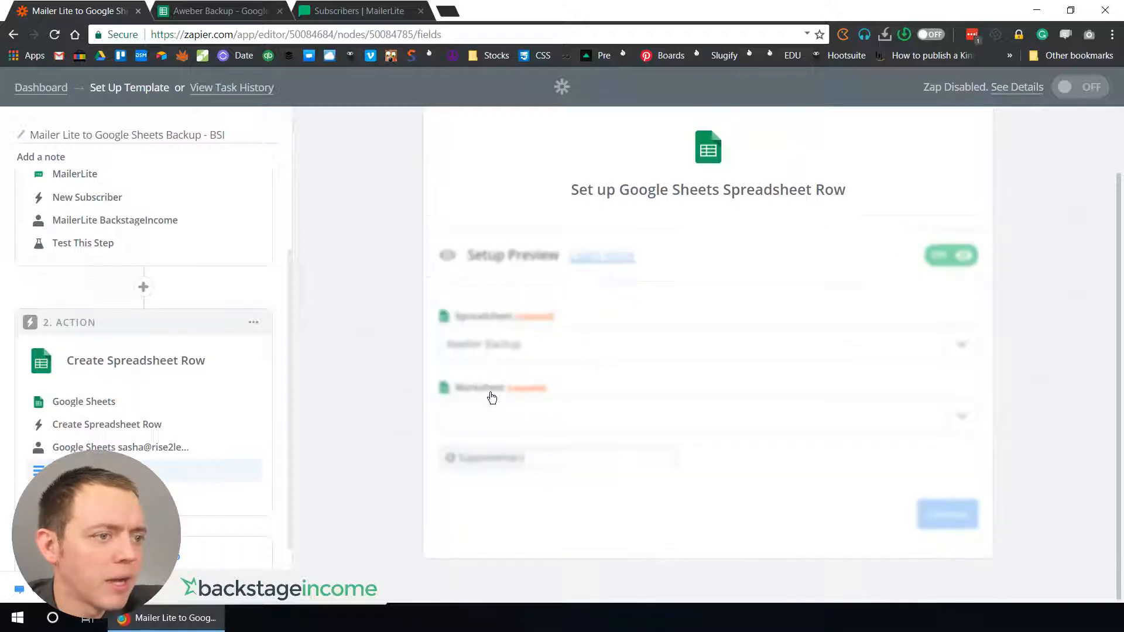
pyautogui.click(522, 413)
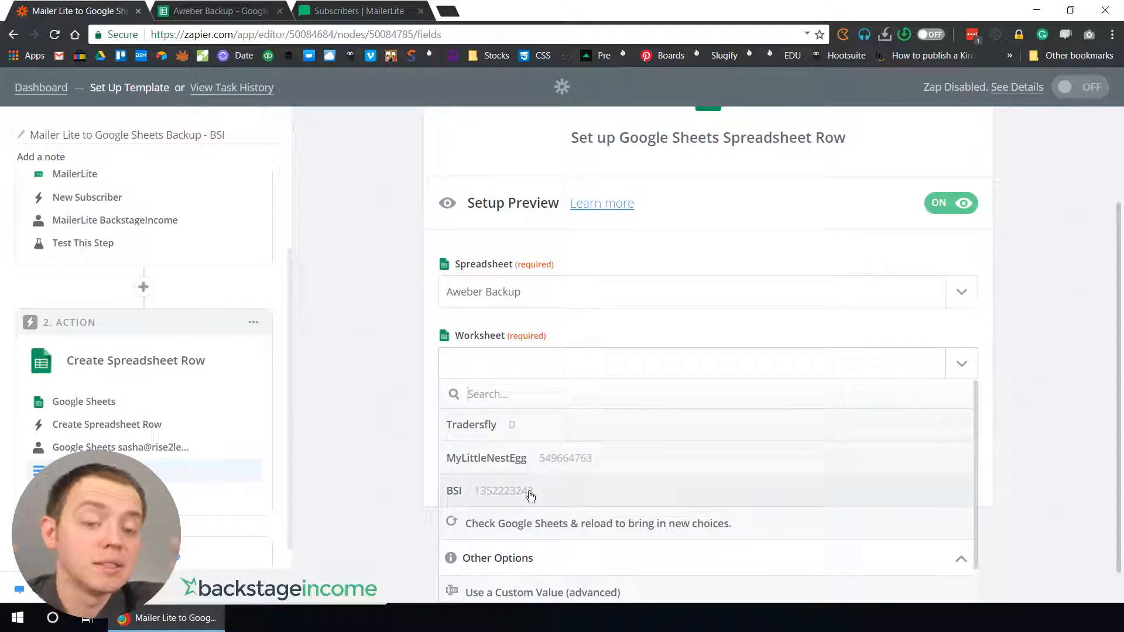
pyautogui.click(530, 495)
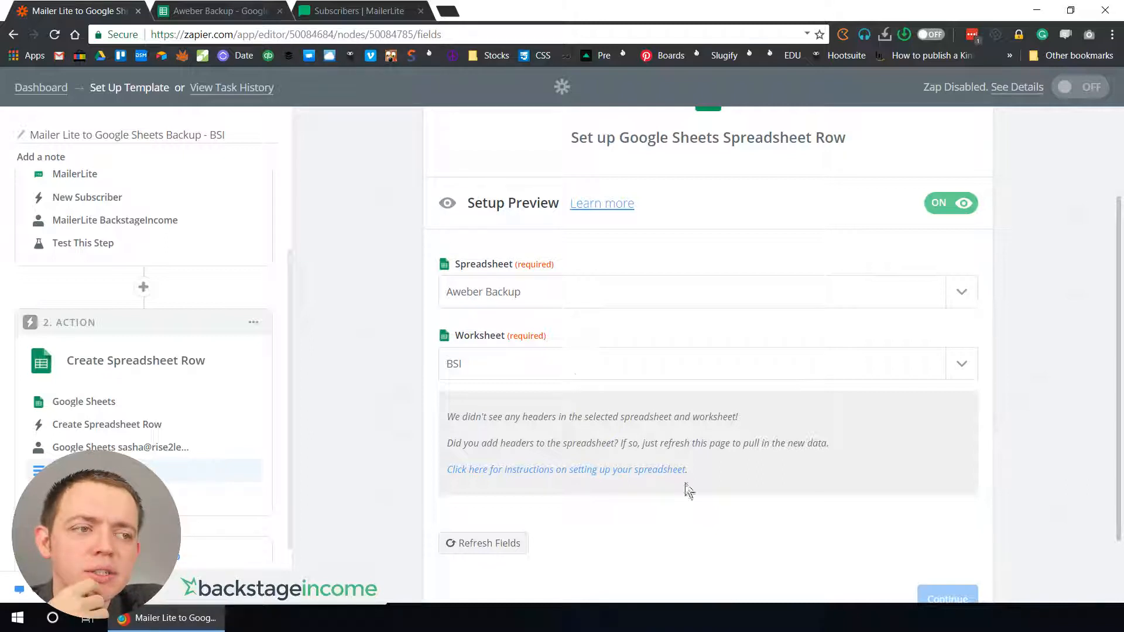
# Step: Switch to the Aweber Backup spreadsheet and enter the headers Field 1, Field 2 and Field 3 in cells A1 to C1
pyautogui.scroll(-2, 783, 550)
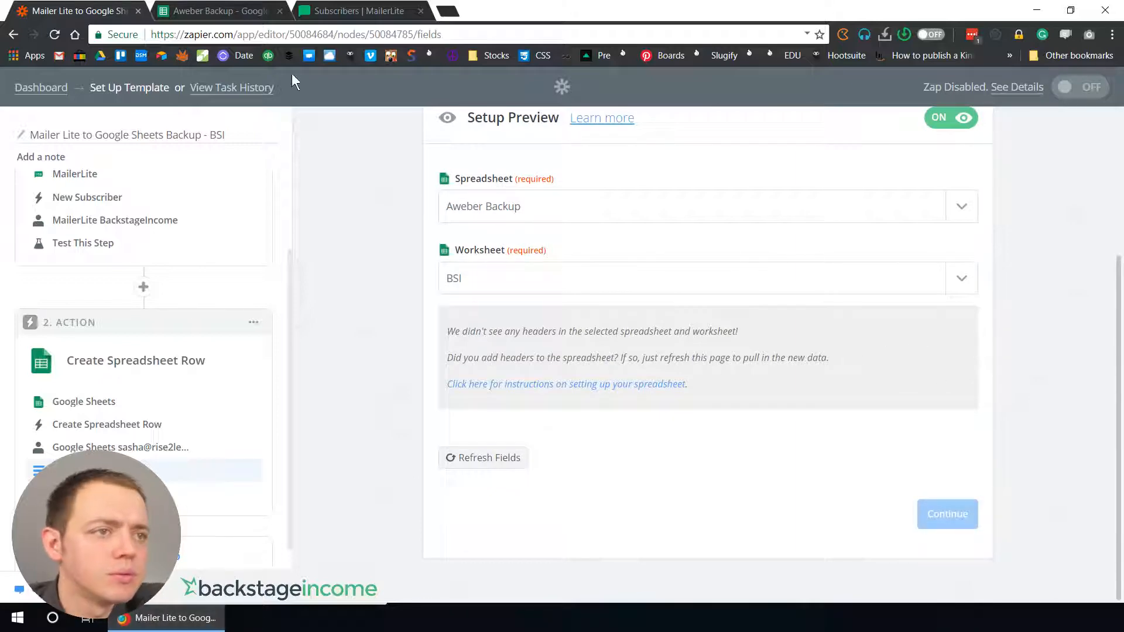
pyautogui.click(247, 16)
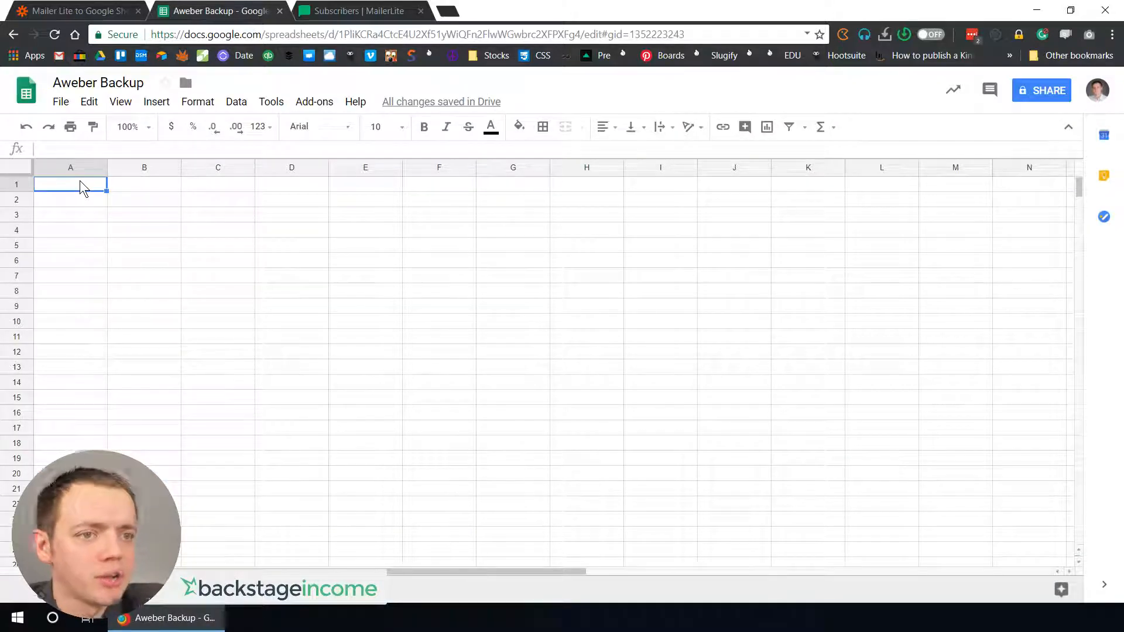
pyautogui.write('Die')
pyautogui.press('BackSpace')
pyautogui.press('BackSpace')
pyautogui.press('BackSpace')
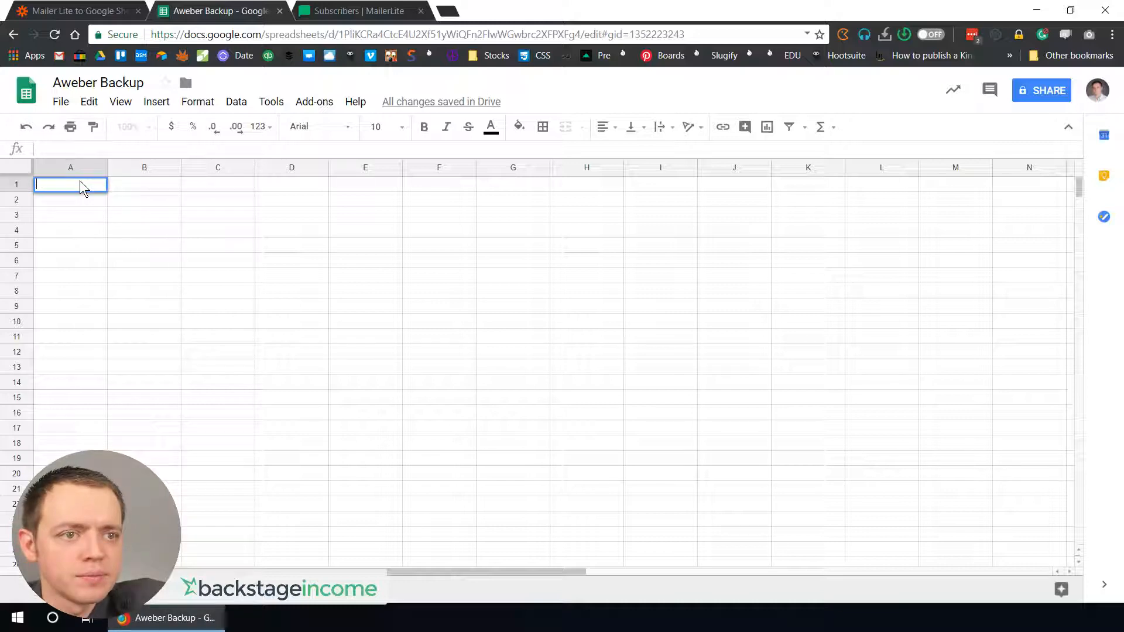
pyautogui.write('Field 1')
pyautogui.press('Tab')
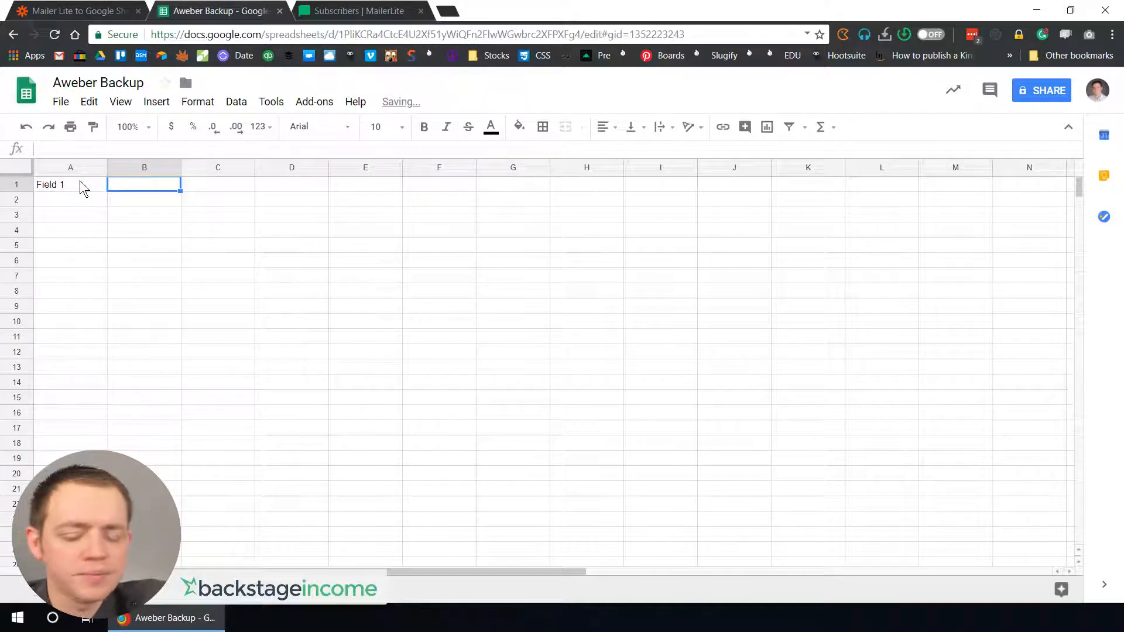
pyautogui.write('Field 2')
pyautogui.press('Tab')
pyautogui.write('Field 3')
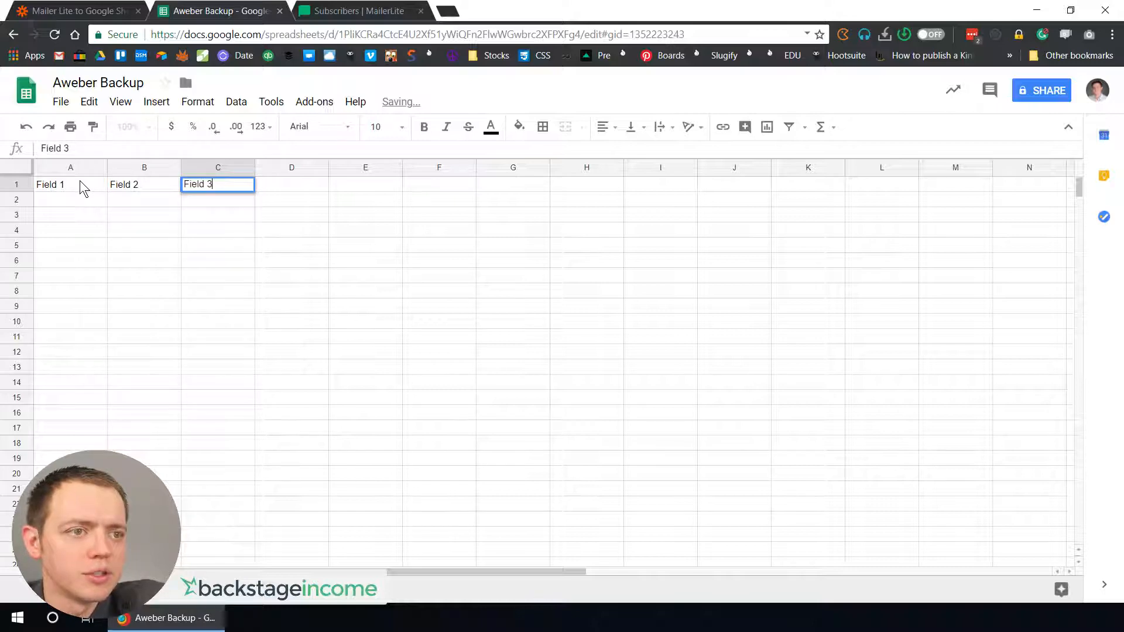
pyautogui.press('Tab')
pyautogui.press('Left')
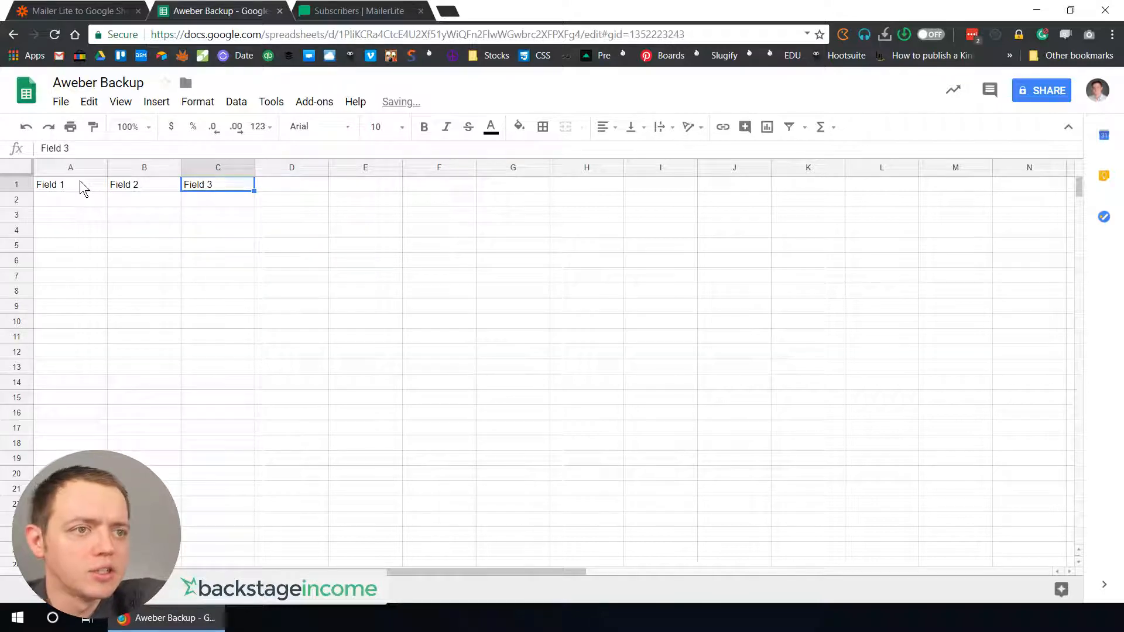
pyautogui.hotkey('shift', 'Left')
pyautogui.hotkey('shift', 'Left')
pyautogui.hotkey('ctrl', 'c')
# Step: Enter the headers Field 4 through Field 15 across row 1, in cells D1 to O1
pyautogui.press('Right')
pyautogui.write('Field 4')
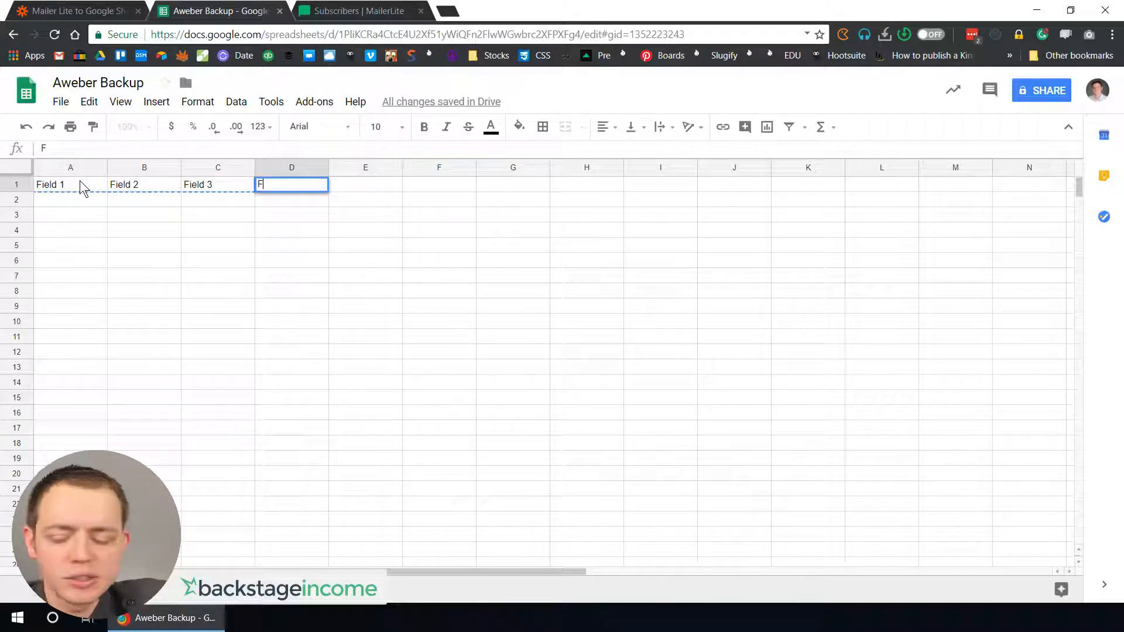
pyautogui.press('Tab')
pyautogui.write('Field ')
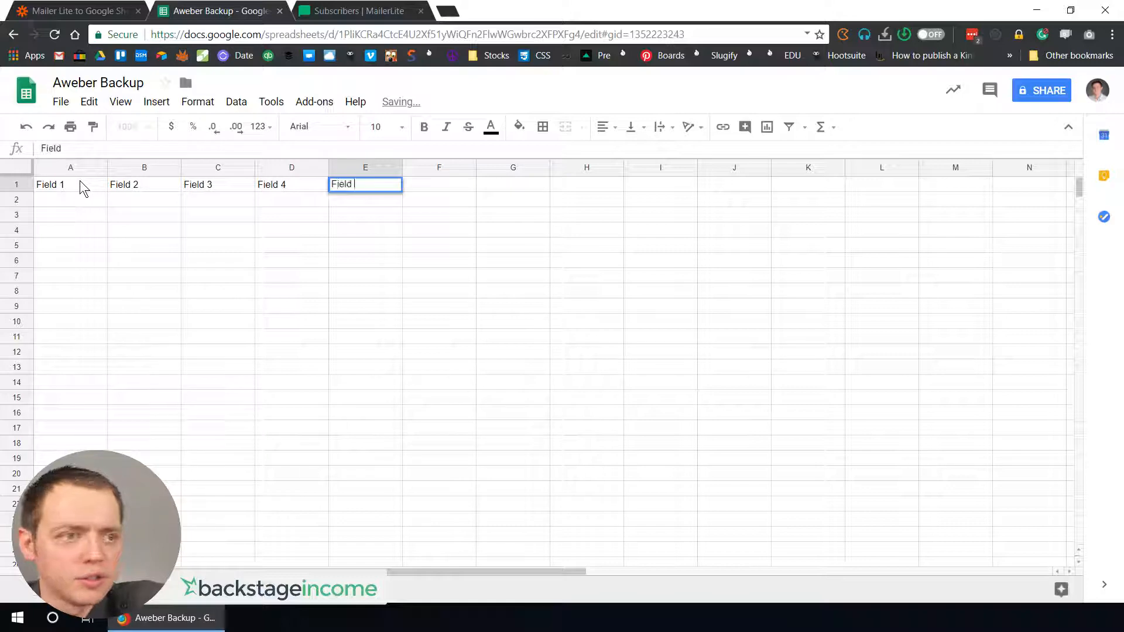
pyautogui.write('5')
pyautogui.press('Tab')
pyautogui.write('Field 6')
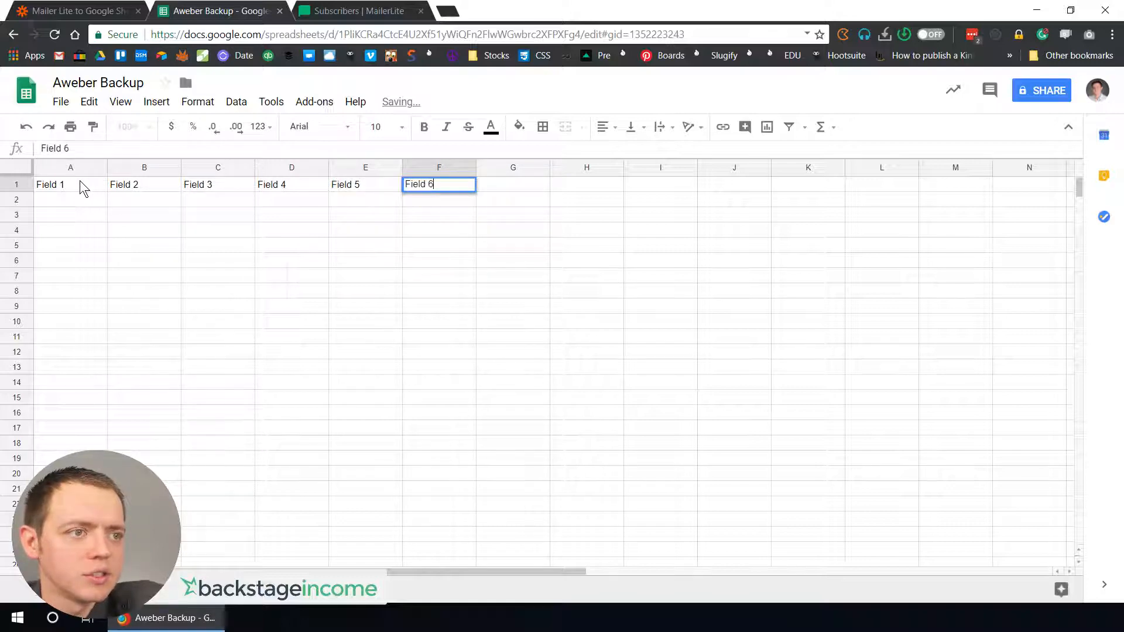
pyautogui.press('Tab')
pyautogui.write('Field')
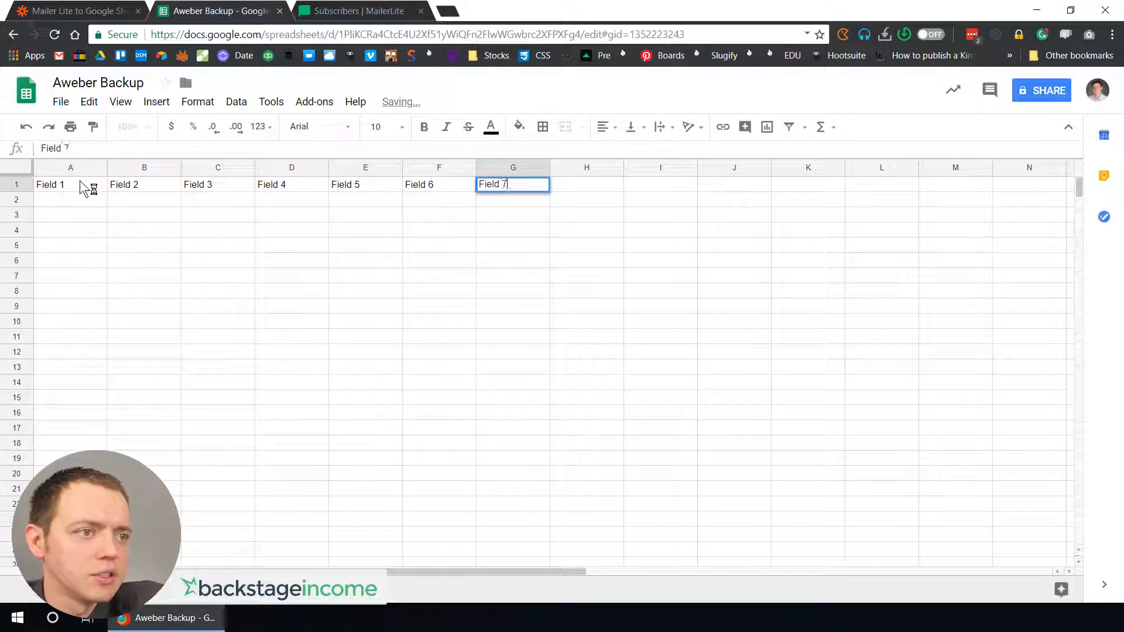
pyautogui.press('Tab')
pyautogui.write('Fie')
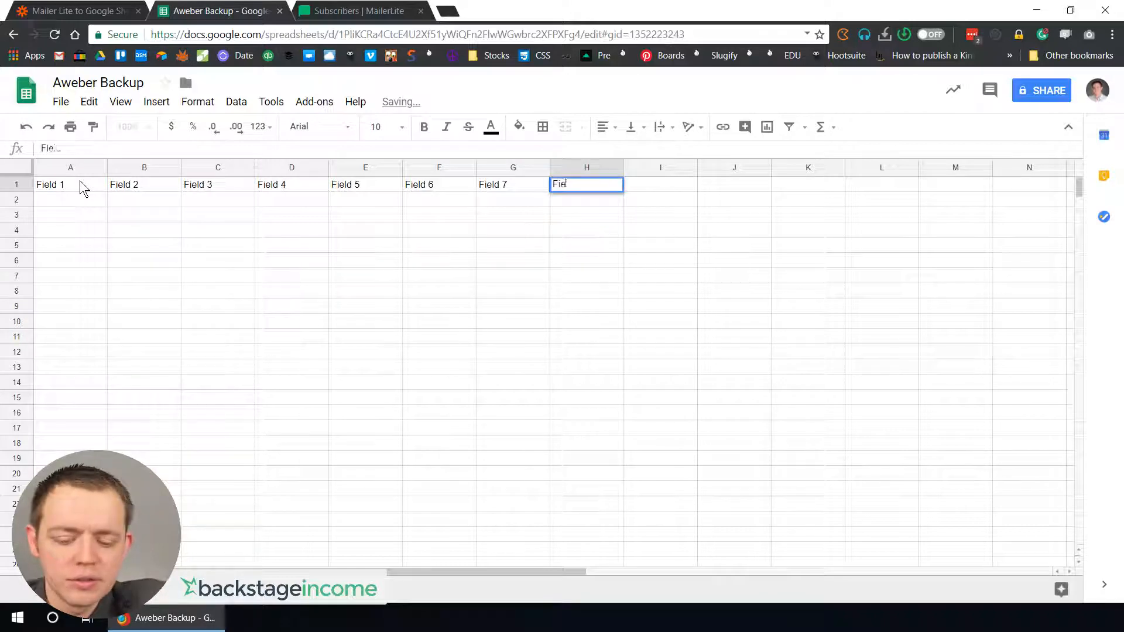
pyautogui.write('ld 8')
pyautogui.press('Tab')
pyautogui.write('Fi')
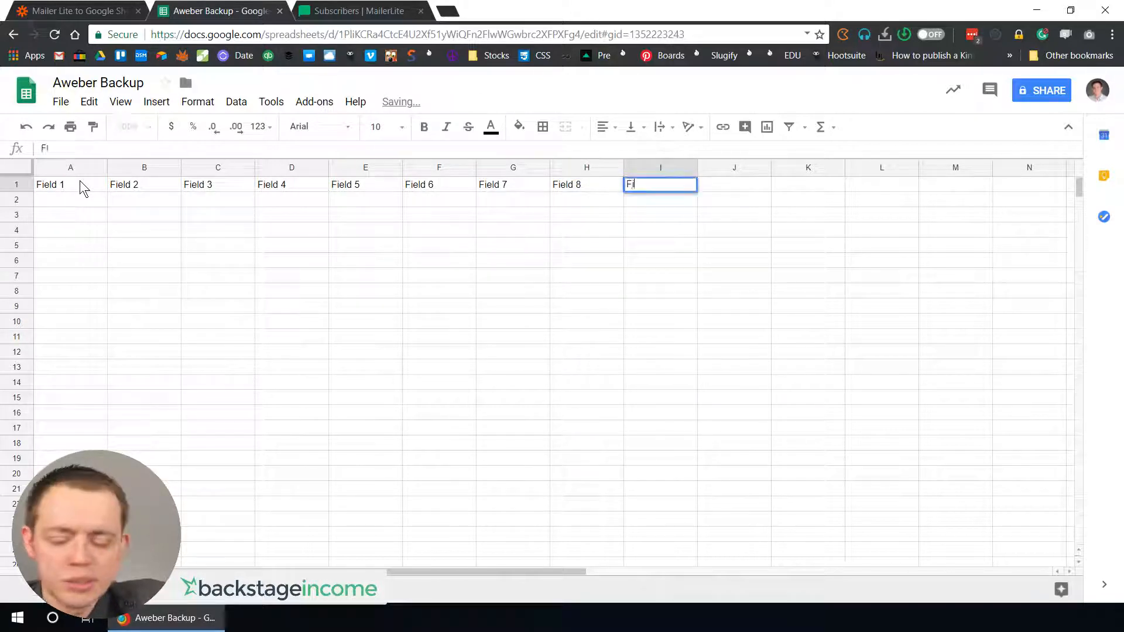
pyautogui.write('eld 9')
pyautogui.press('Tab')
pyautogui.write('F')
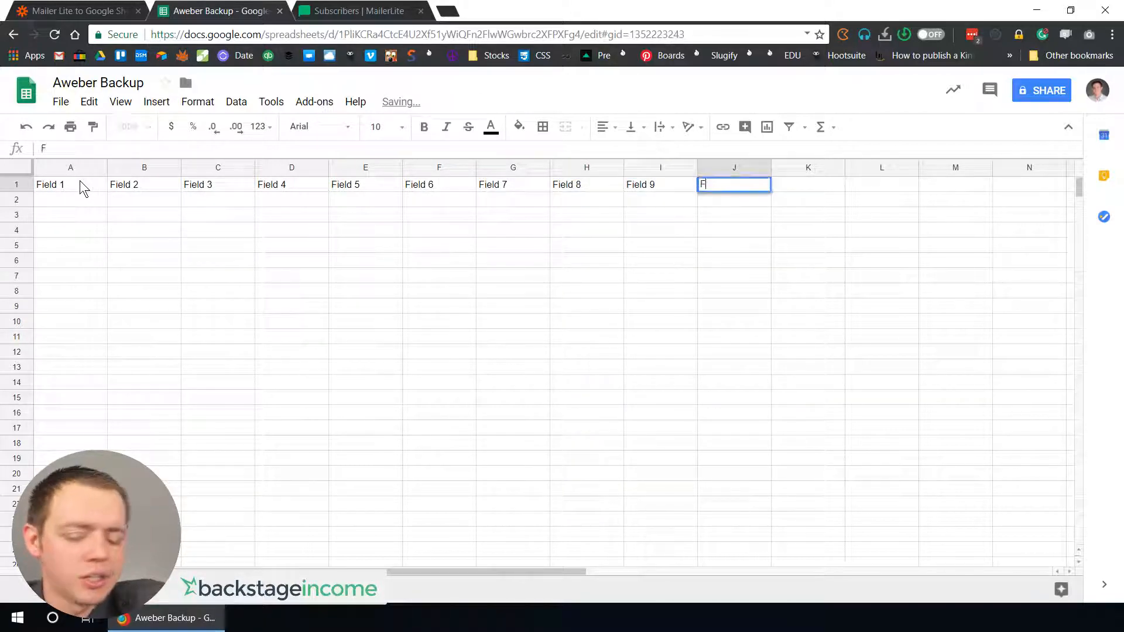
pyautogui.write('ield 10')
pyautogui.press('Tab')
pyautogui.write('Fie')
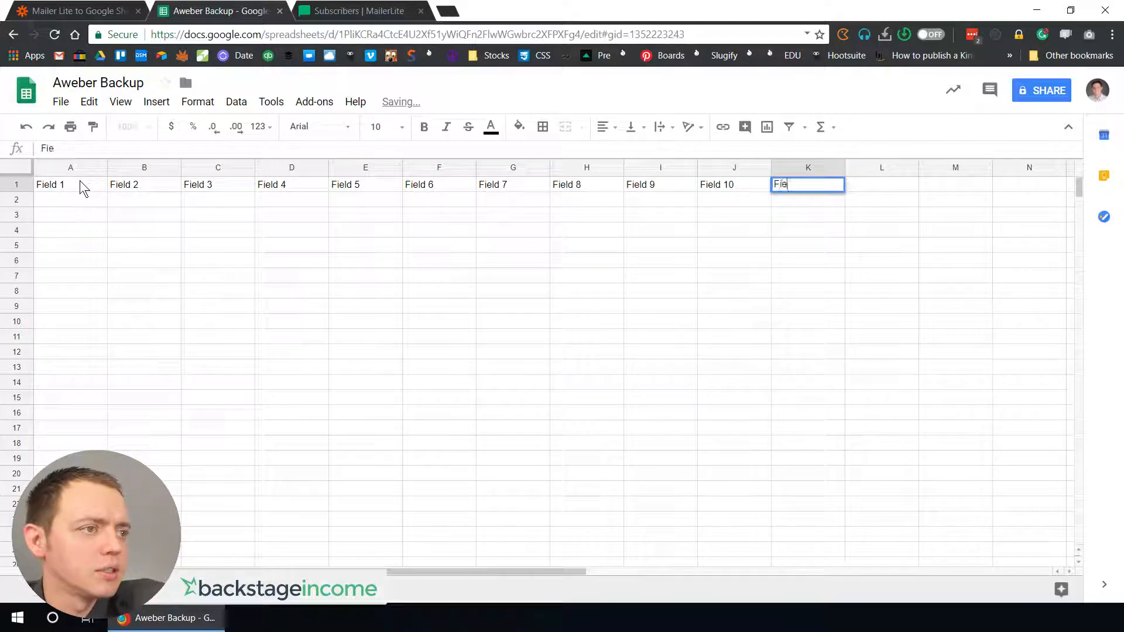
pyautogui.write('ld 11')
pyautogui.press('Tab')
pyautogui.write('Fi')
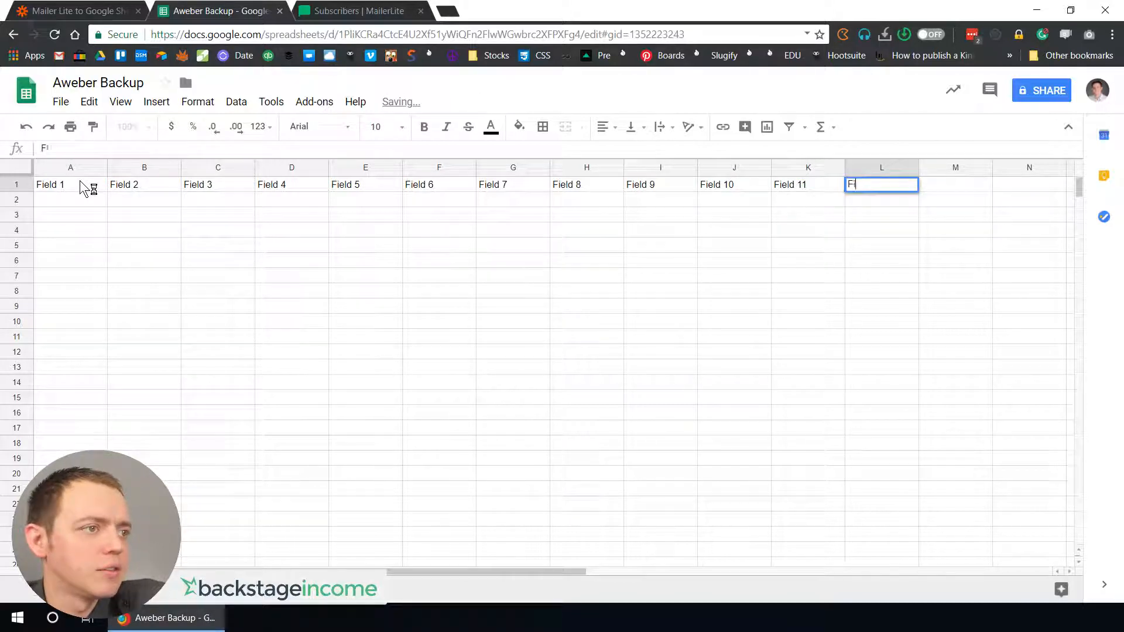
pyautogui.write('eld 12')
pyautogui.press('Tab')
pyautogui.write('F')
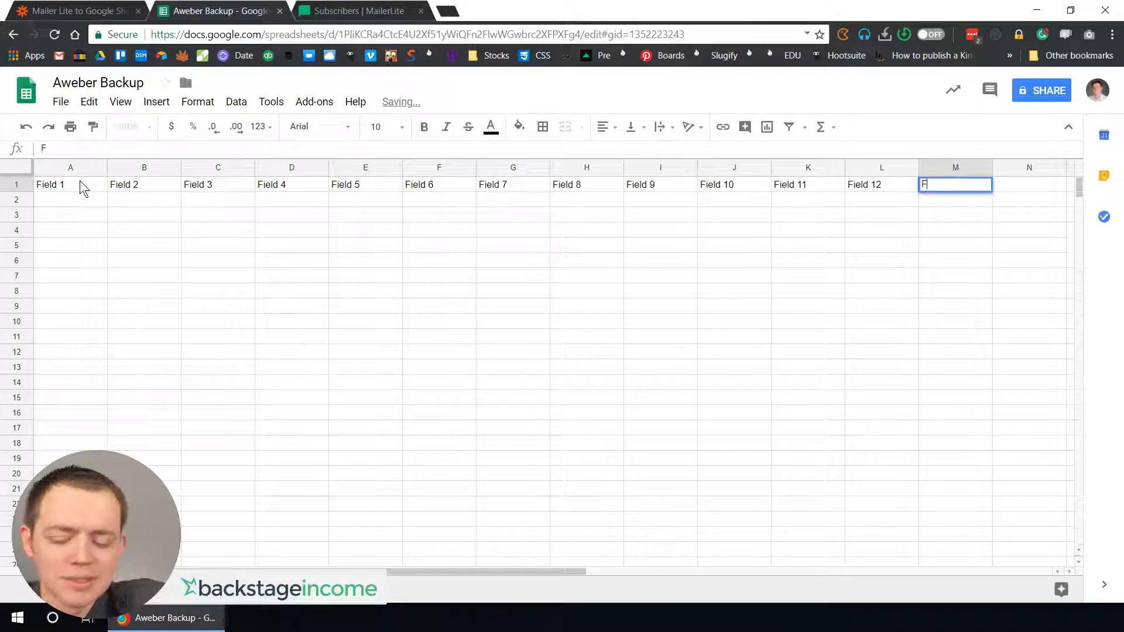
pyautogui.write('ield 13')
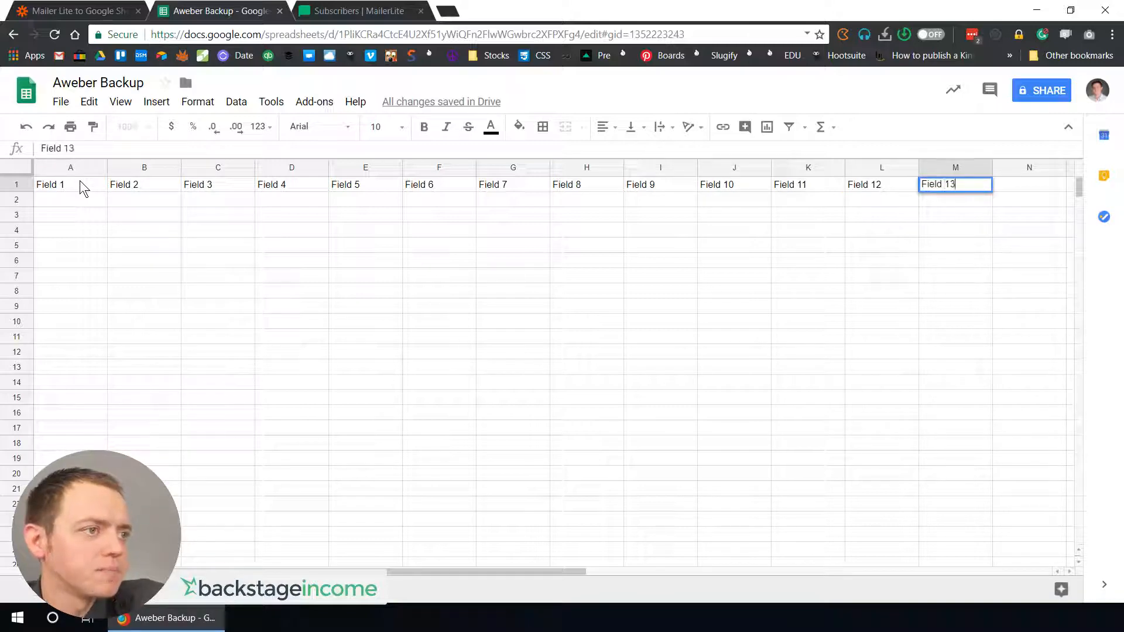
pyautogui.press('Tab')
pyautogui.write('Field ')
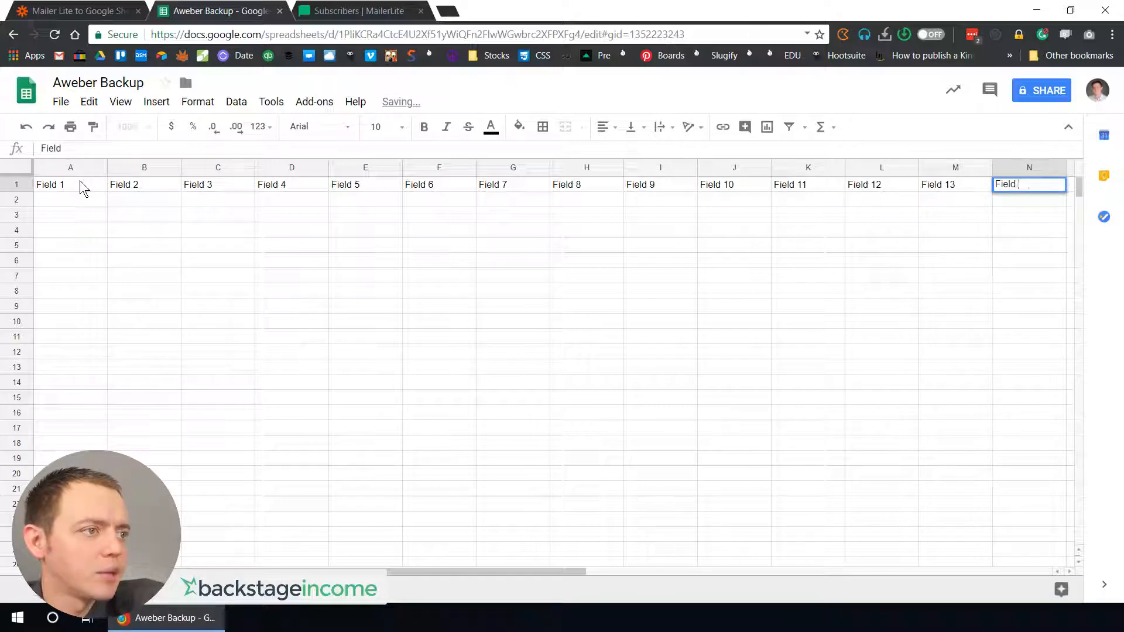
pyautogui.write('14')
pyautogui.press('Tab')
pyautogui.write('Field 15')
pyautogui.press('Tab')
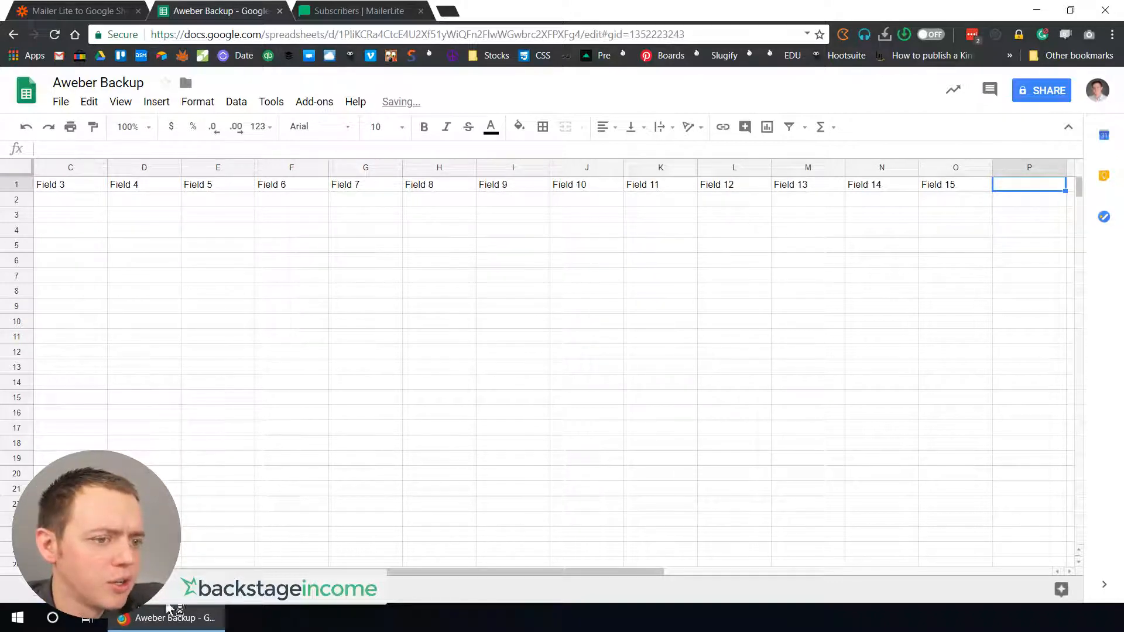
# Step: Return to the Zap editor and refresh the action's fields to load the new BSI worksheet headers
pyautogui.click(341, 14)
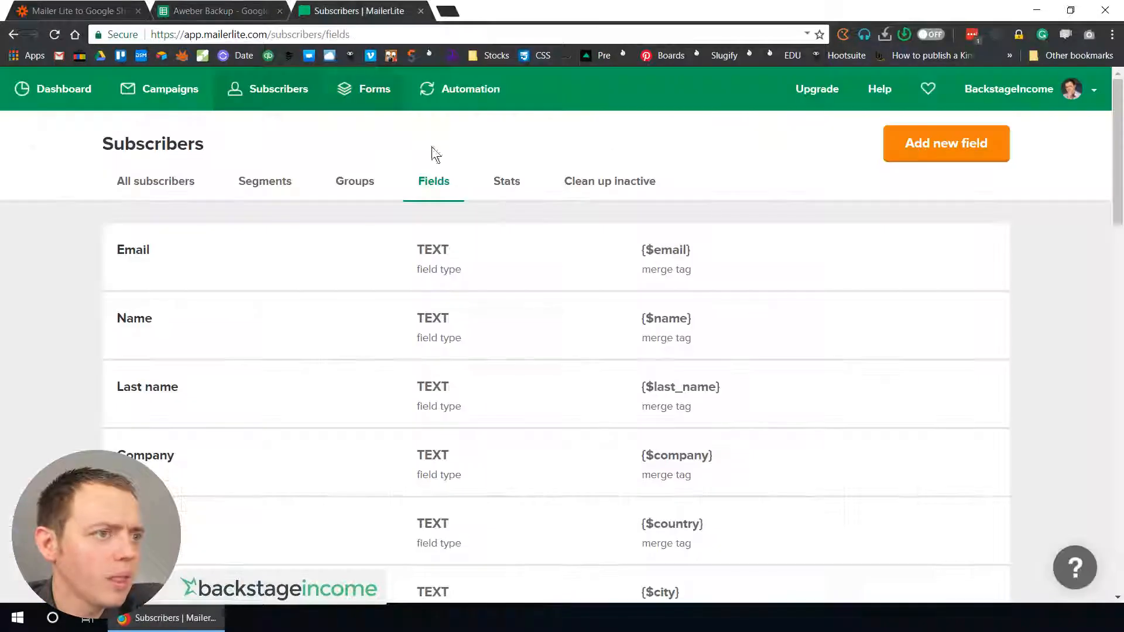
pyautogui.click(97, 15)
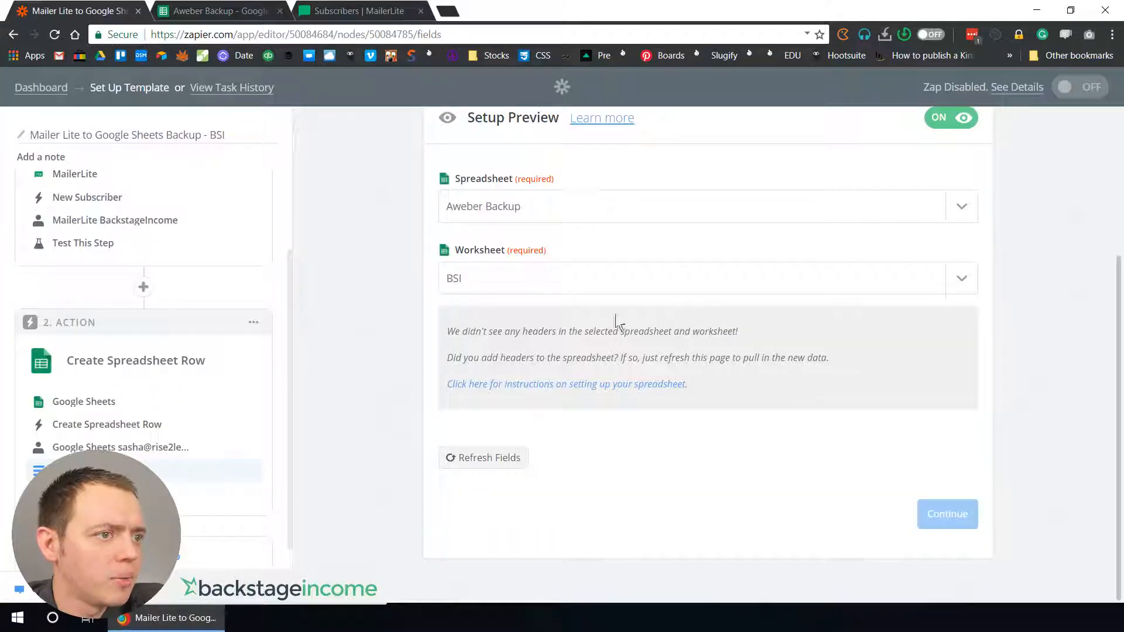
pyautogui.click(497, 460)
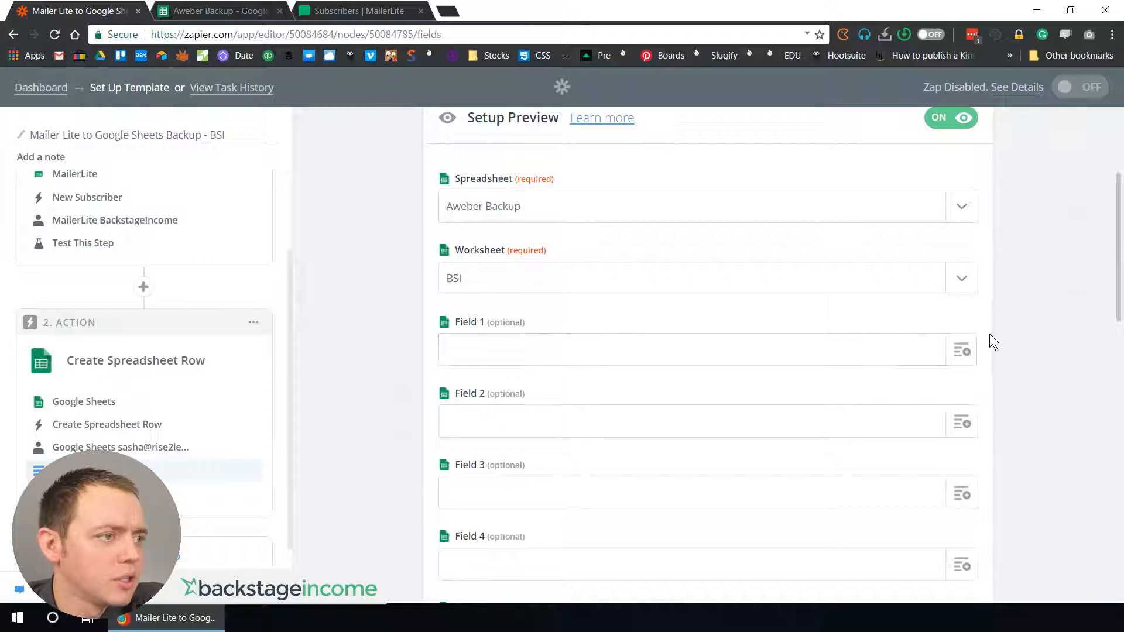
# Step: Map the New Subscriber Name value to Field 1 and the Email value to Field 2
pyautogui.click(972, 351)
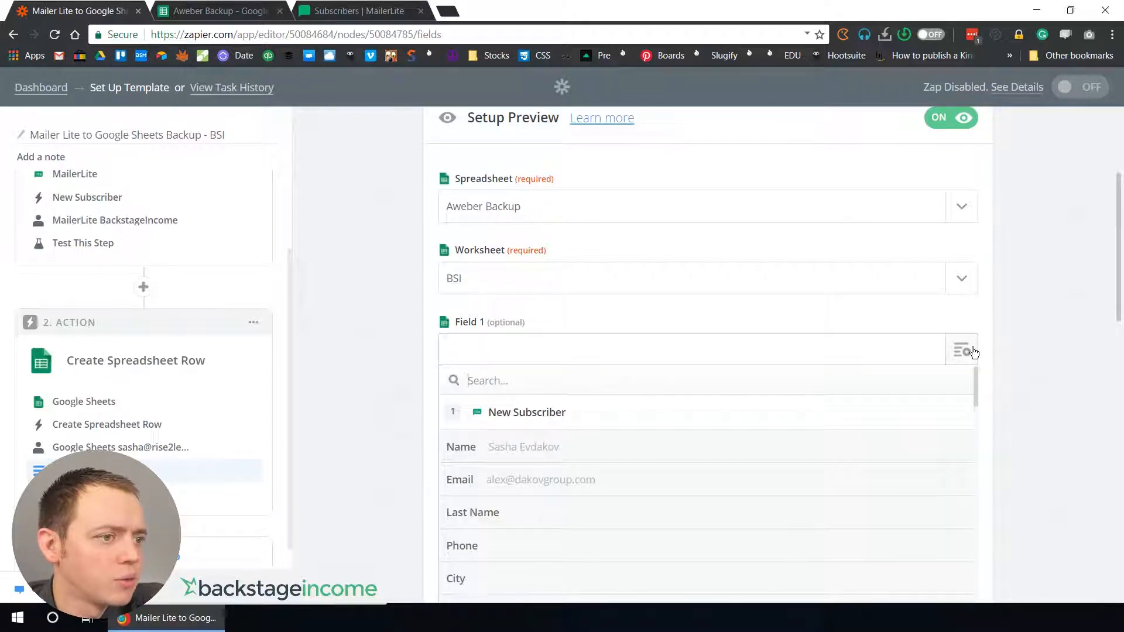
pyautogui.click(636, 450)
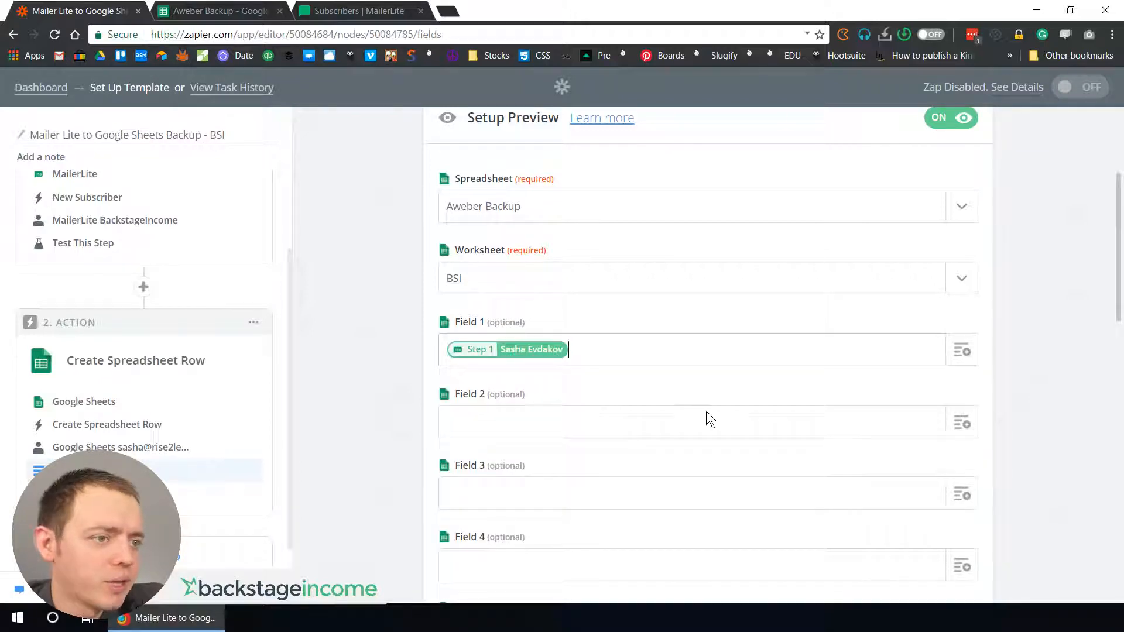
pyautogui.scroll(-3, 999, 377)
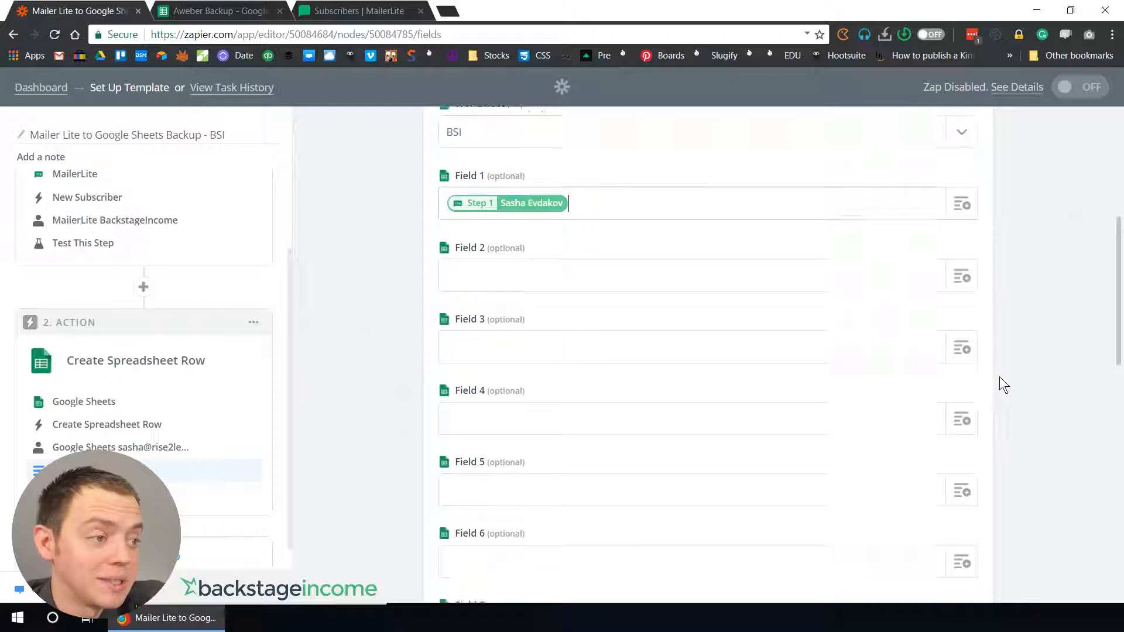
pyautogui.click(959, 270)
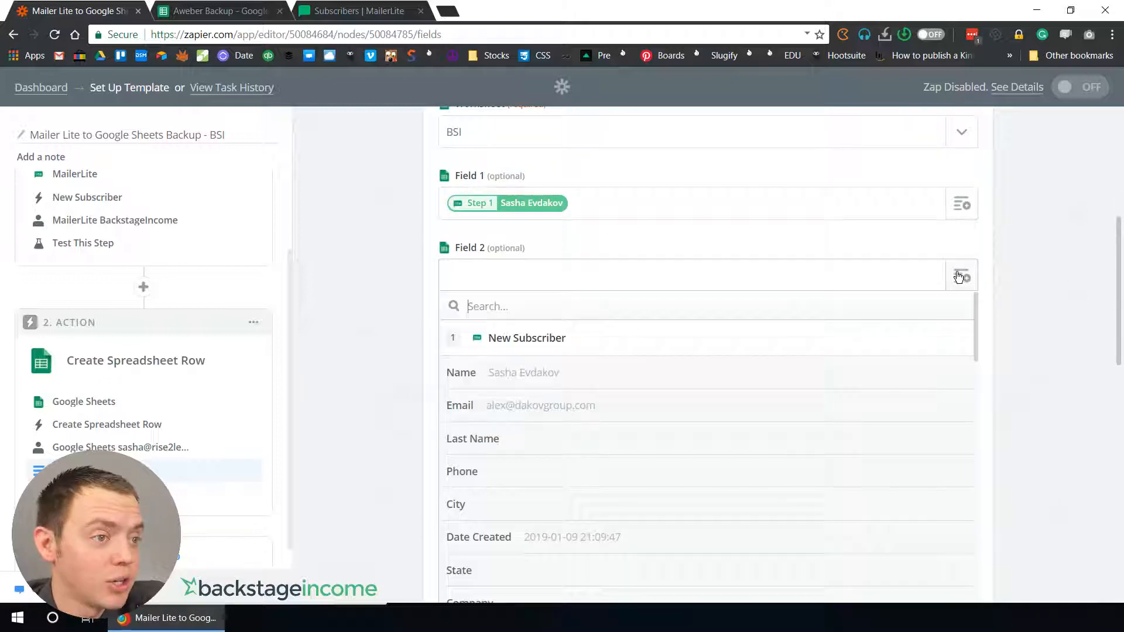
pyautogui.click(579, 416)
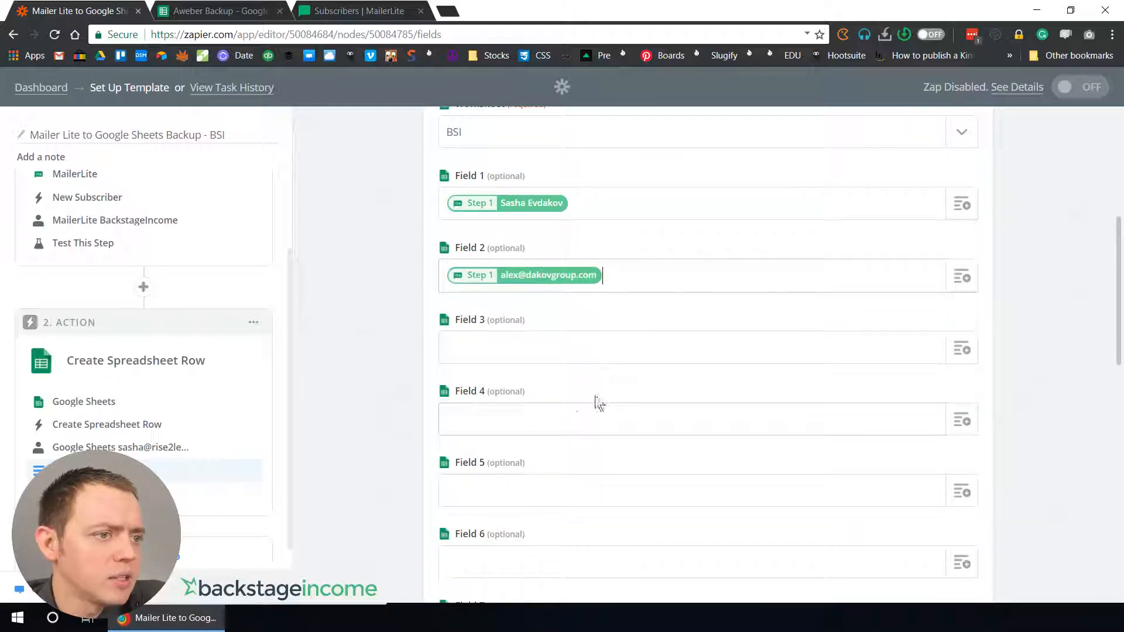
# Step: Browse the subscriber values available for Field 3, then remove the Email mapping from Field 2
pyautogui.click(960, 349)
pyautogui.scroll(-3, 880, 384)
pyautogui.scroll(2, 766, 414)
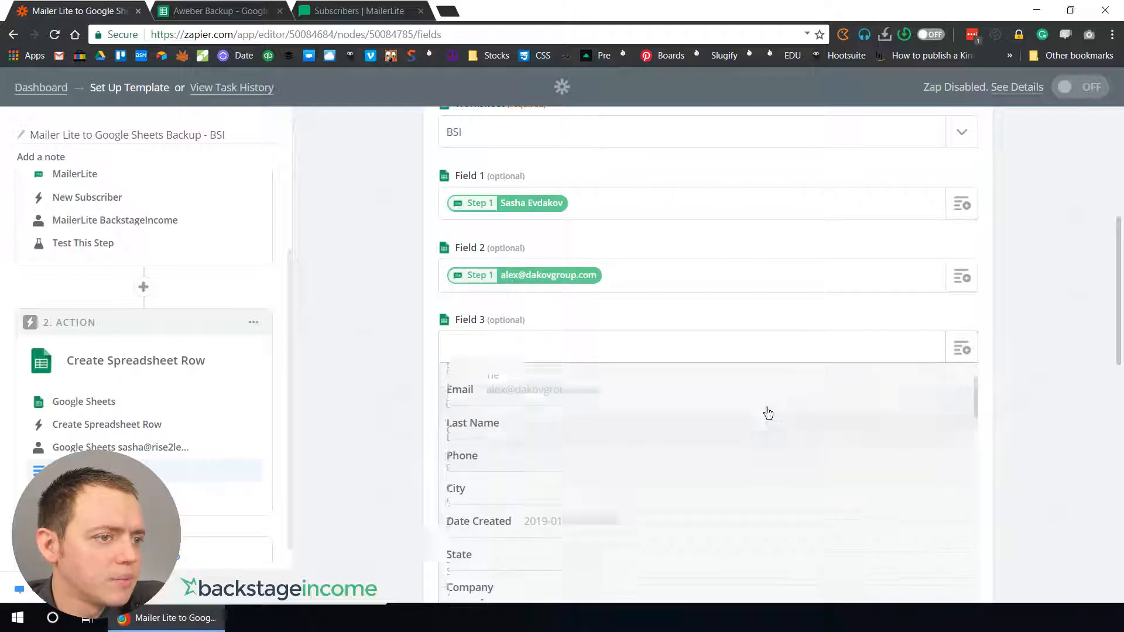
pyautogui.click(765, 281)
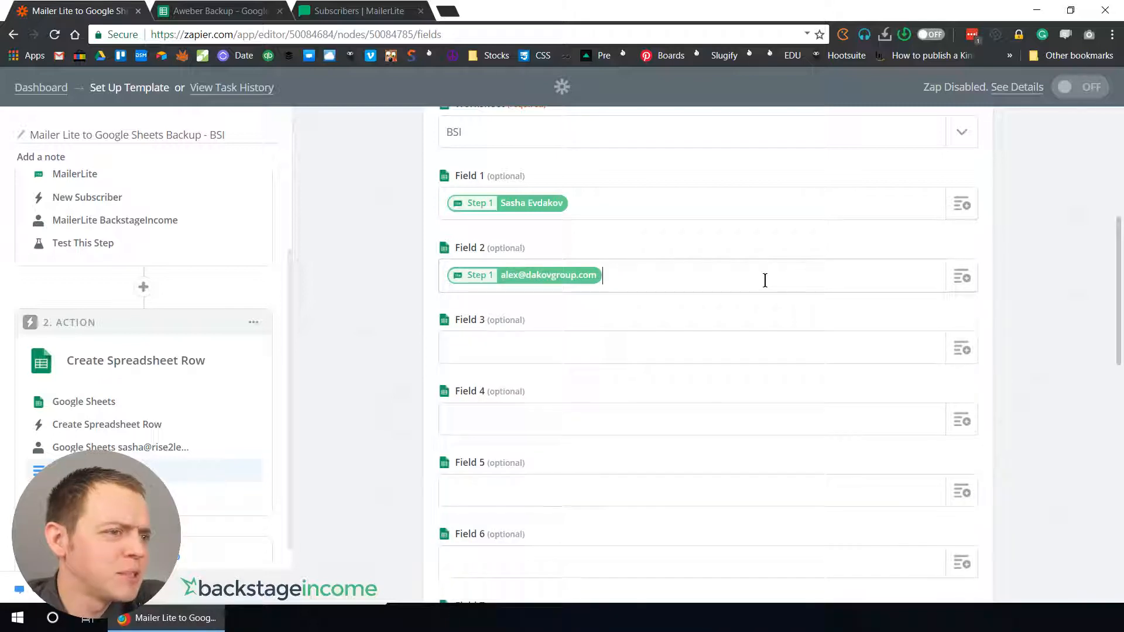
pyautogui.press('BackSpace')
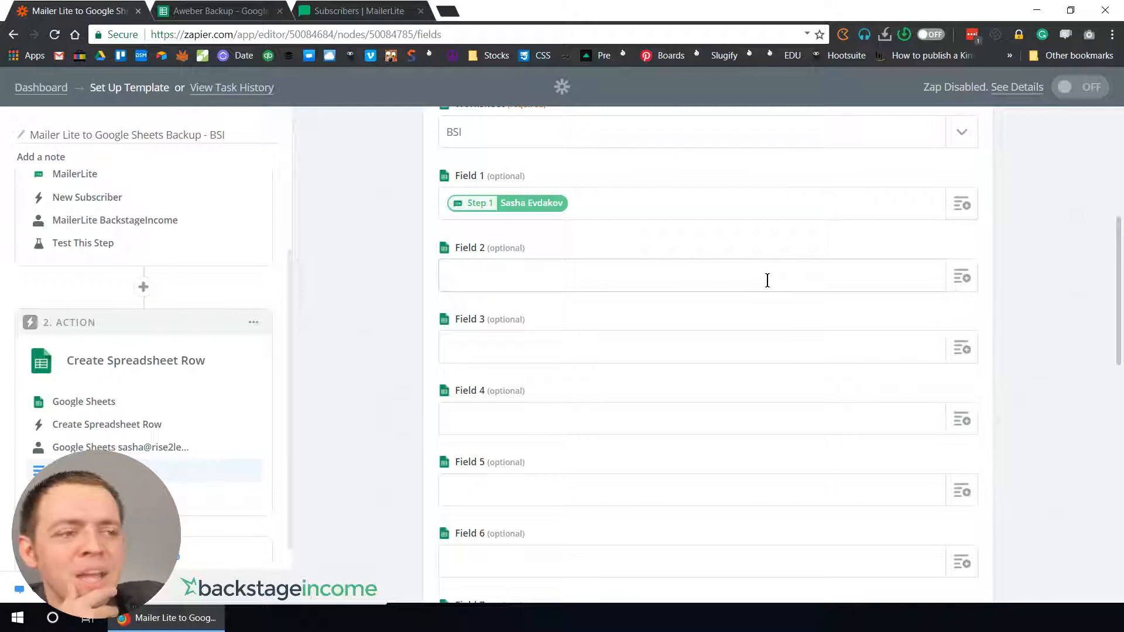
# Step: Map the New Subscriber Last Name value to Field 2 and also to Field 3
pyautogui.click(958, 279)
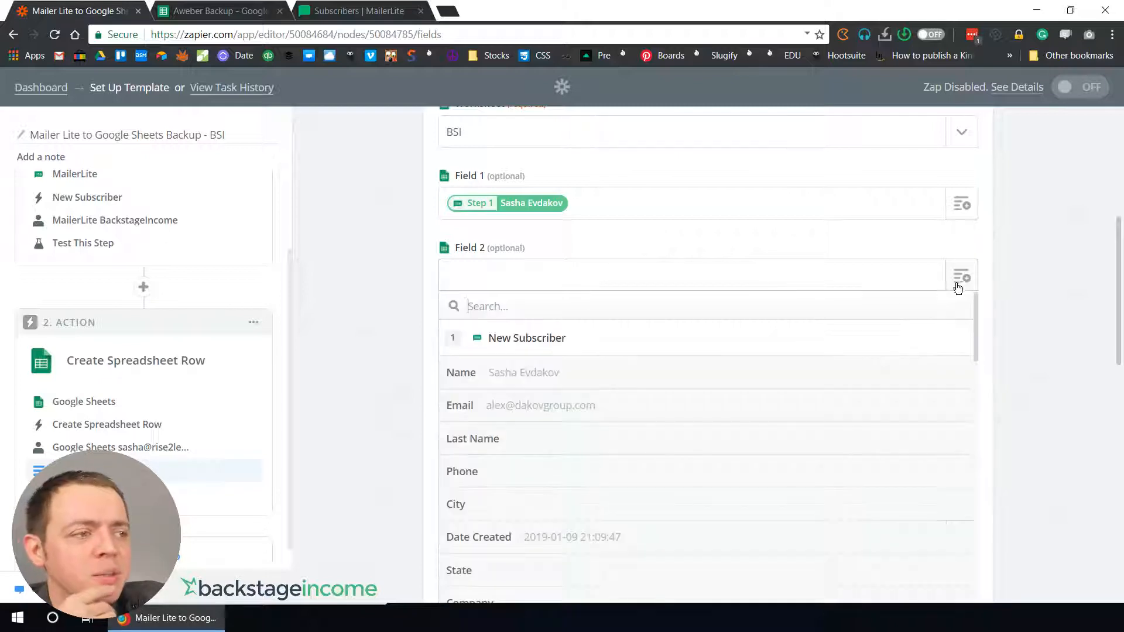
pyautogui.click(591, 424)
pyautogui.click(971, 349)
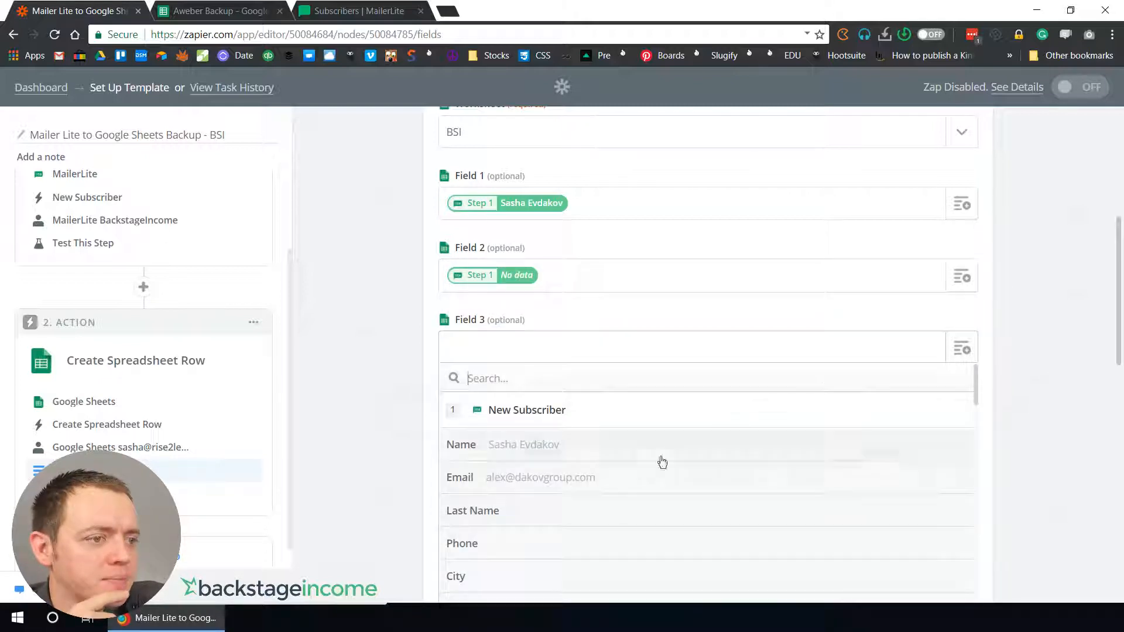
pyautogui.click(586, 520)
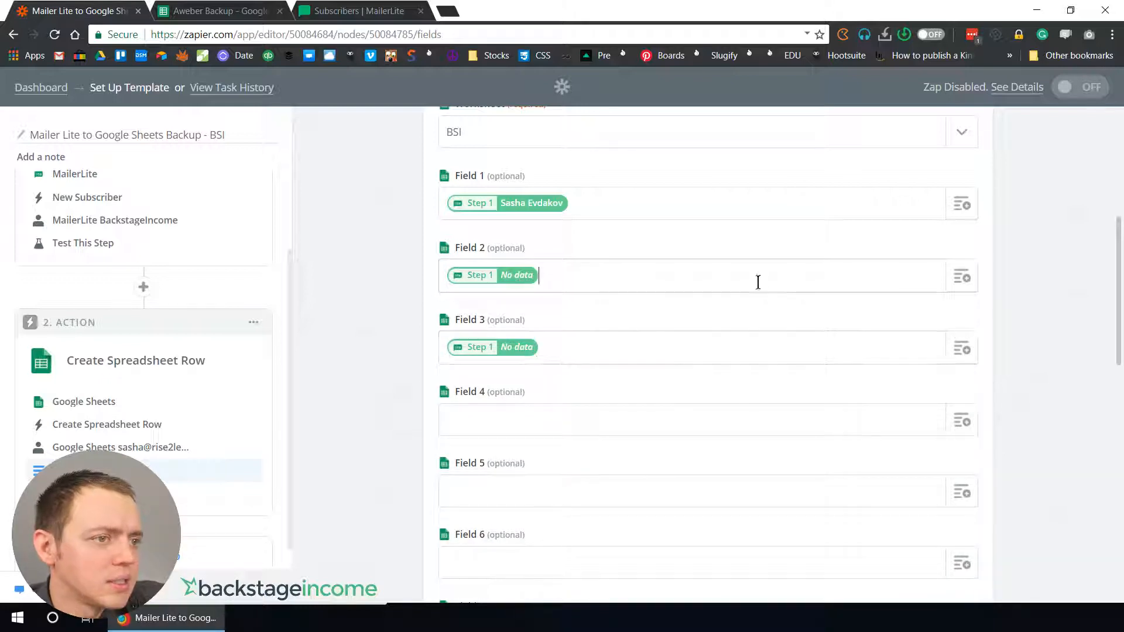
# Step: Clear the mapped values from Field 2 and Field 1
pyautogui.press('BackSpace')
pyautogui.click(597, 201)
pyautogui.press('BackSpace')
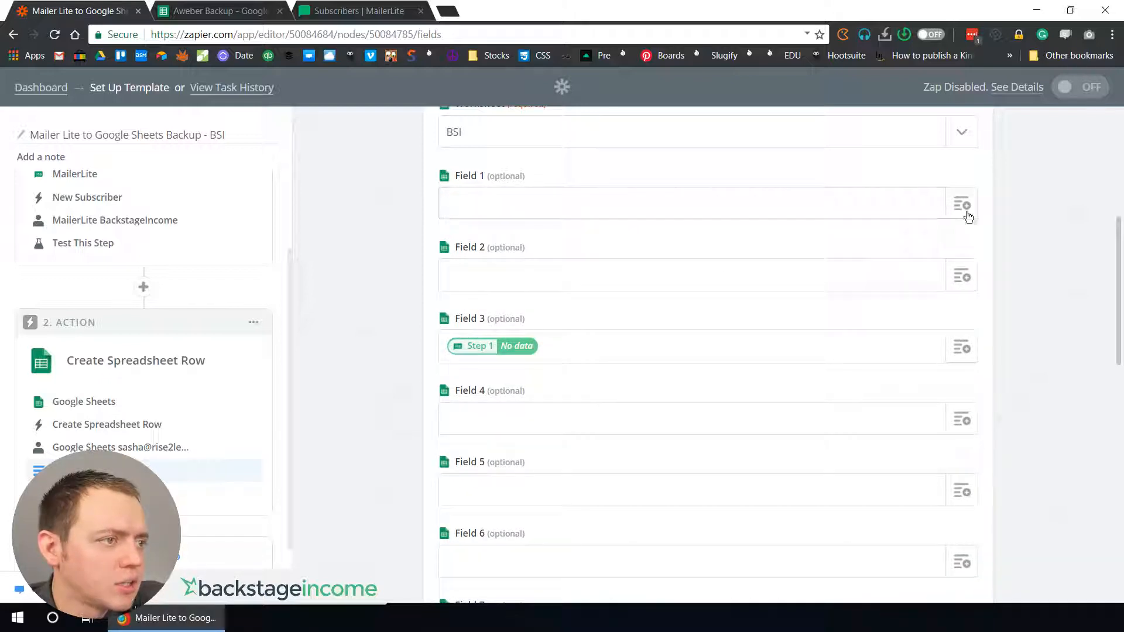
# Step: Map the New Subscriber Name value to the empty Field 1
pyautogui.click(963, 205)
pyautogui.click(568, 308)
pyautogui.click(899, 269)
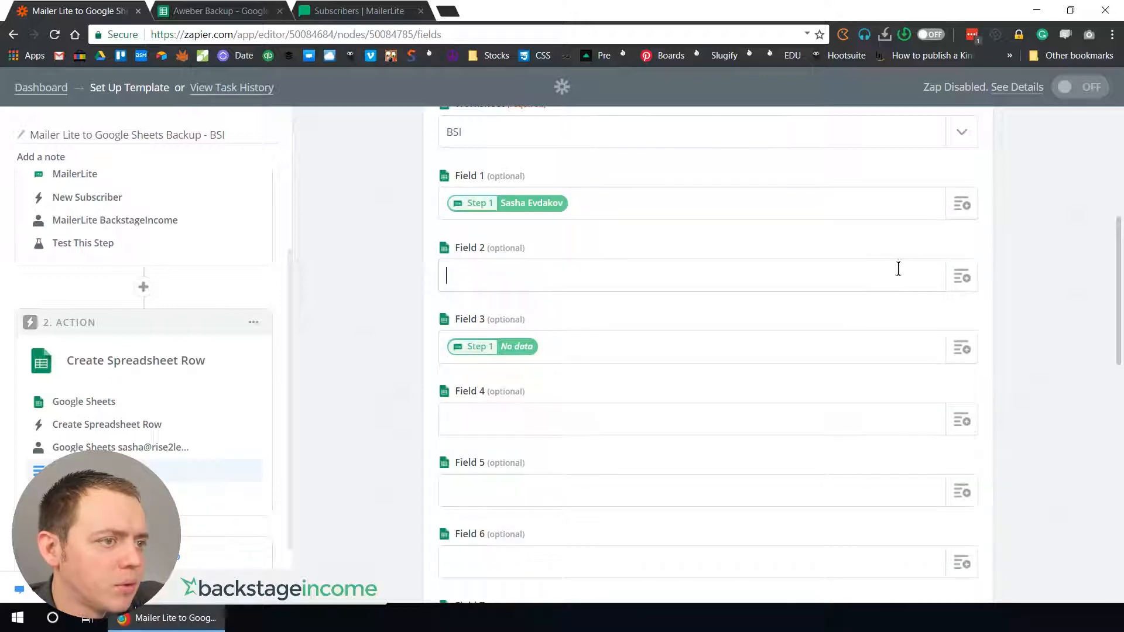
# Step: Map the New Subscriber Last Name value to Field 2 and clear the mapping from Field 3
pyautogui.click(962, 277)
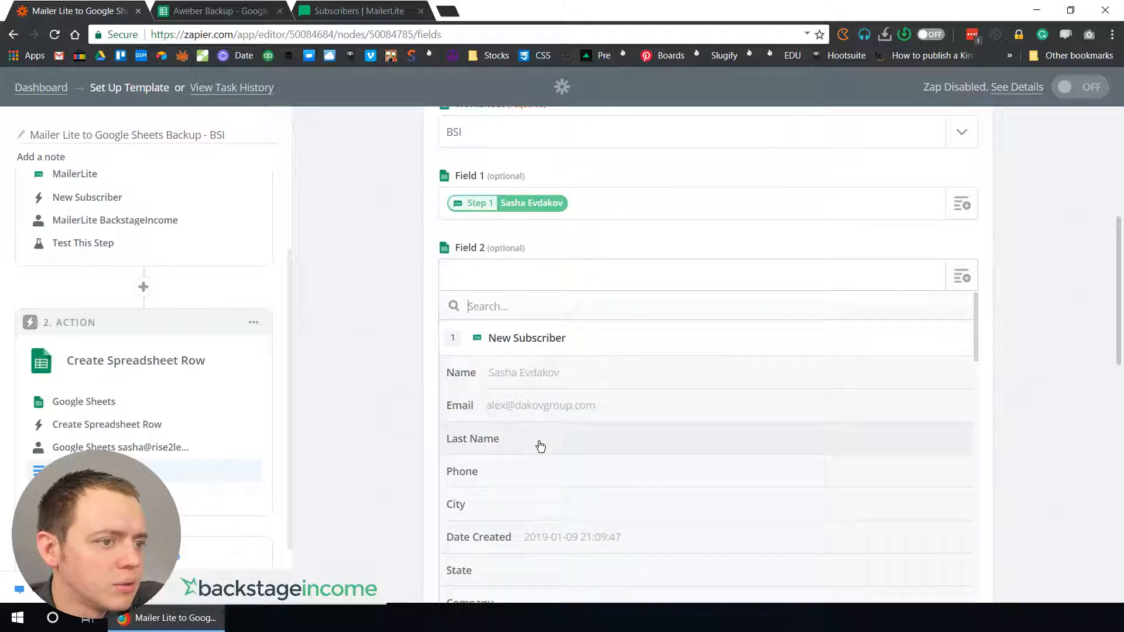
pyautogui.click(541, 447)
pyautogui.click(962, 349)
pyautogui.click(641, 348)
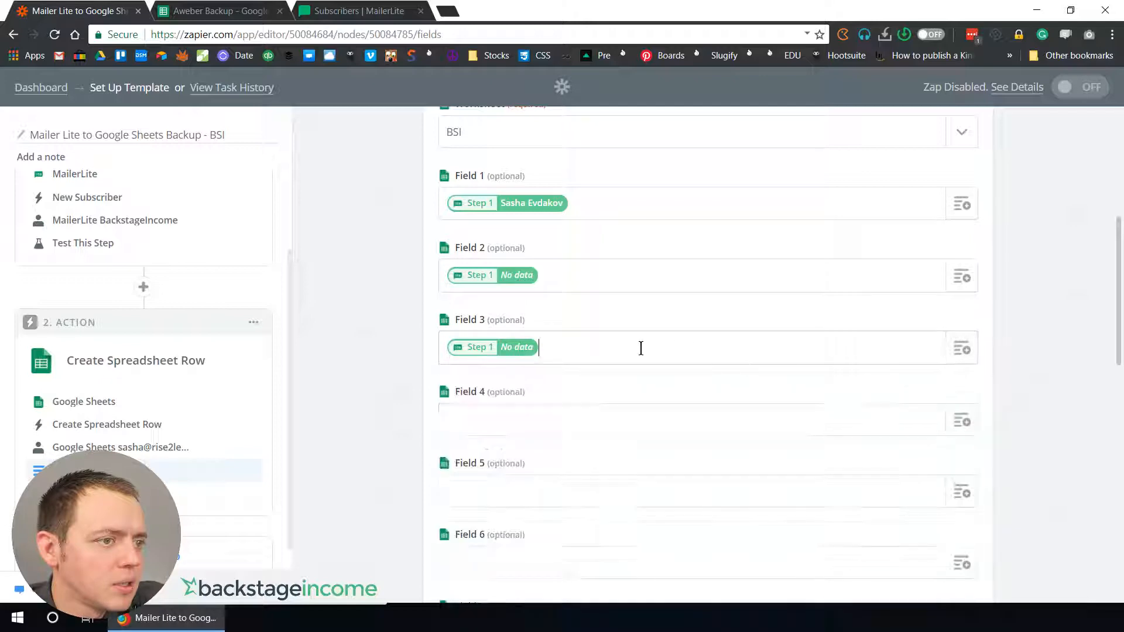
pyautogui.press('BackSpace')
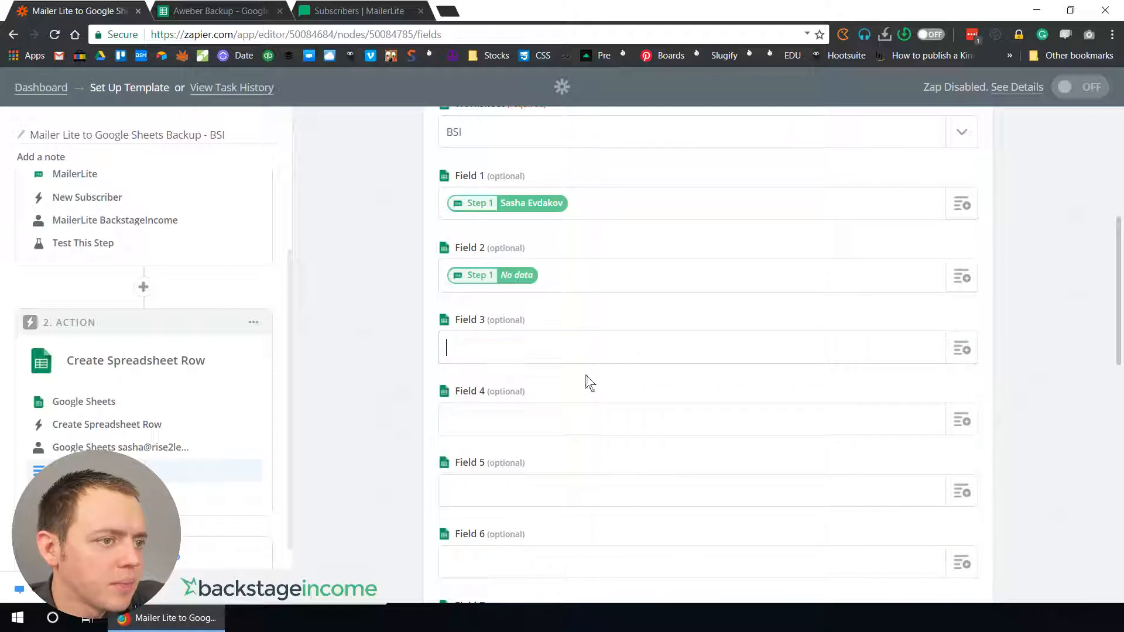
# Step: Switch to the Aweber Backup spreadsheet and rename the Field 1, Field 2 and Field 3 headers as Name, Last Name and Email
pyautogui.click(223, 10)
pyautogui.click(69, 168)
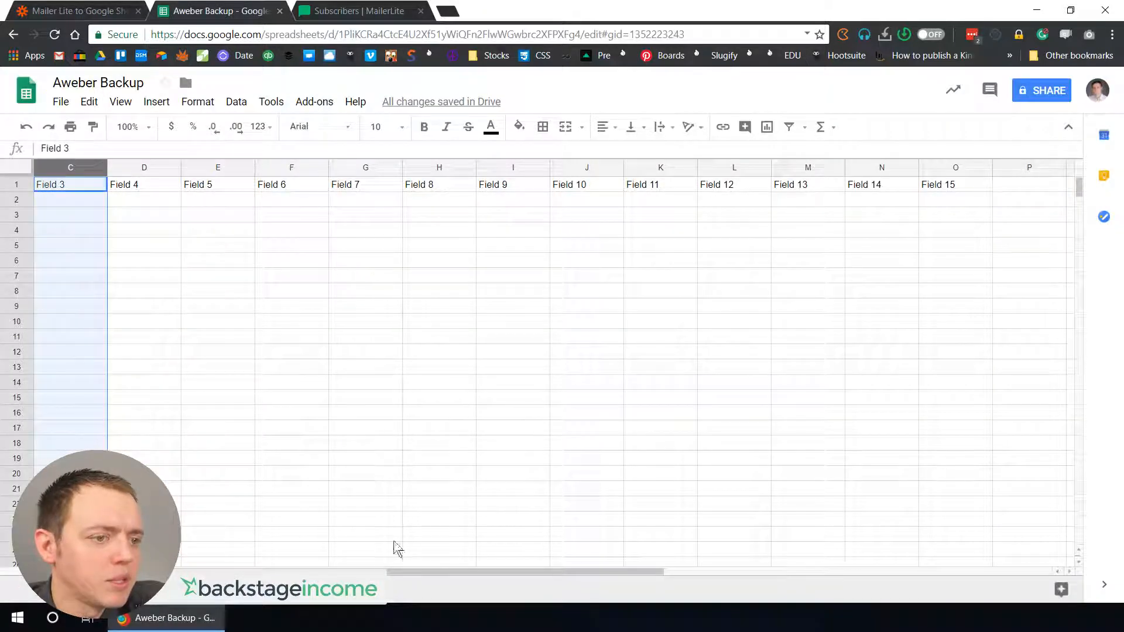
pyautogui.hscroll(-2, 551, 363)
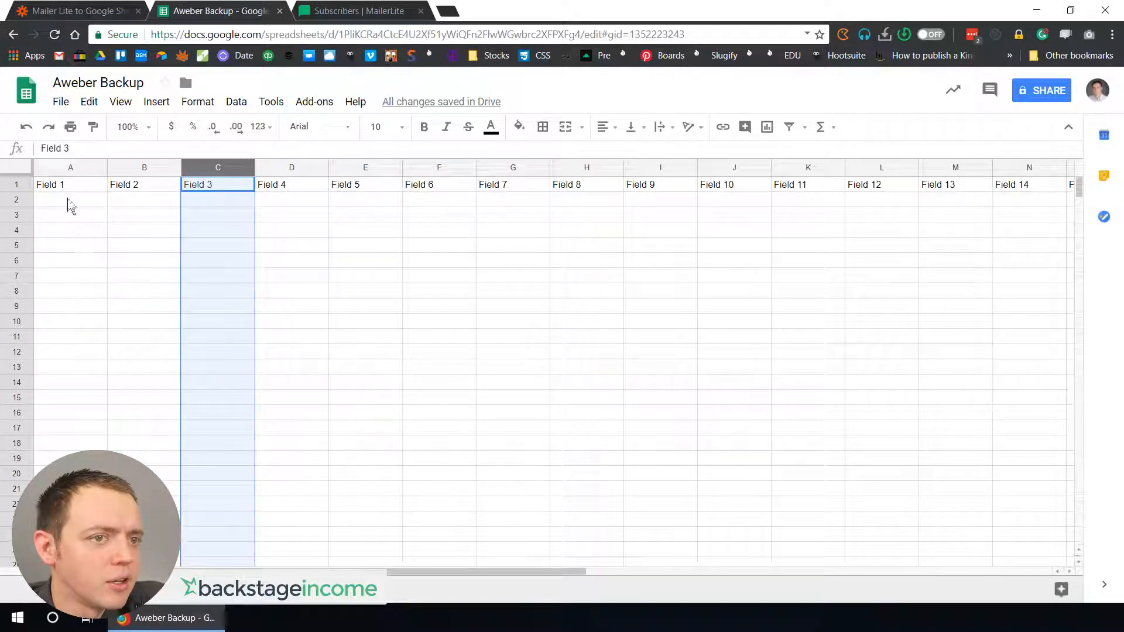
pyautogui.click(70, 187)
pyautogui.write('N')
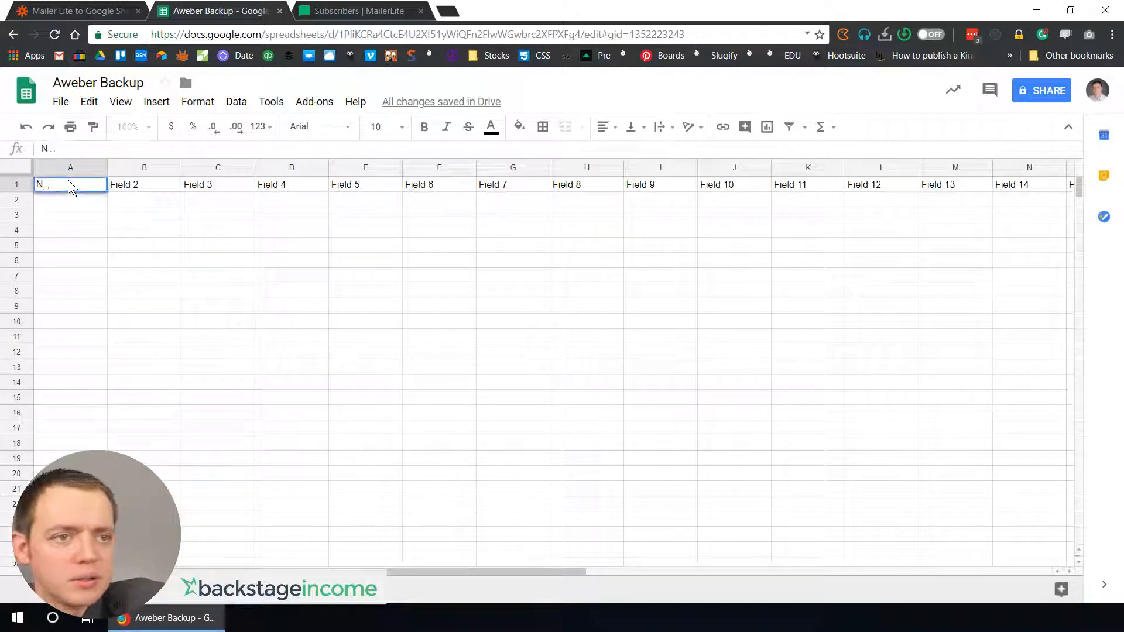
pyautogui.write('ame')
pyautogui.press('Tab')
pyautogui.write('La')
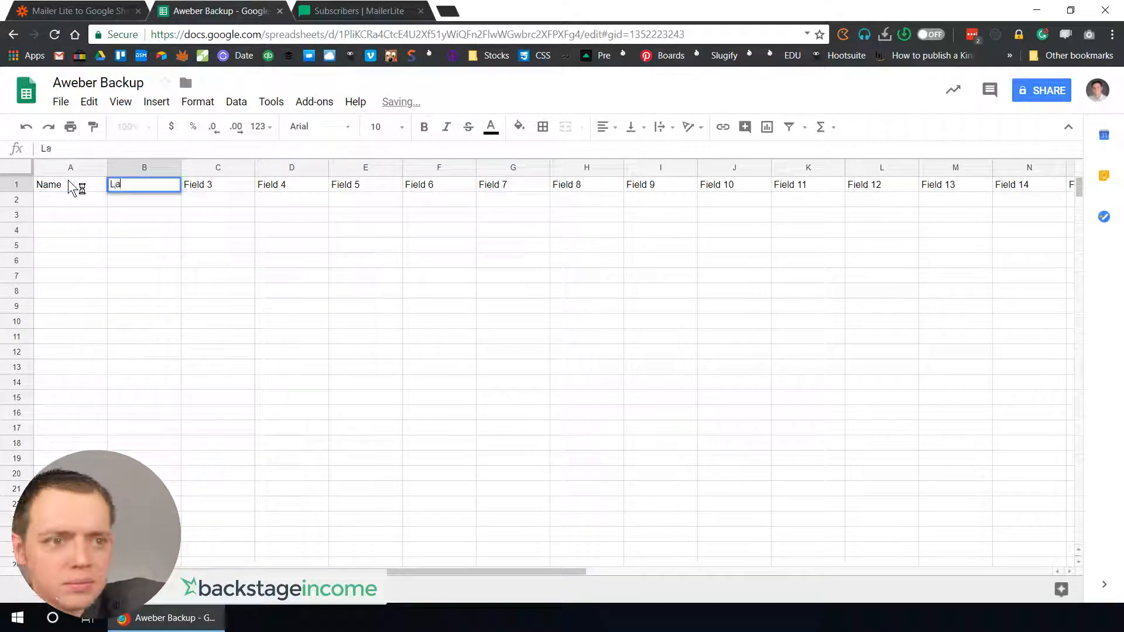
pyautogui.write('st Name')
pyautogui.press('Tab')
pyautogui.write('Email')
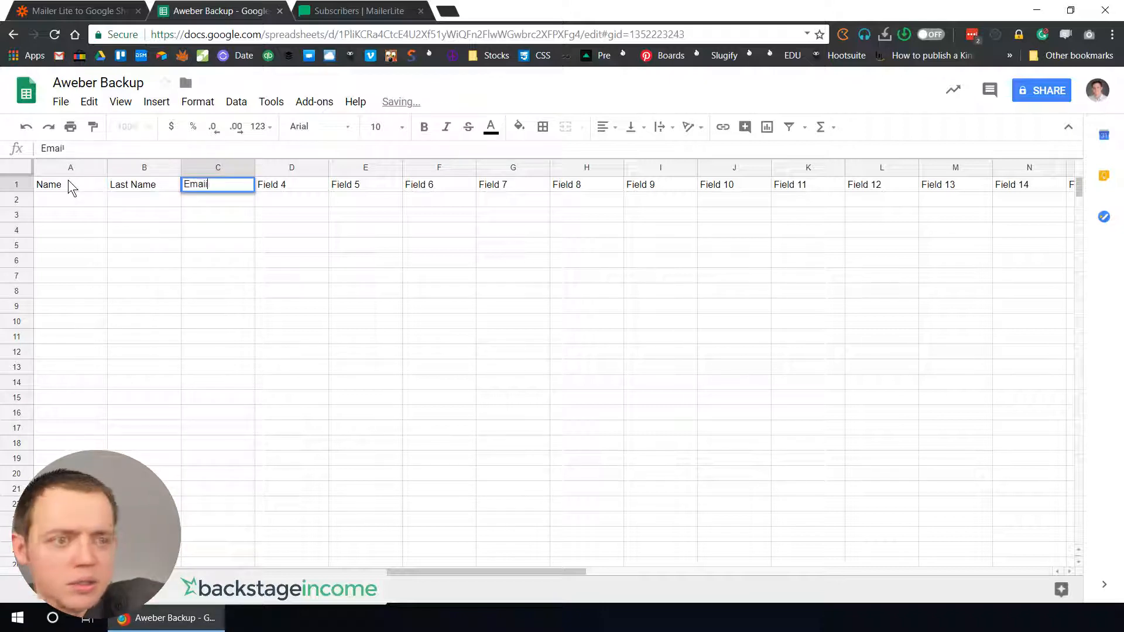
pyautogui.press('Return')
pyautogui.click(174, 624)
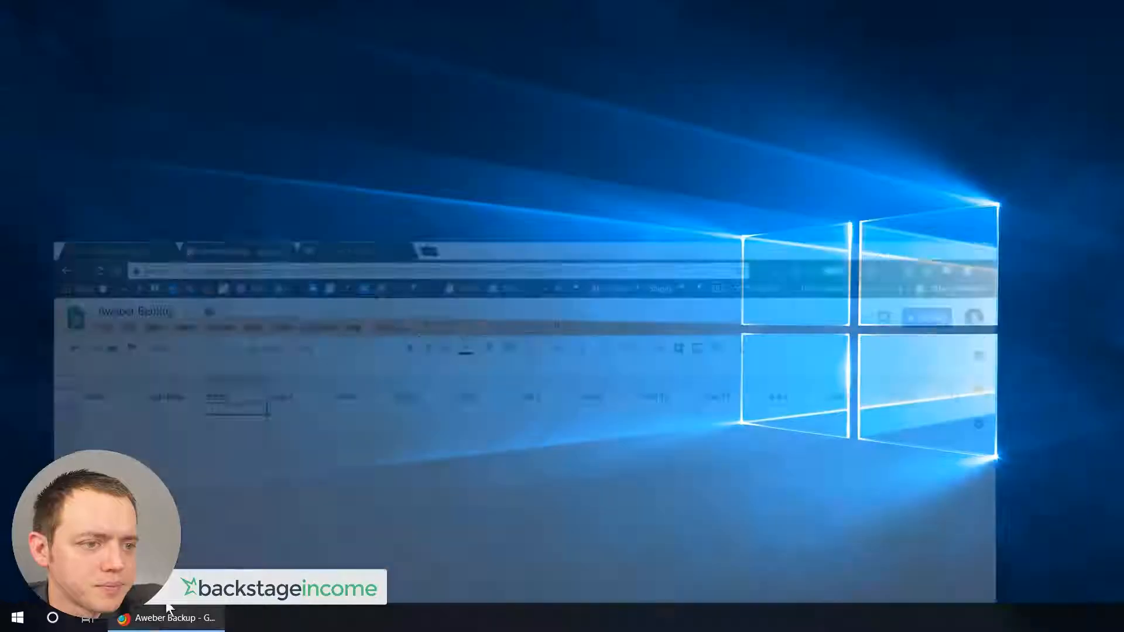
pyautogui.click(174, 624)
pyautogui.click(335, 11)
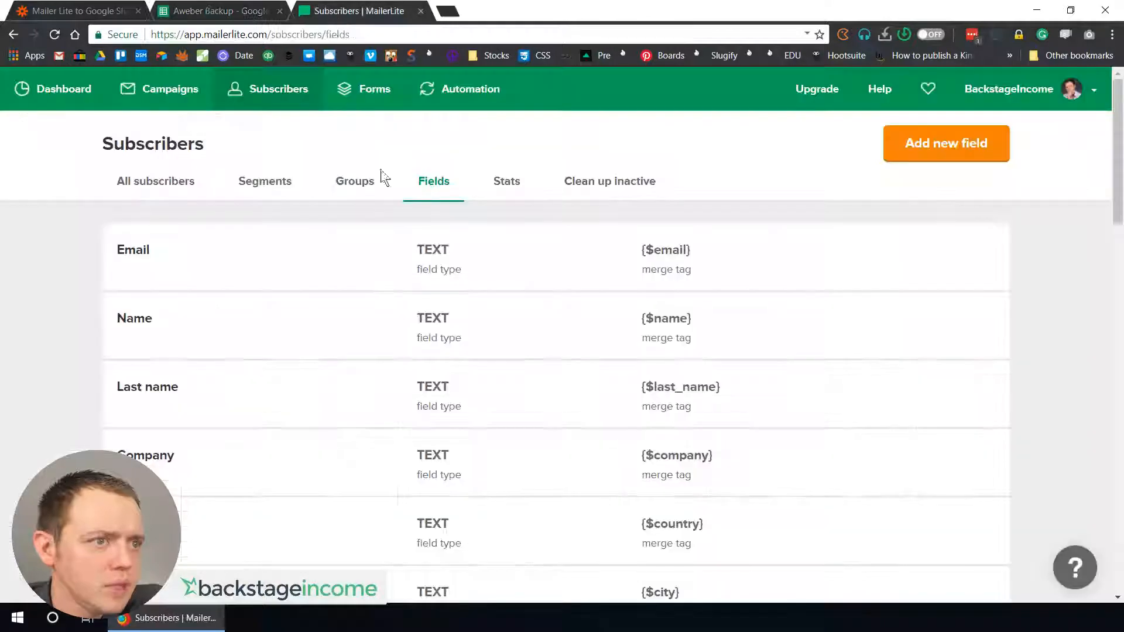
# Step: Return to the Zap in Zapier and map the New Subscriber Email value to Field 3
pyautogui.click(72, 11)
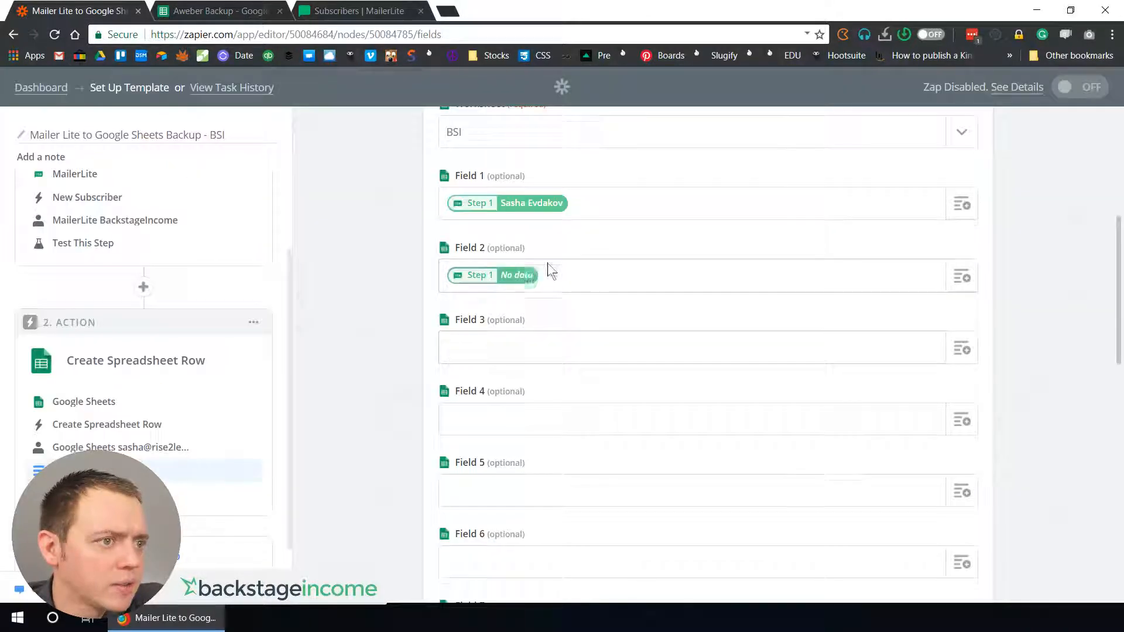
pyautogui.scroll(3, 547, 263)
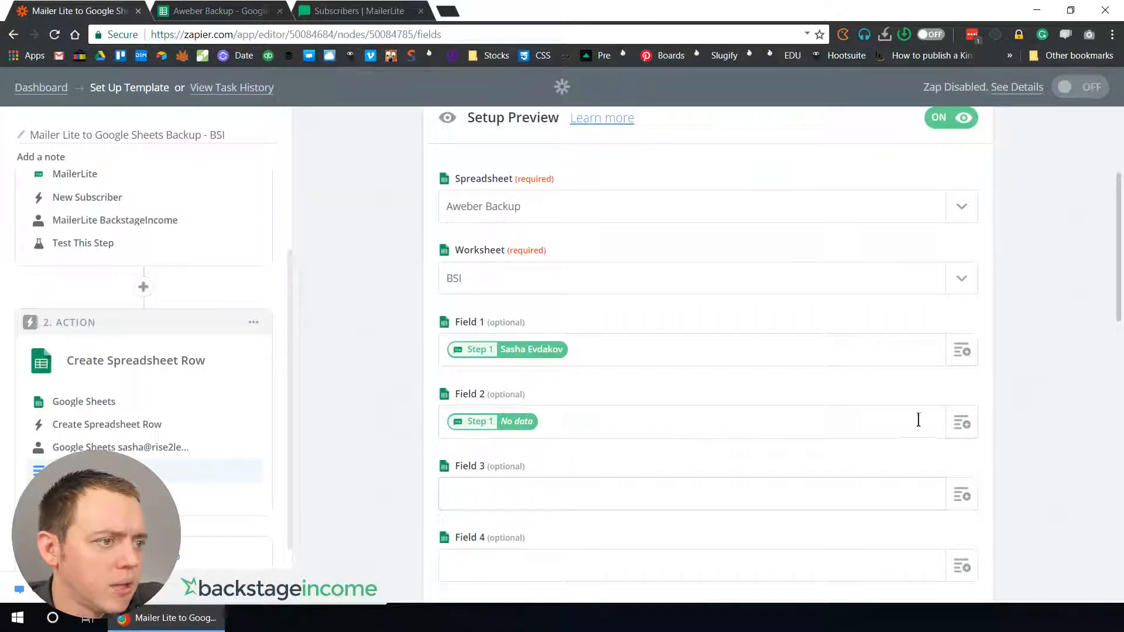
pyautogui.click(960, 424)
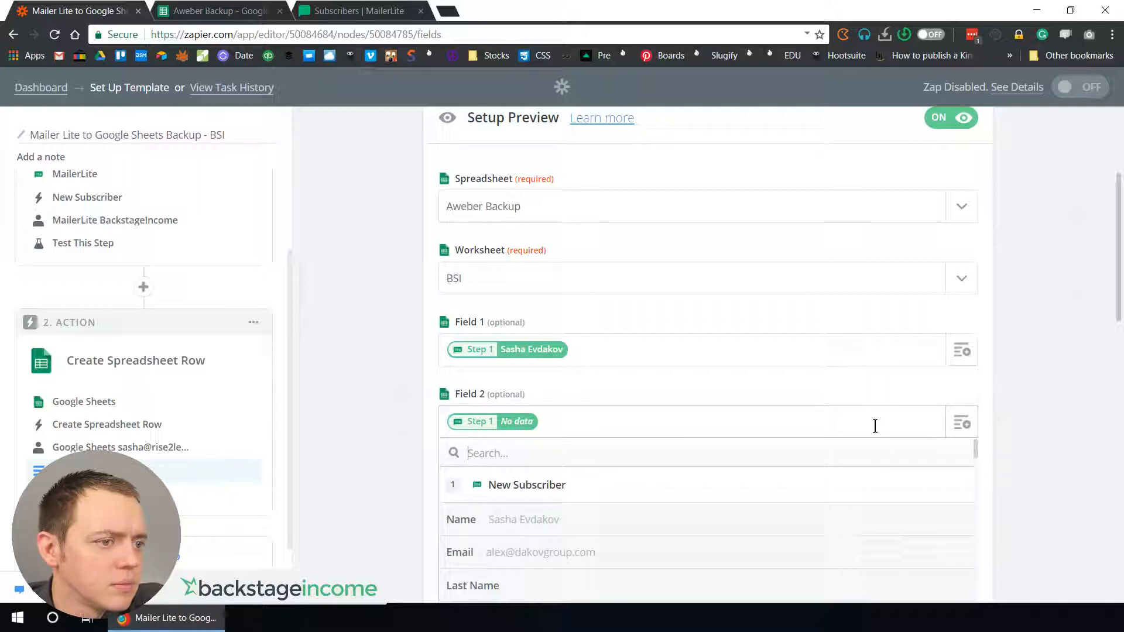
pyautogui.click(1072, 421)
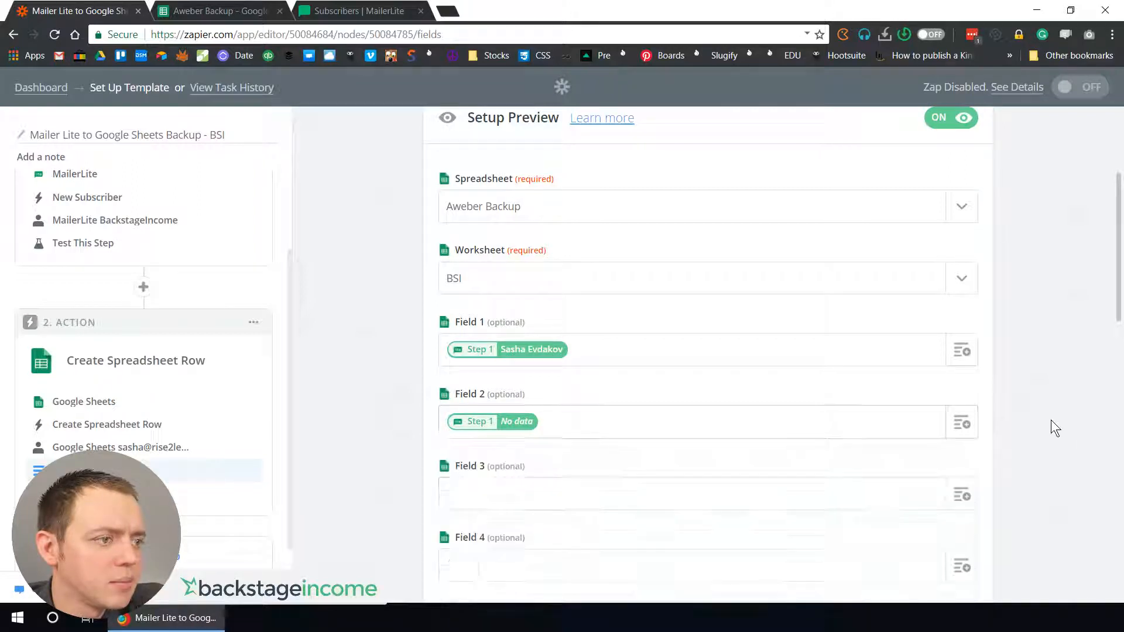
pyautogui.scroll(-3, 1025, 410)
pyautogui.click(958, 349)
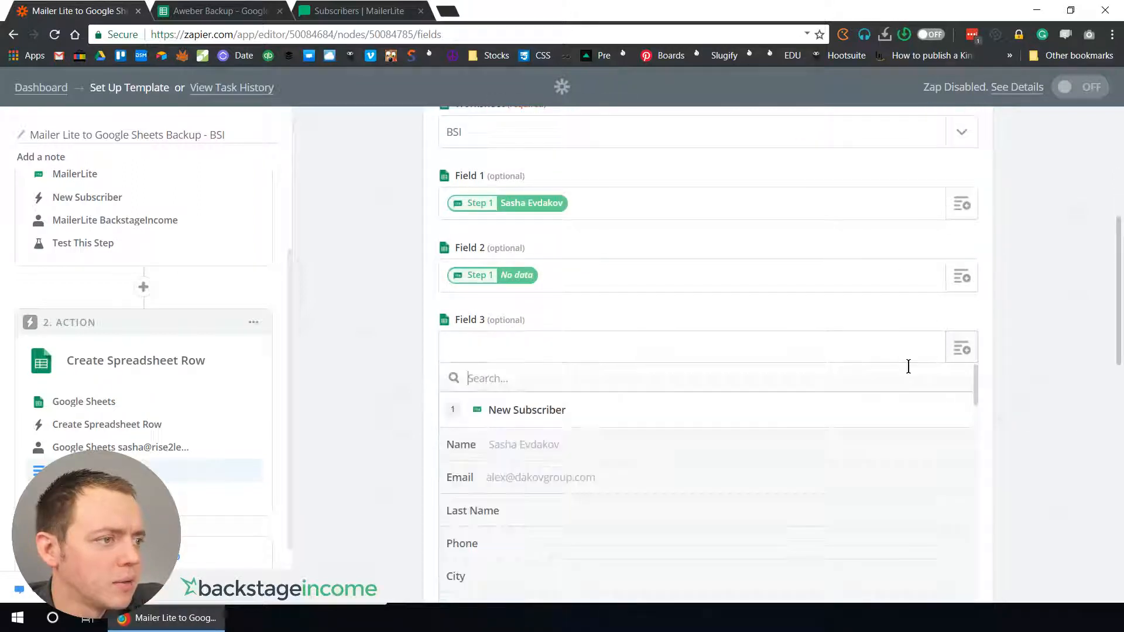
pyautogui.click(662, 471)
# Step: Map the New Subscriber Phone value to Field 4 and the City value to Field 5
pyautogui.scroll(-3, 659, 451)
pyautogui.click(961, 276)
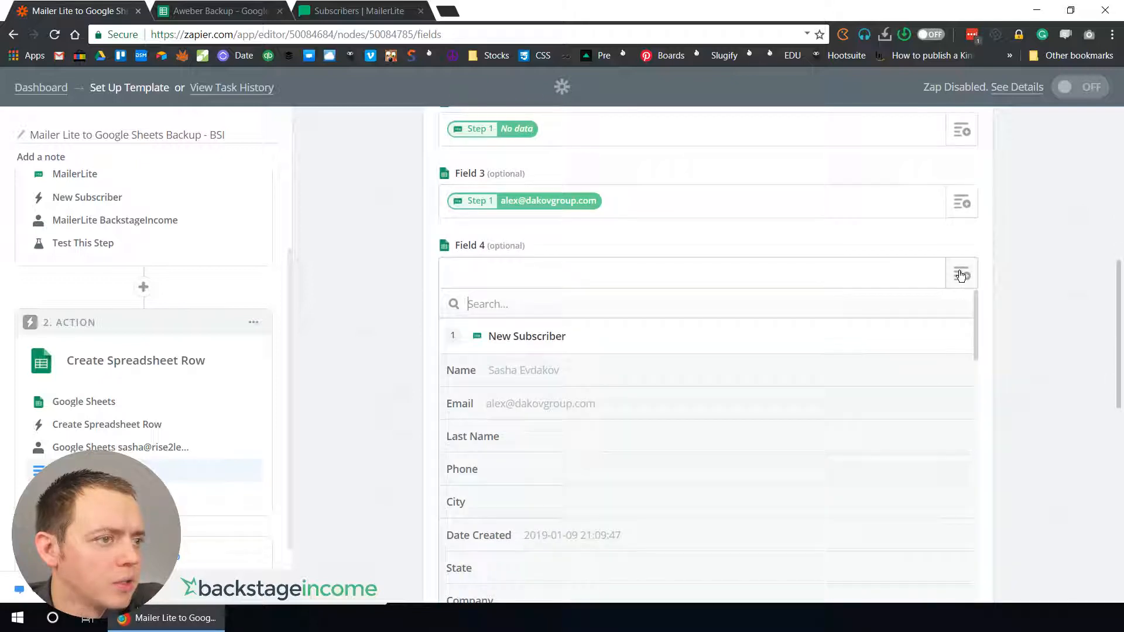
pyautogui.click(635, 478)
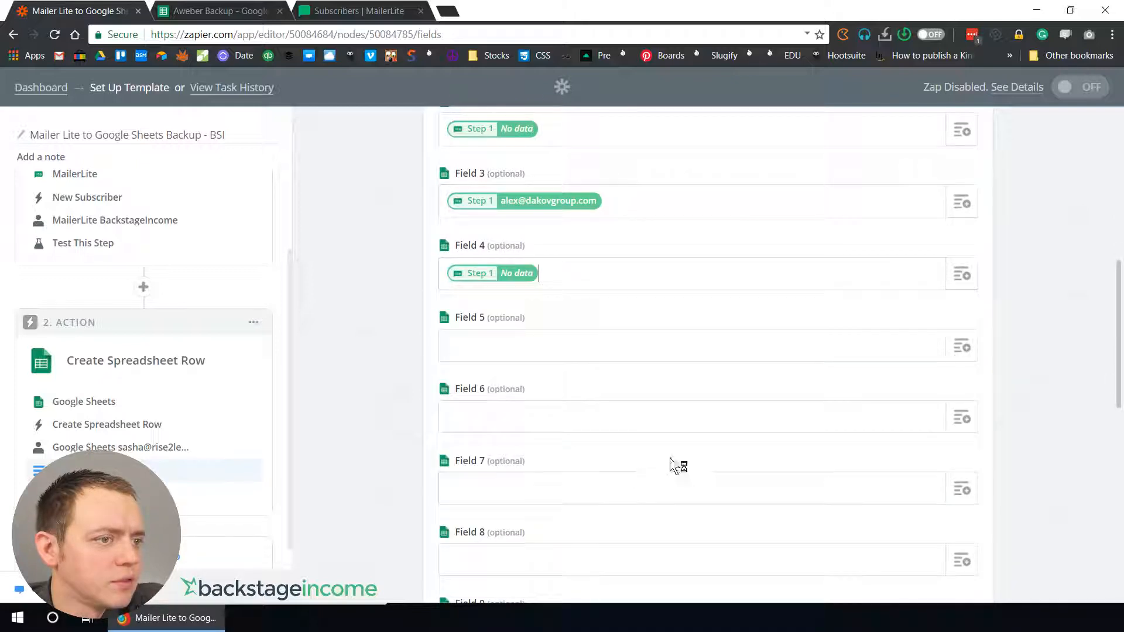
pyautogui.click(961, 345)
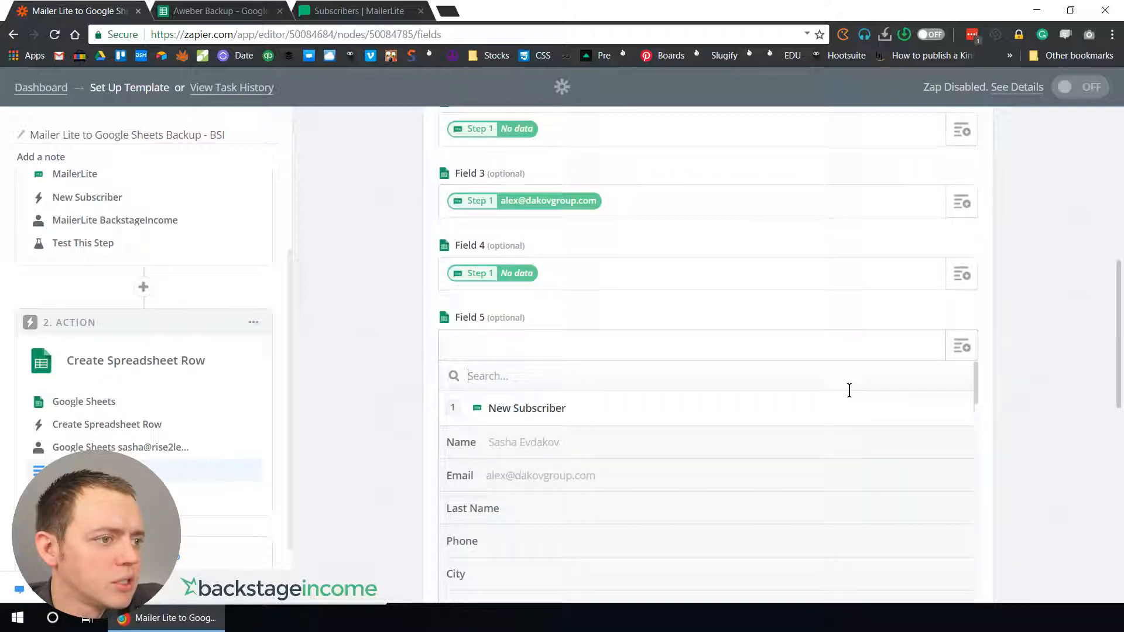
pyautogui.click(568, 575)
# Step: In the Aweber Backup spreadsheet, rename the Field 4 header as Phone and the Field 5 header as City
pyautogui.click(220, 13)
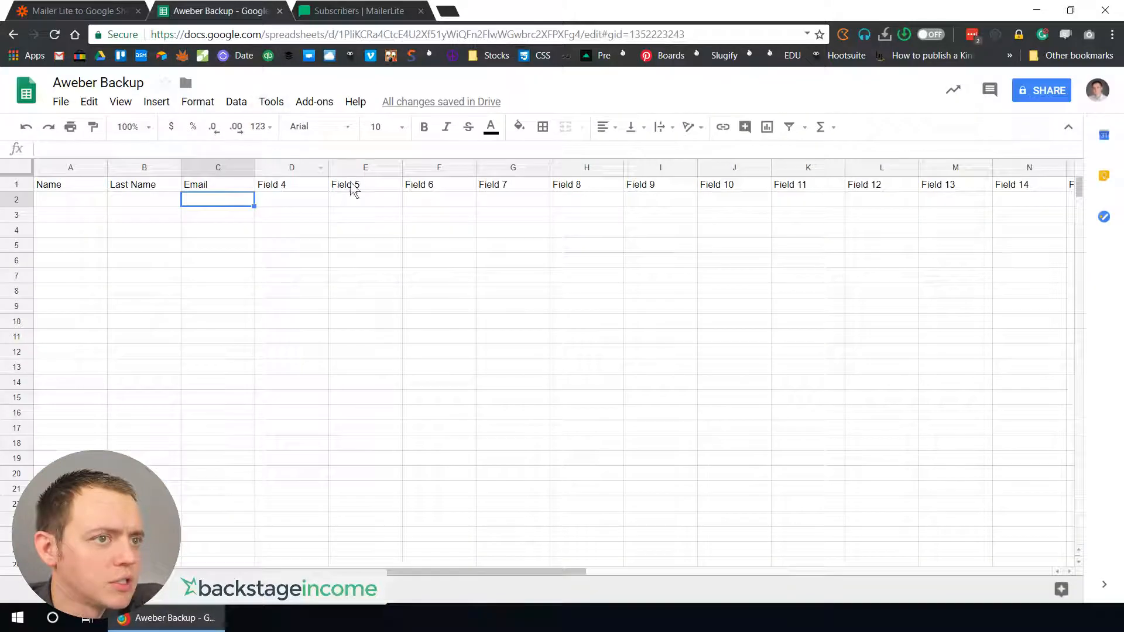
pyautogui.click(280, 188)
pyautogui.write('Phone')
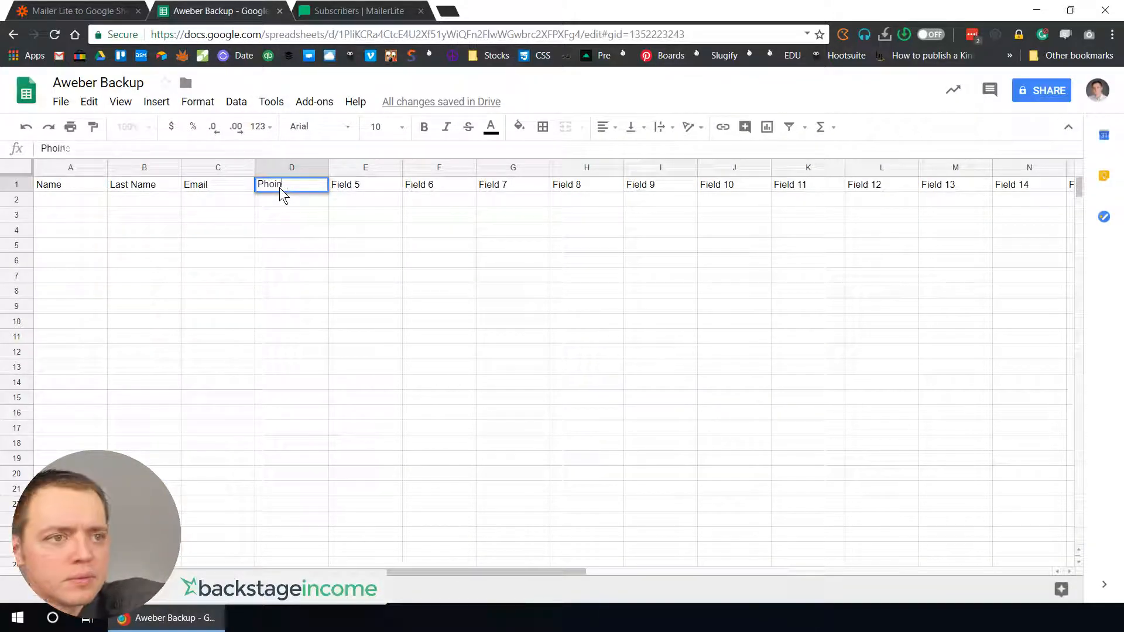
pyautogui.press('BackSpace')
pyautogui.press('BackSpace')
pyautogui.write('ne')
pyautogui.press('Tab')
pyautogui.write('City')
pyautogui.press('Tab')
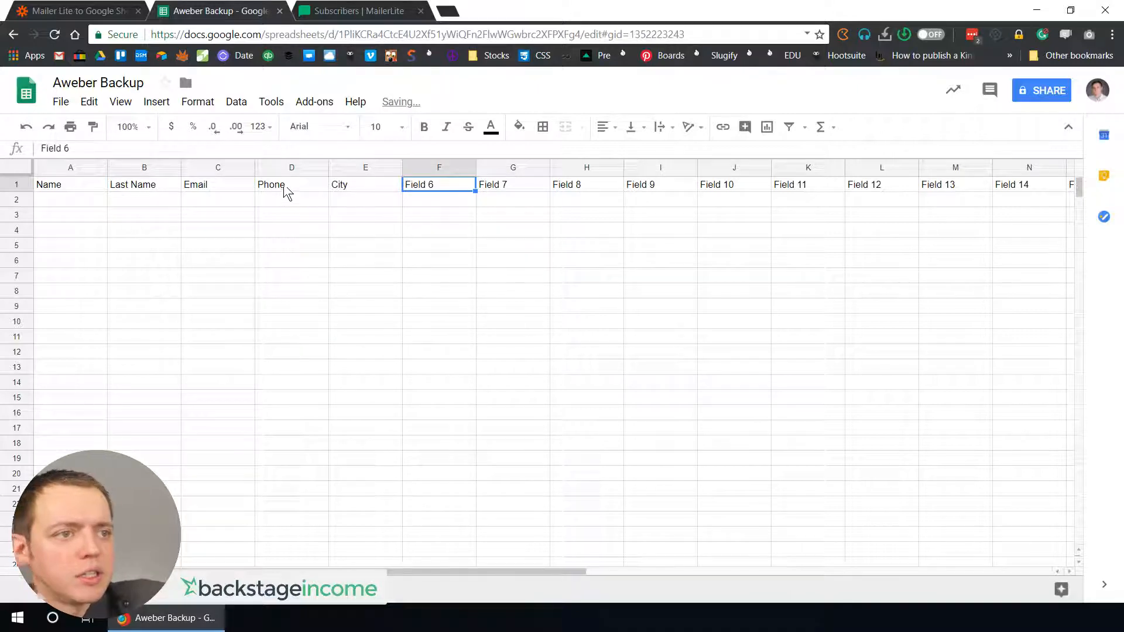
# Step: Return to the Zap in Zapier and map the New Subscriber Date Created value to Field 6
pyautogui.click(374, 13)
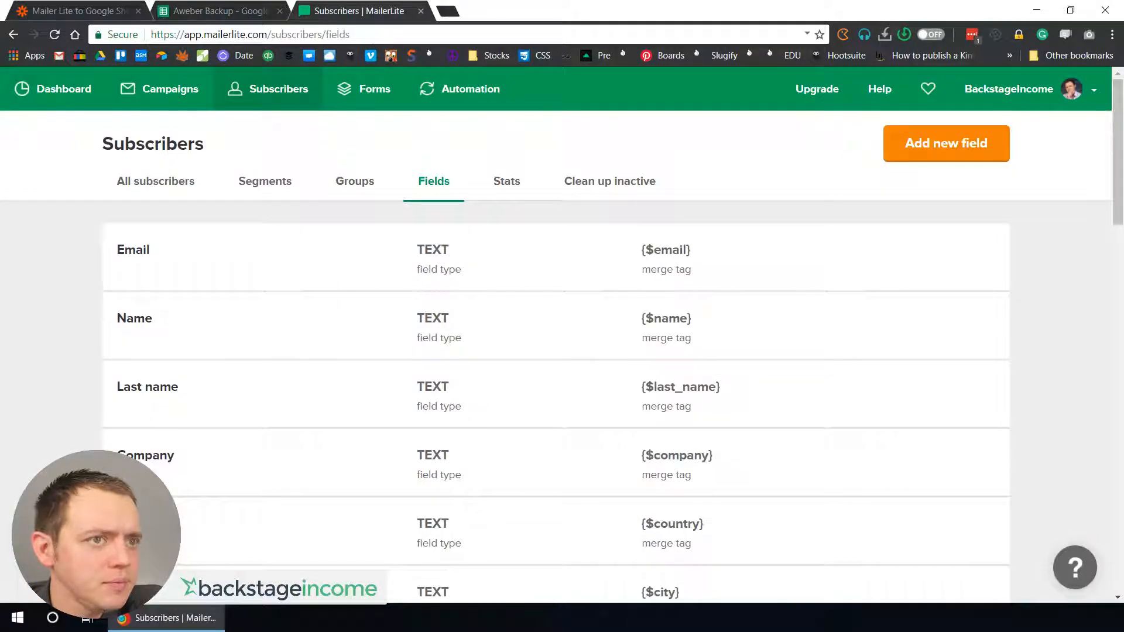
pyautogui.click(76, 11)
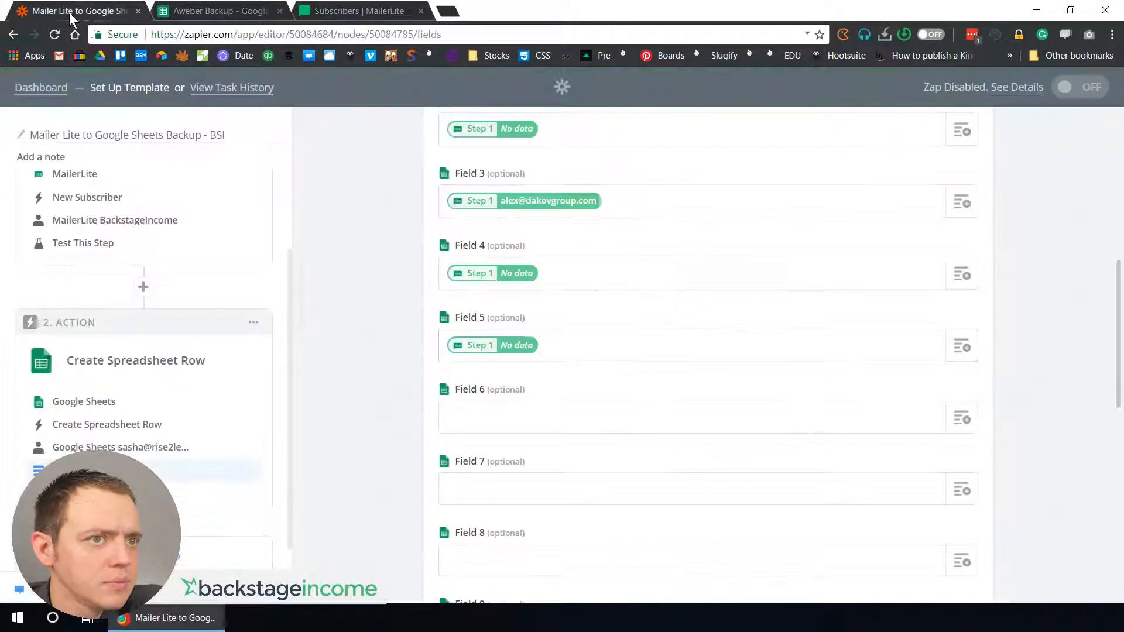
pyautogui.click(961, 419)
pyautogui.scroll(-3, 1029, 372)
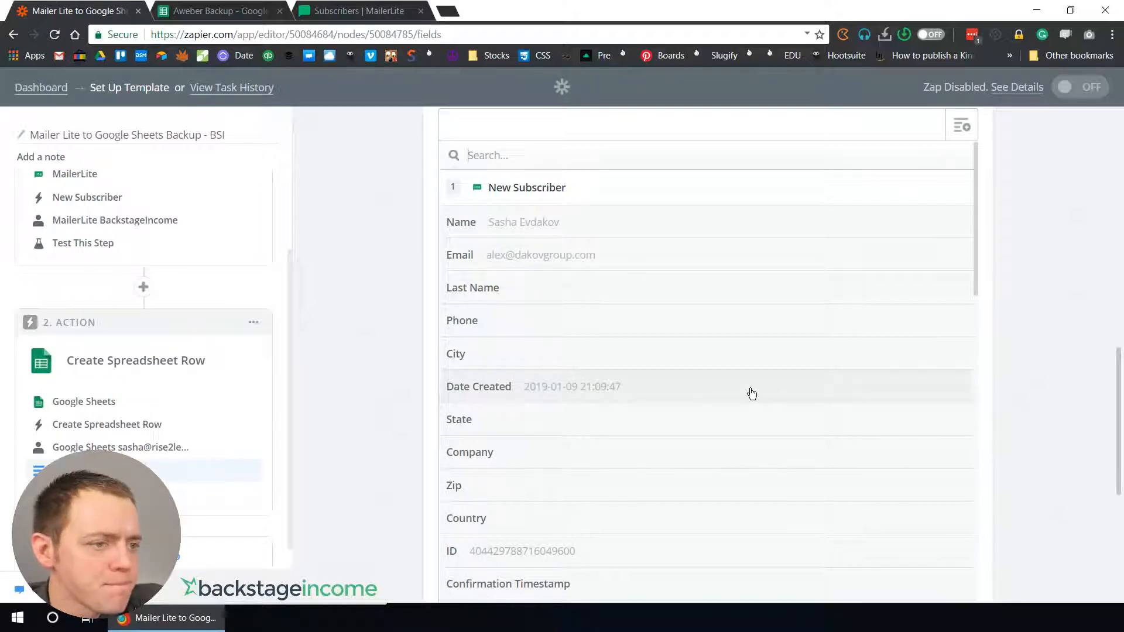
pyautogui.click(590, 399)
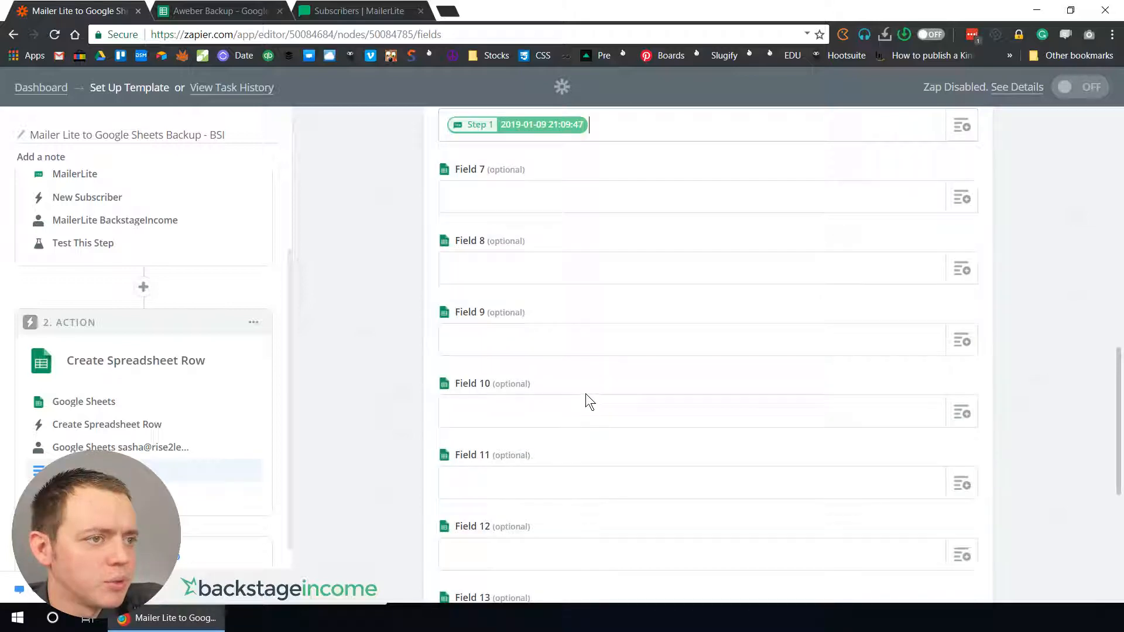
# Step: Switch to the Aweber Backup spreadsheet and rename the Field 6 header as Date
pyautogui.click(220, 13)
pyautogui.write('Date')
pyautogui.click(432, 211)
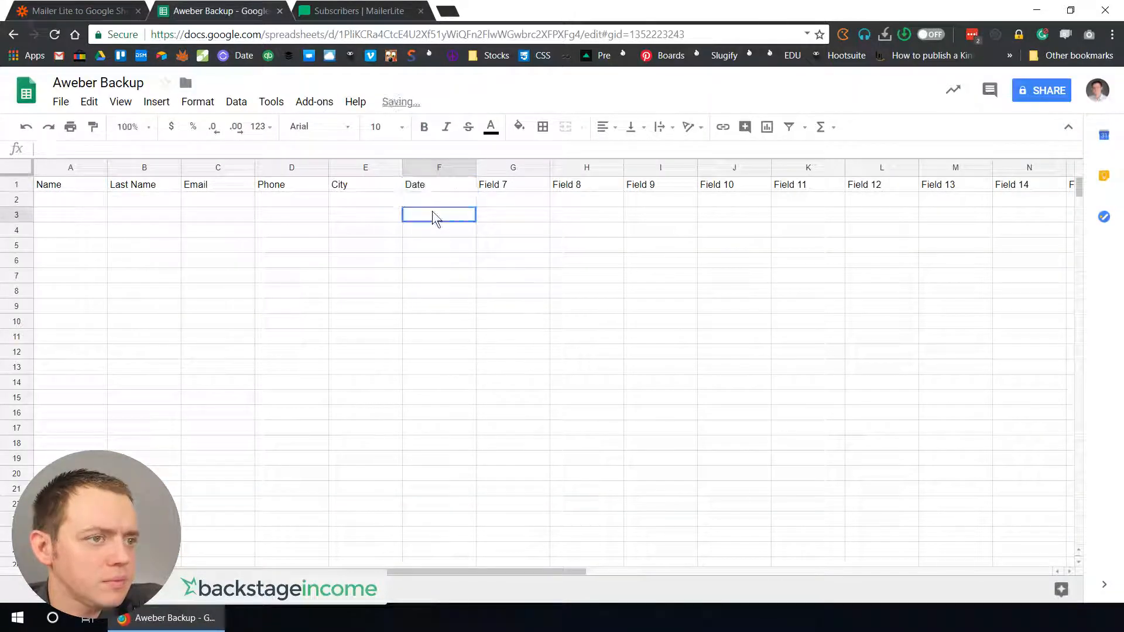
# Step: Set the headers in cells F1, G1 and H1 of the Aweber Backup spreadsheet to State, Zip and Date
pyautogui.click(451, 185)
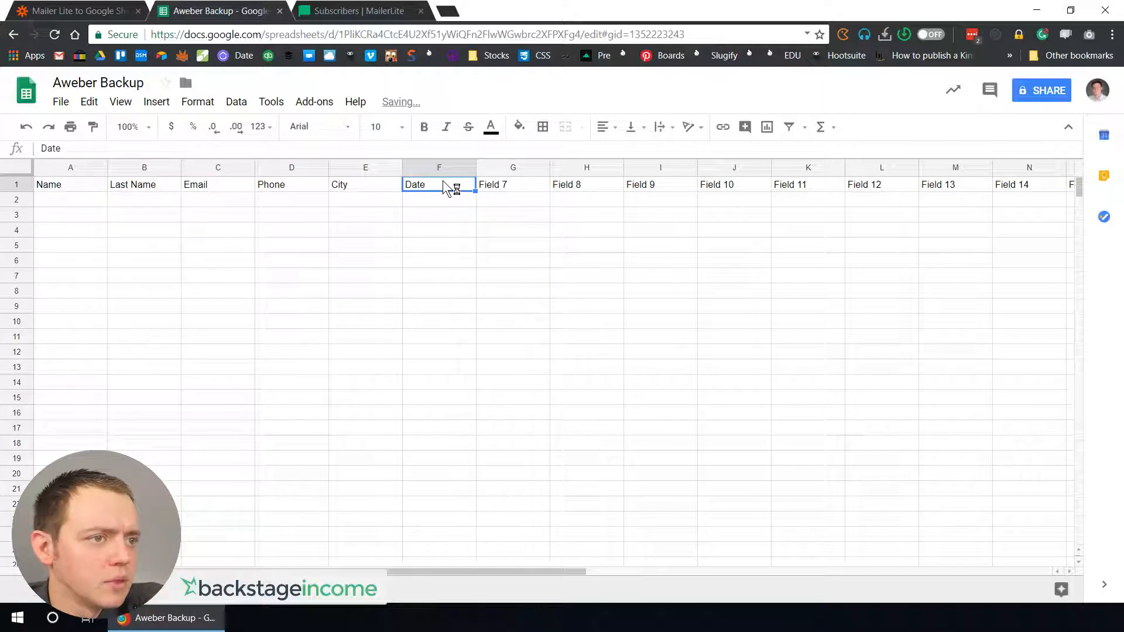
pyautogui.write('State')
pyautogui.click(494, 185)
pyautogui.write('Zip')
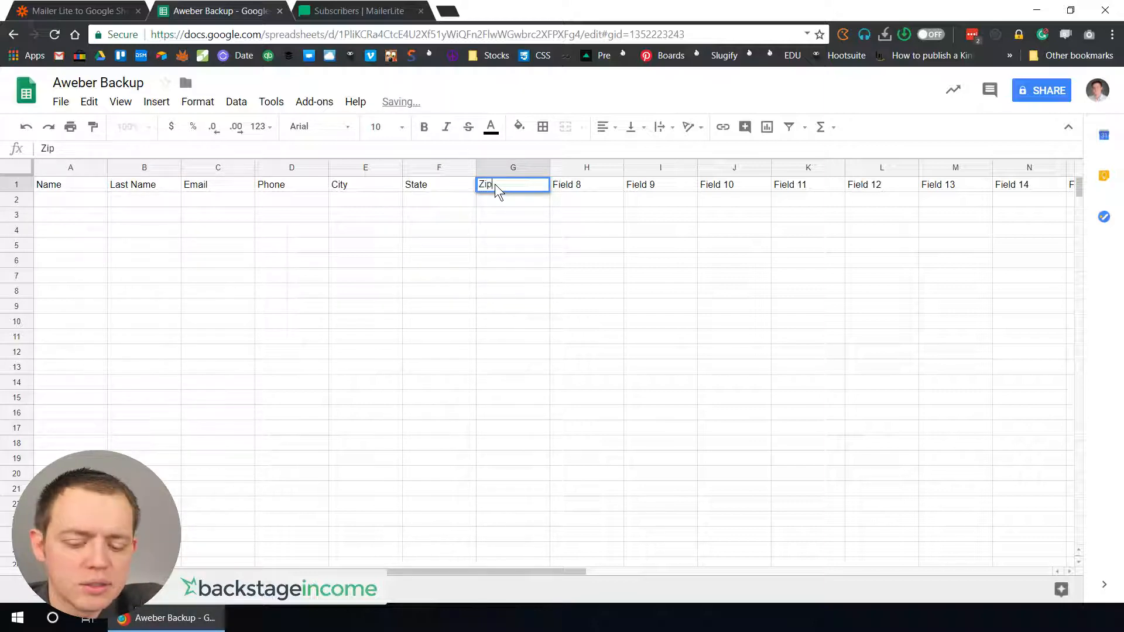
pyautogui.click(566, 185)
pyautogui.write('Date')
pyautogui.click(530, 235)
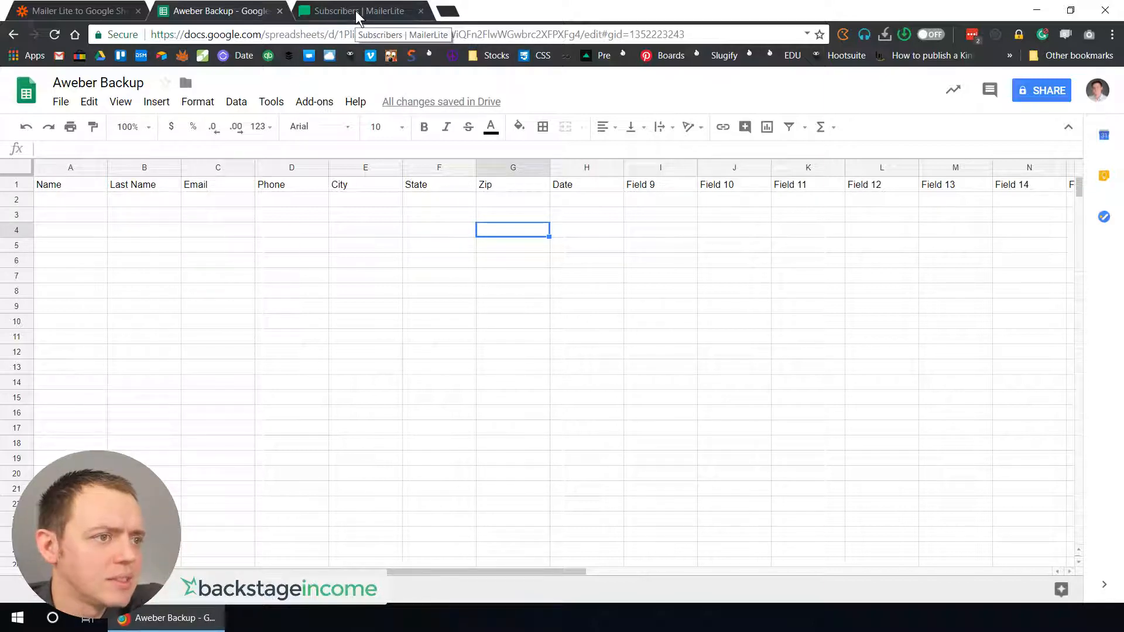
# Step: Return to the Zap in Zapier and replace the Date Created mapping in Field 6 with the New Subscriber State value
pyautogui.click(76, 11)
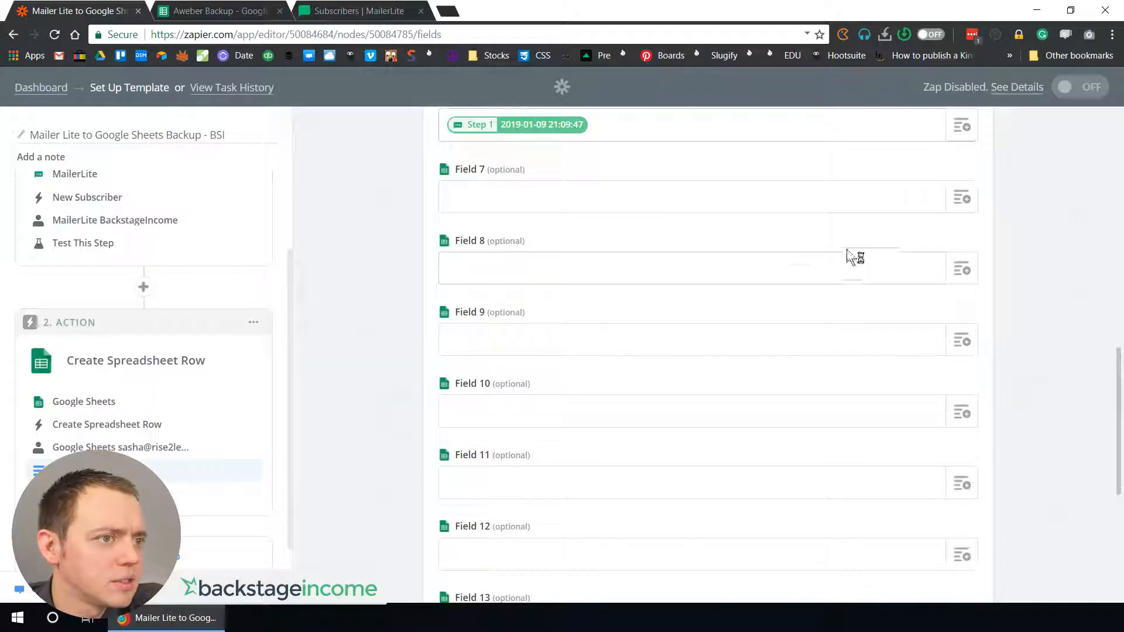
pyautogui.scroll(5, 843, 263)
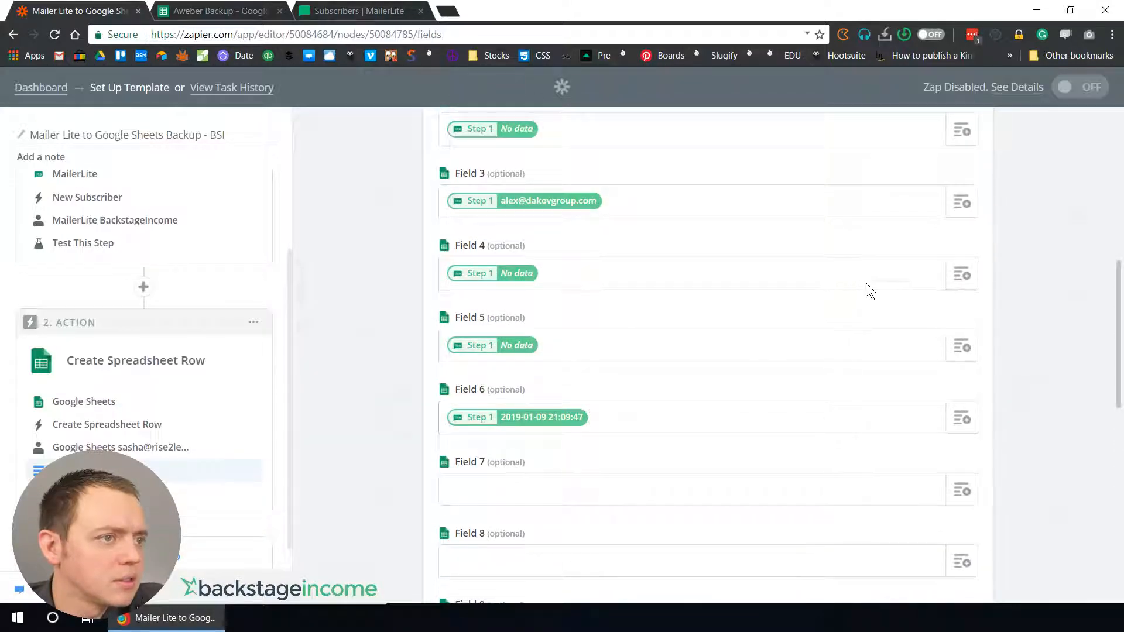
pyautogui.click(928, 274)
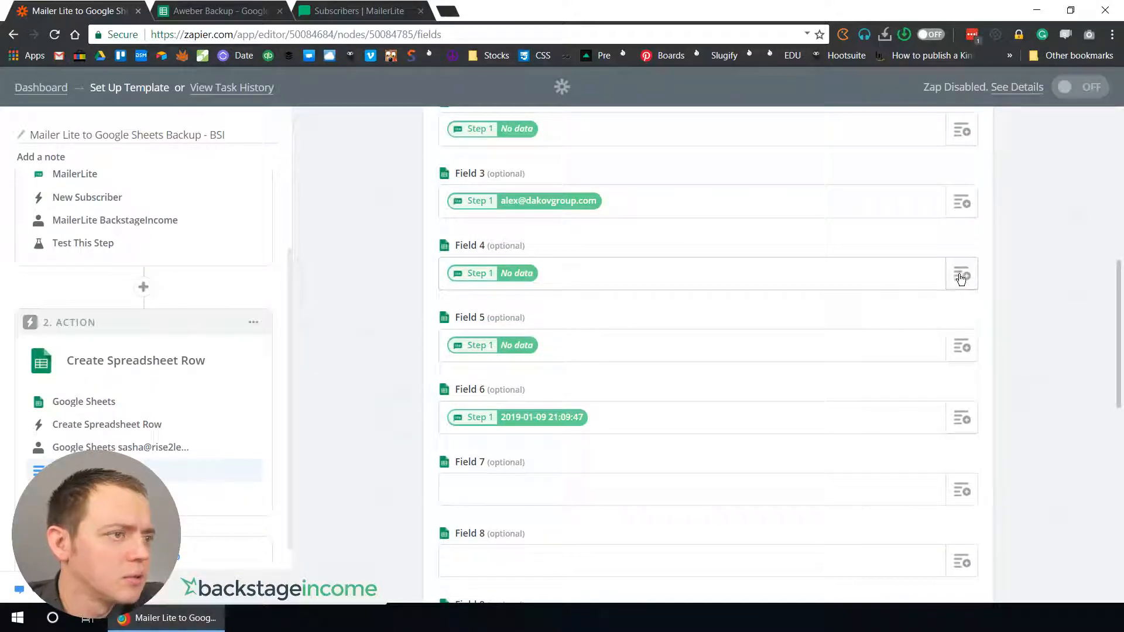
pyautogui.click(652, 416)
pyautogui.press('BackSpace')
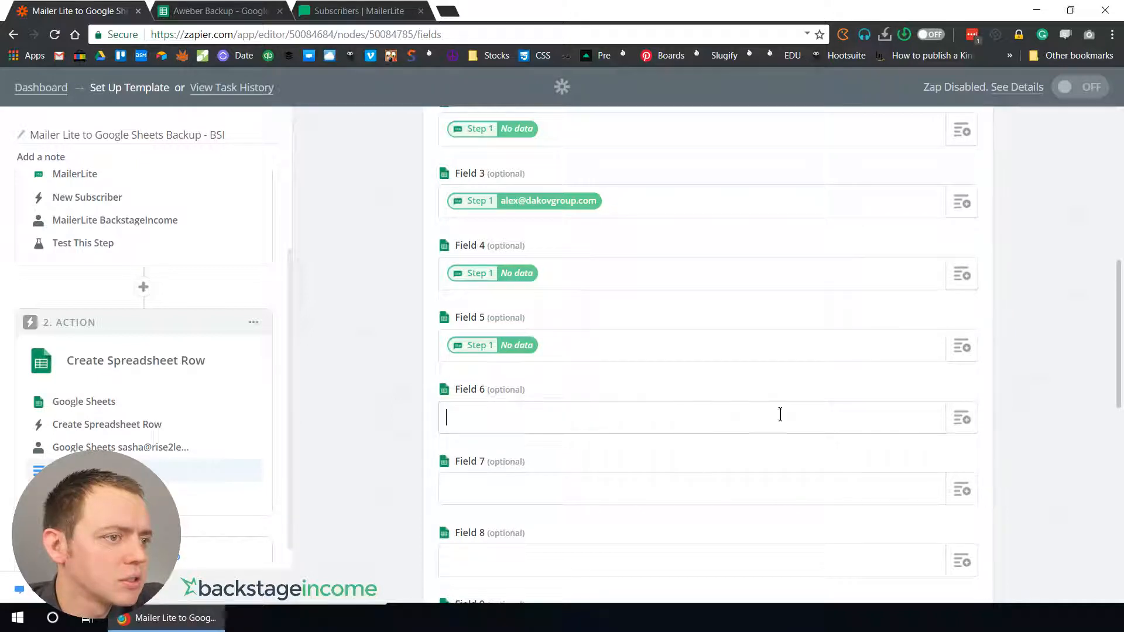
pyautogui.click(962, 418)
pyautogui.scroll(-4, 819, 421)
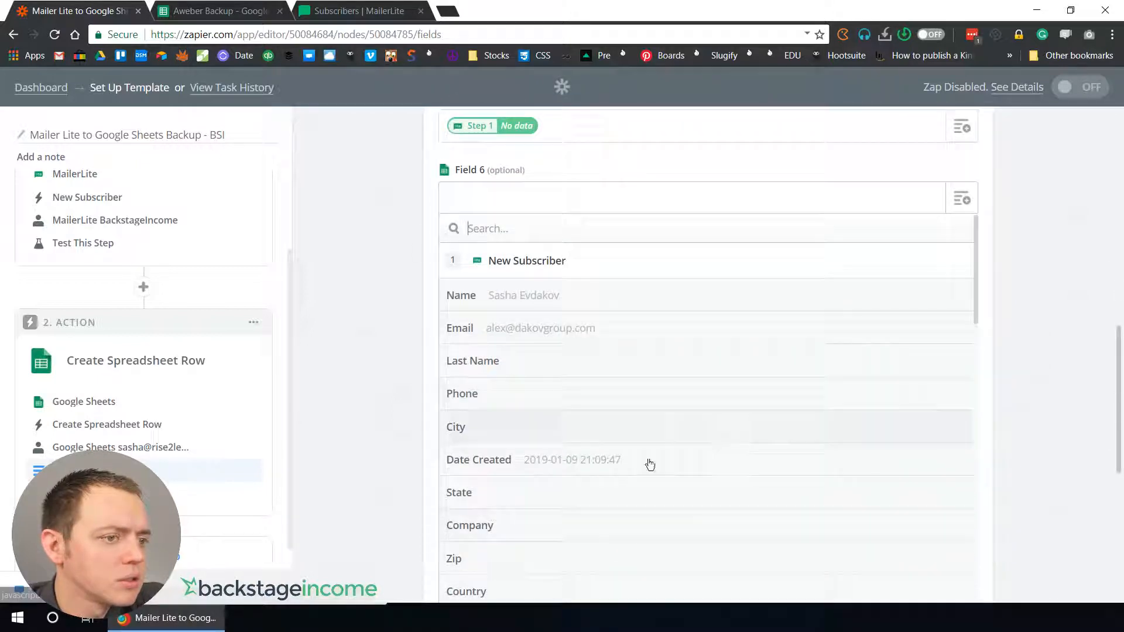
pyautogui.click(567, 499)
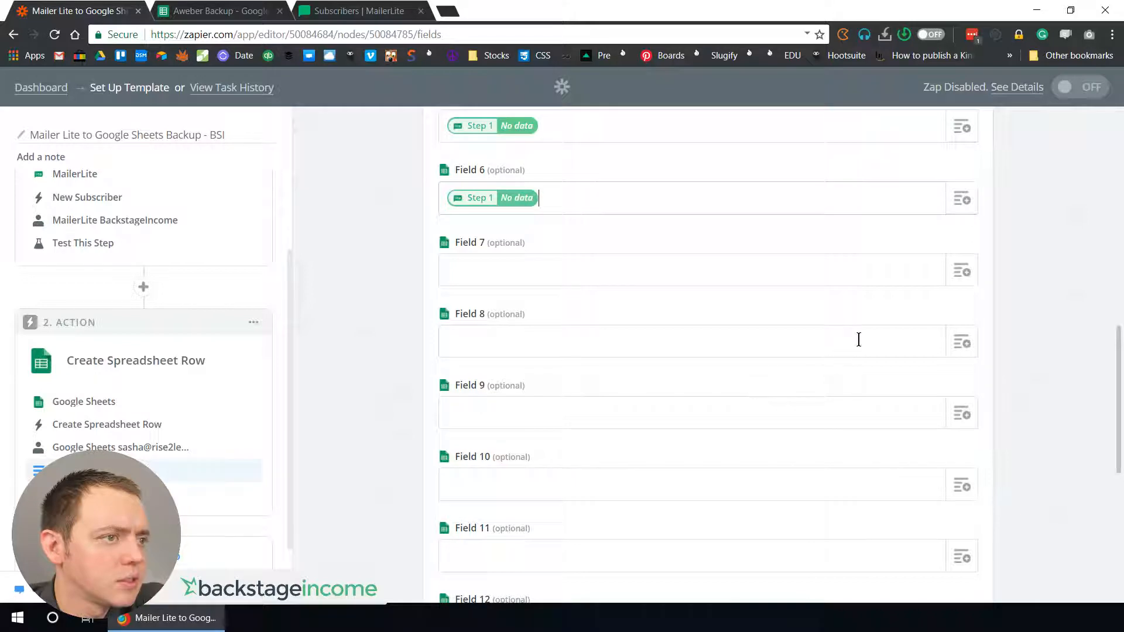
# Step: Clear the current mapping in Field 5 and map the New Subscriber City value to it
pyautogui.click(964, 133)
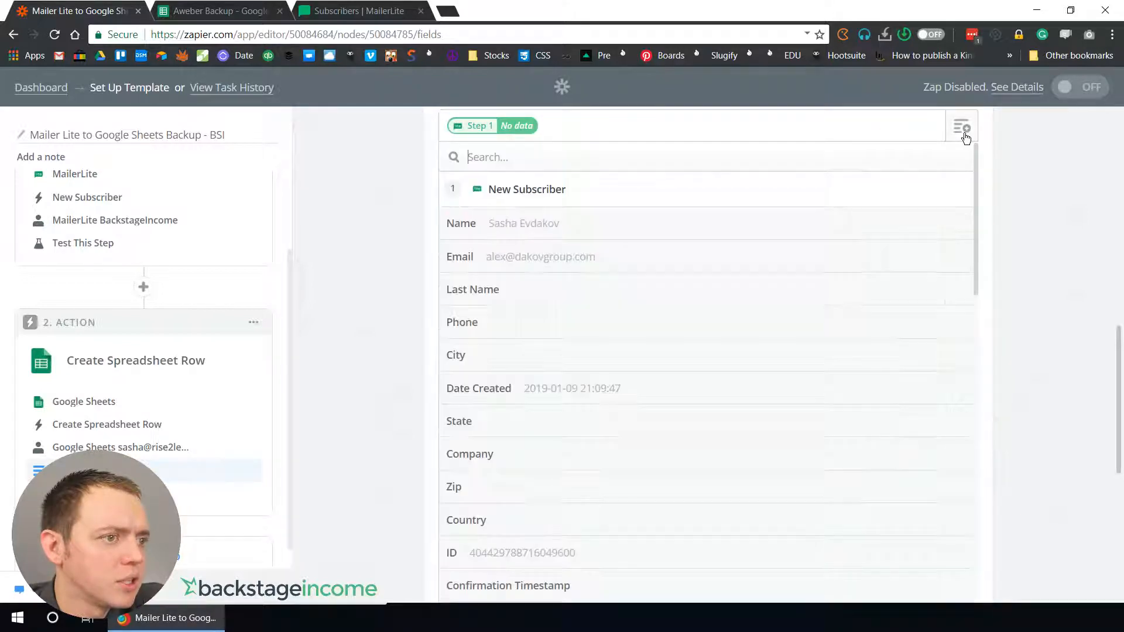
pyautogui.click(785, 134)
pyautogui.press('BackSpace')
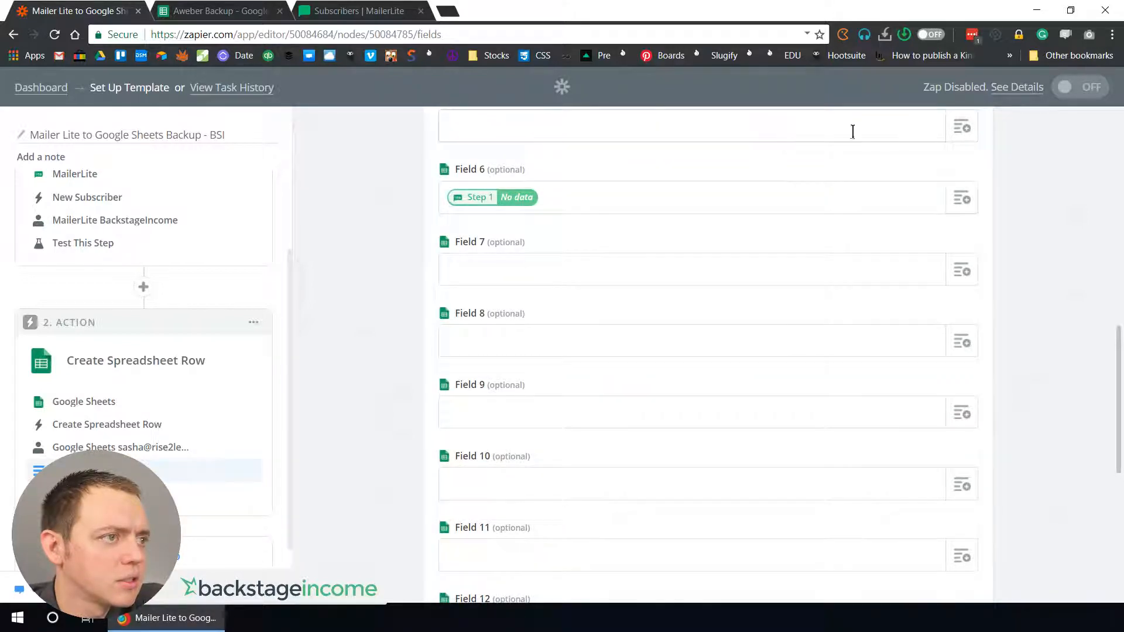
pyautogui.click(967, 132)
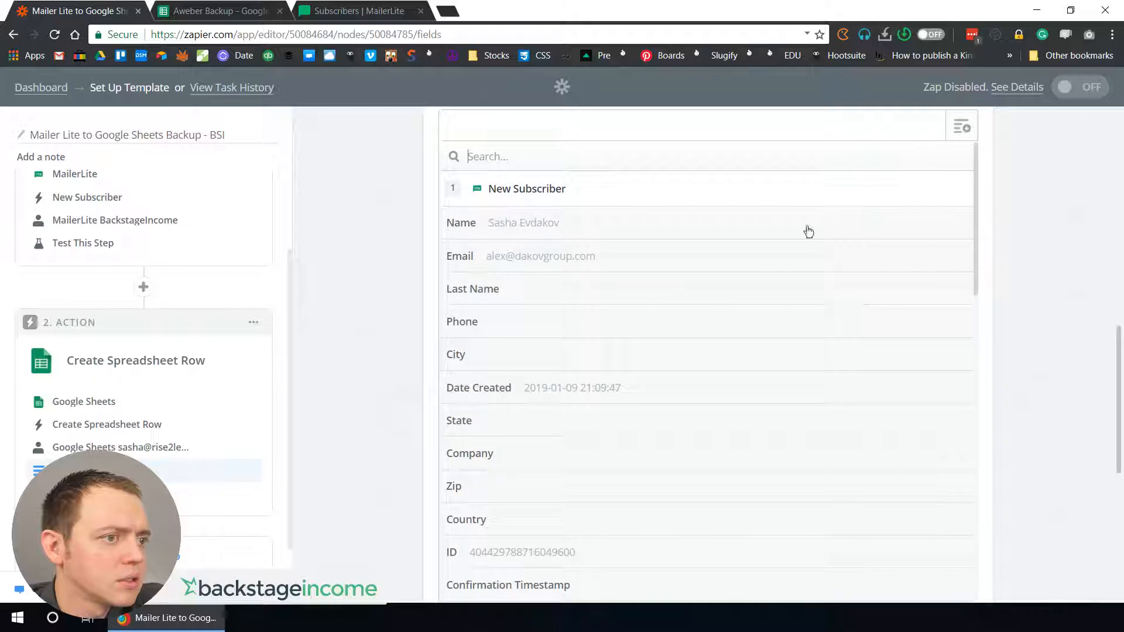
pyautogui.click(608, 366)
# Step: Map the New Subscriber Zip value to Field 7 and the Date Created value to Field 8
pyautogui.click(511, 270)
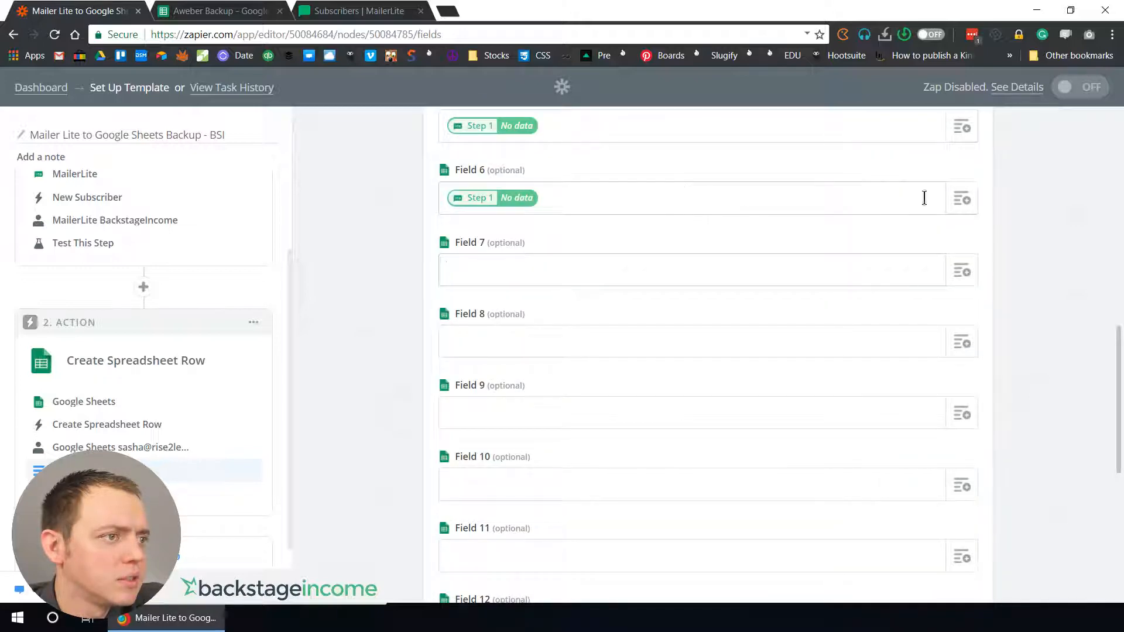
pyautogui.click(962, 271)
pyautogui.scroll(-3, 623, 485)
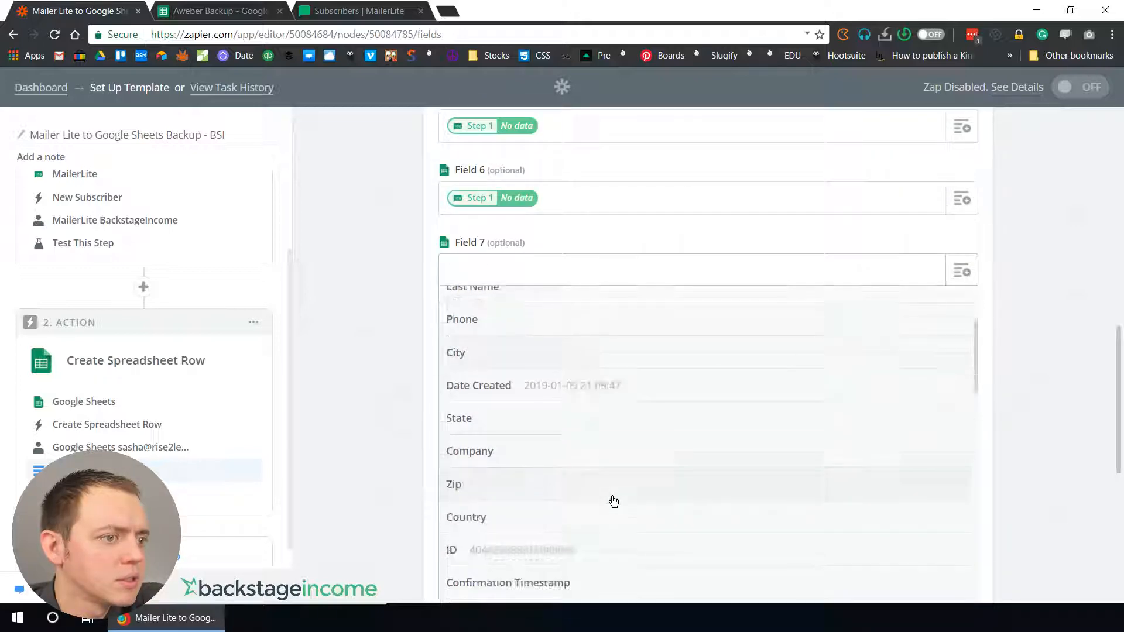
pyautogui.click(572, 497)
pyautogui.click(962, 339)
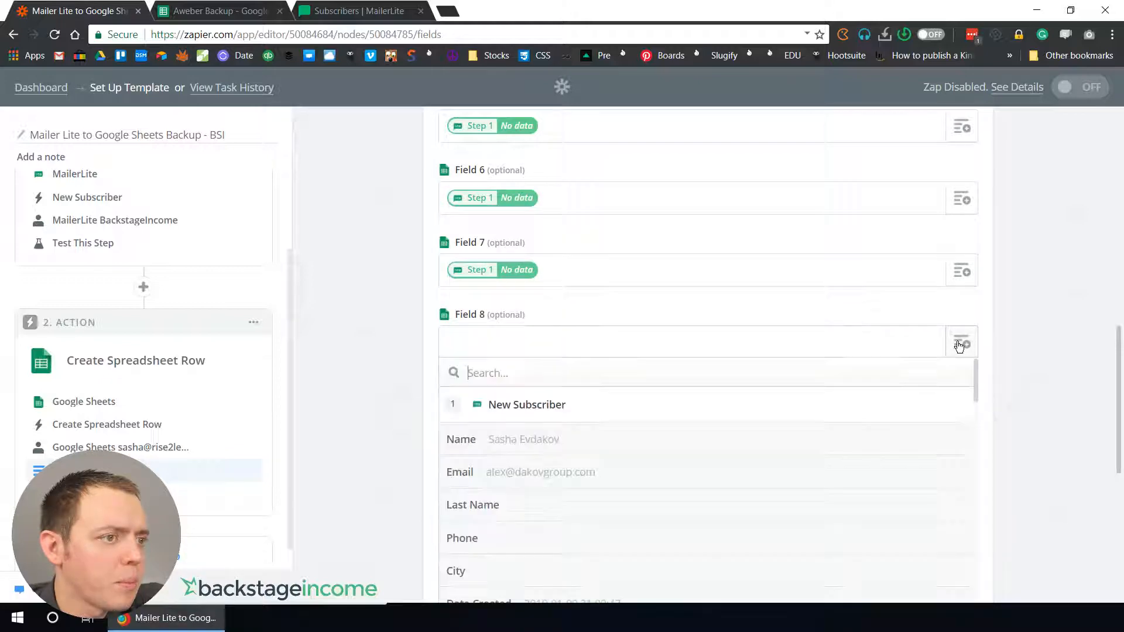
pyautogui.scroll(-4, 1006, 380)
pyautogui.click(584, 384)
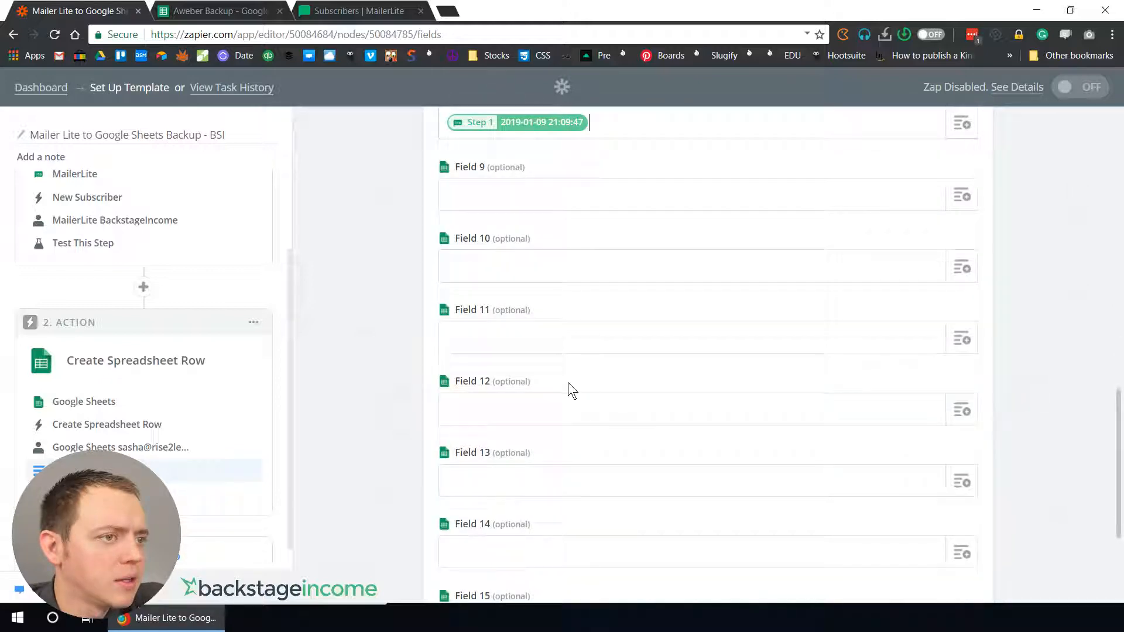
# Step: Switch to the Aweber Backup spreadsheet and check its header row against the Zap's field mappings
pyautogui.scroll(2, 483, 381)
pyautogui.scroll(2, 498, 386)
pyautogui.scroll(1, 526, 391)
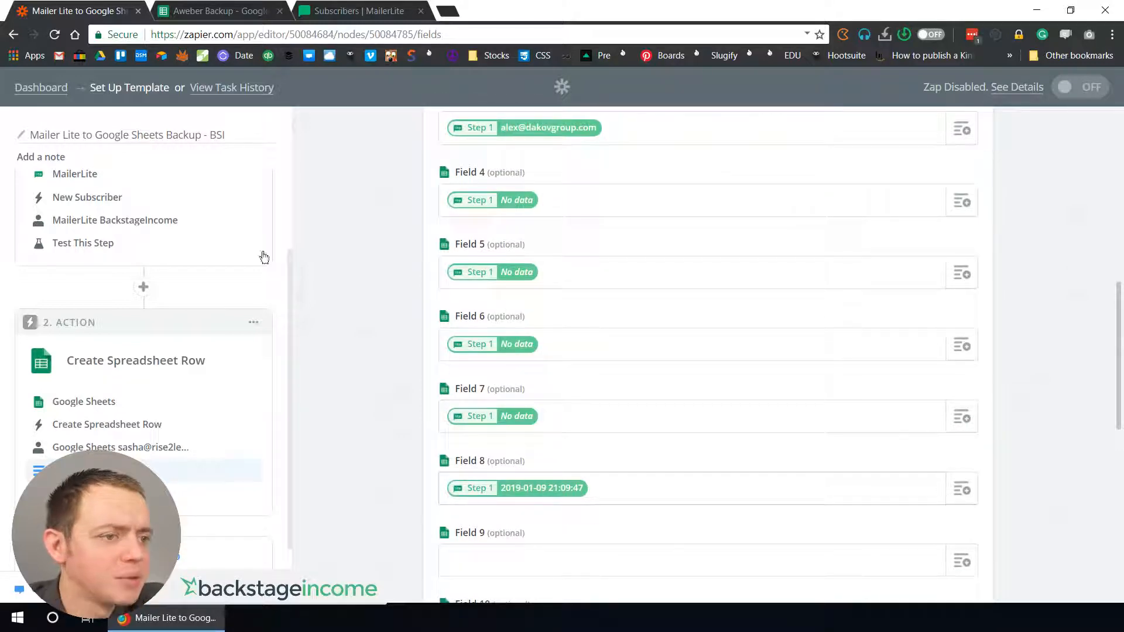
pyautogui.click(211, 11)
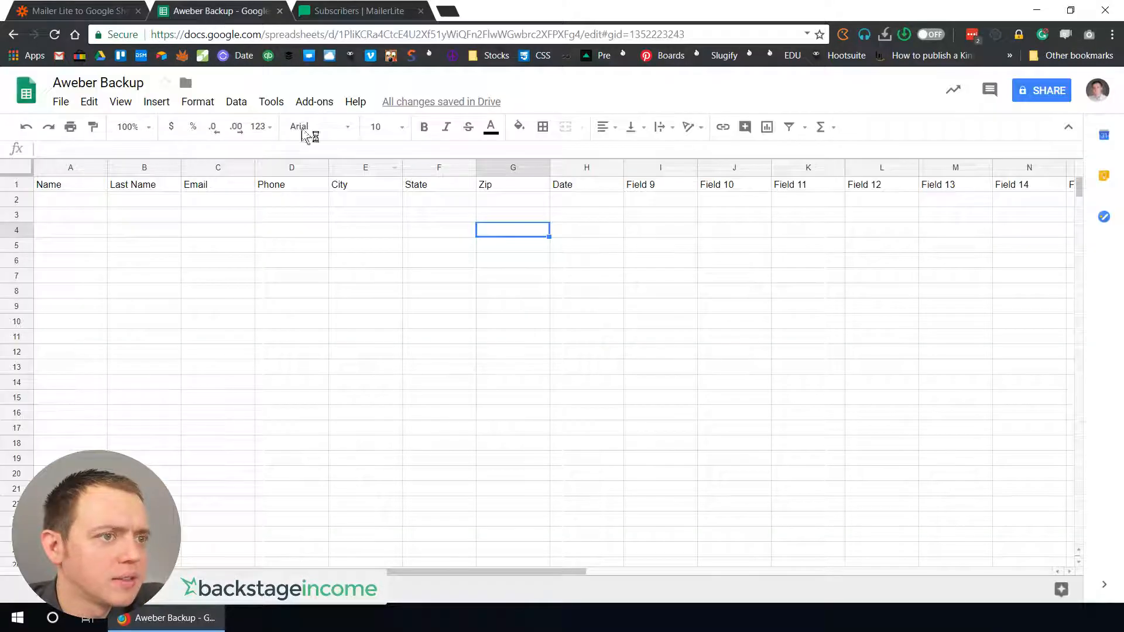
pyautogui.click(577, 184)
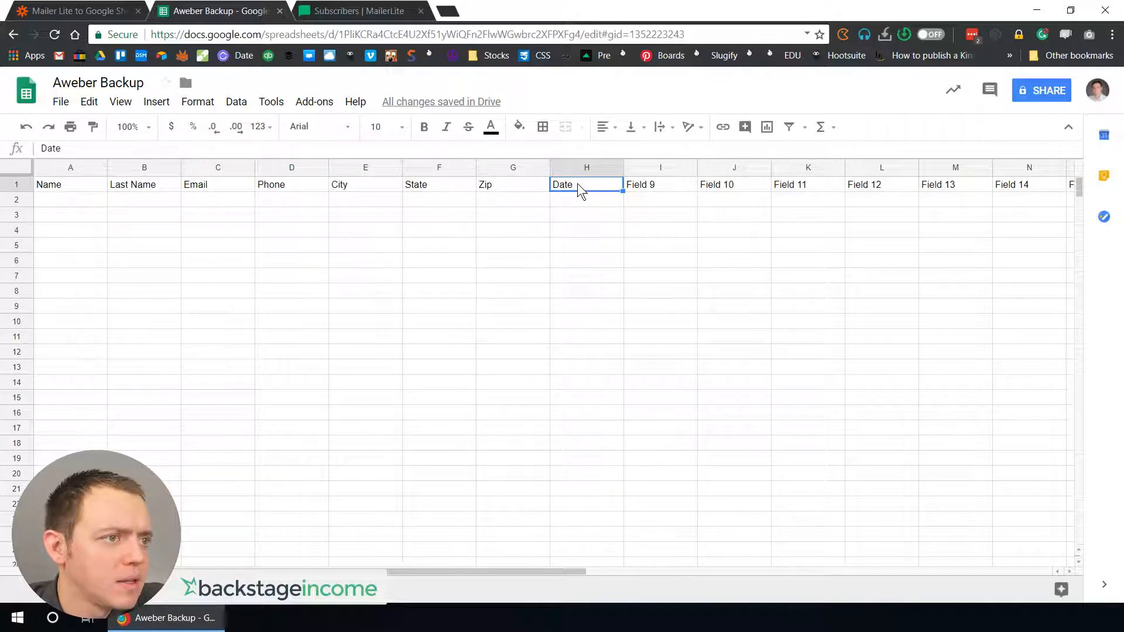
pyautogui.click(651, 184)
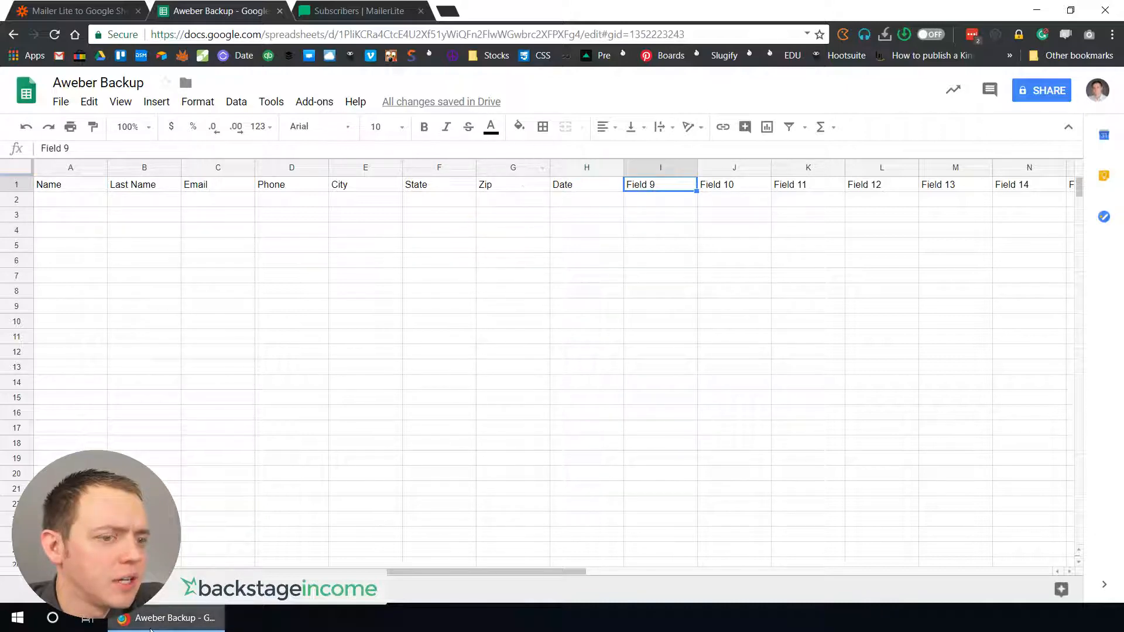
pyautogui.click(153, 622)
pyautogui.click(152, 626)
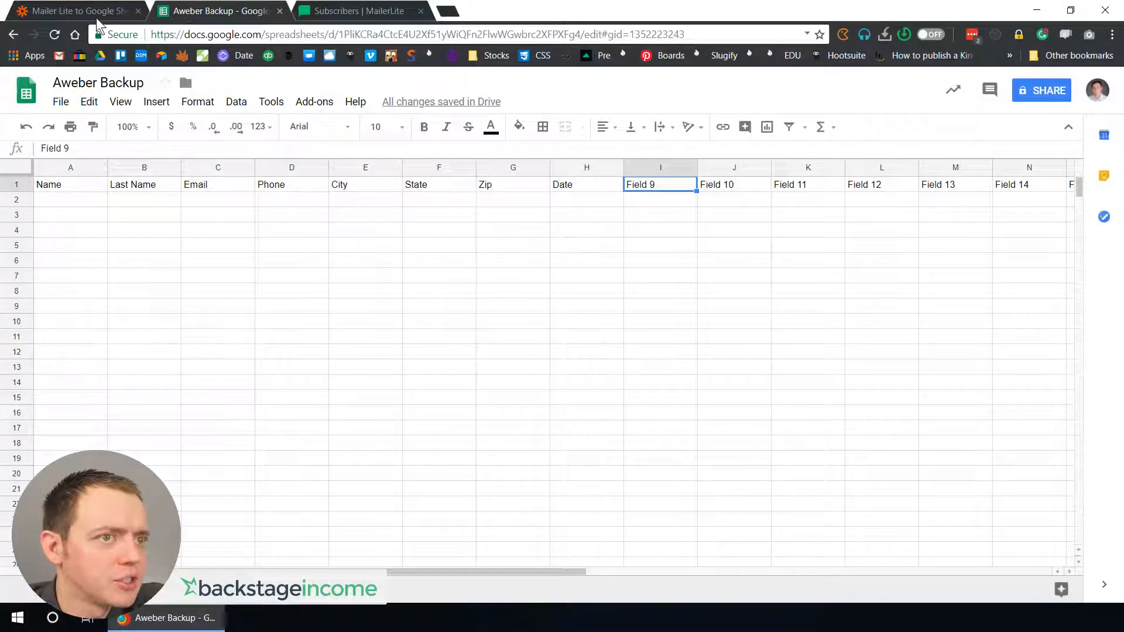
# Step: Return to the Zap in Zapier and refresh the row fields so they use the renamed spreadsheet headers
pyautogui.click(97, 13)
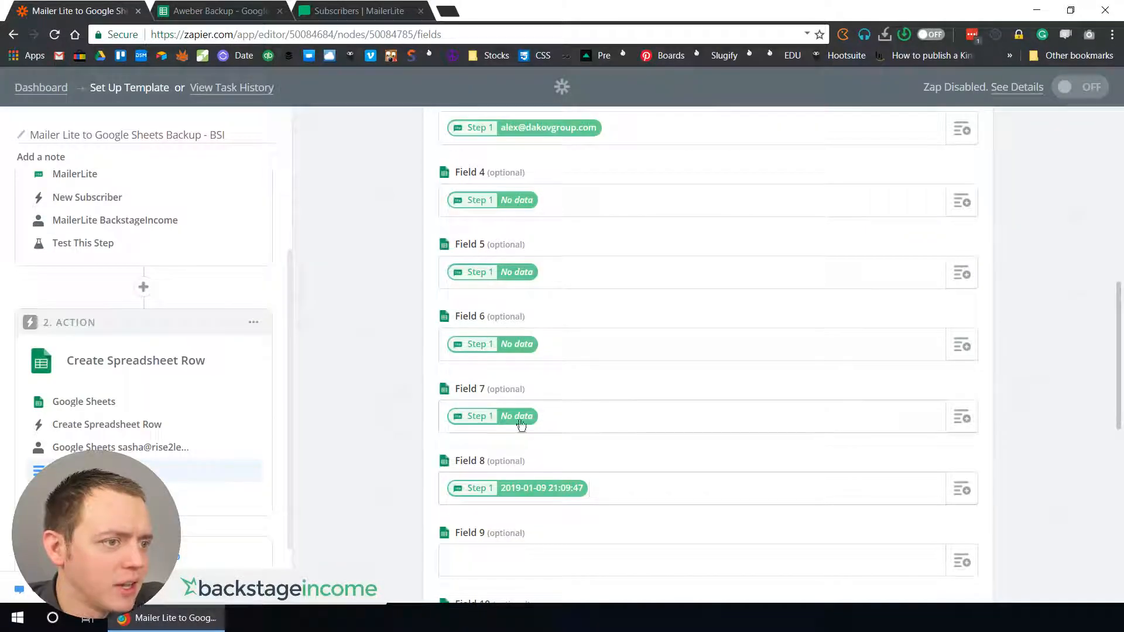
pyautogui.scroll(3, 649, 387)
pyautogui.scroll(-3, 643, 378)
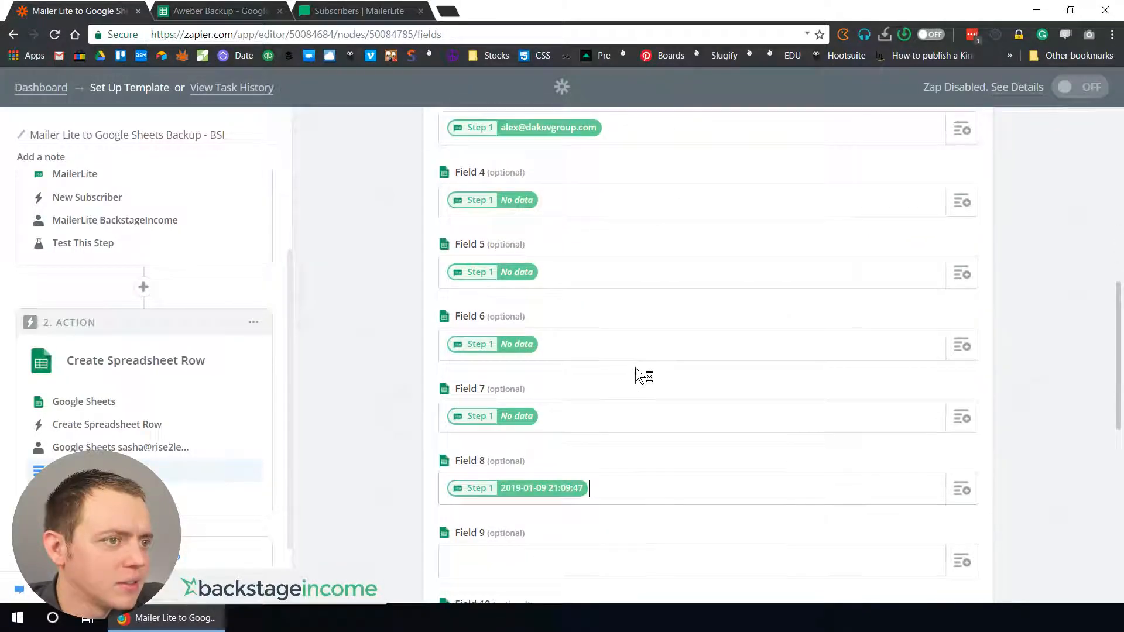
pyautogui.click(560, 204)
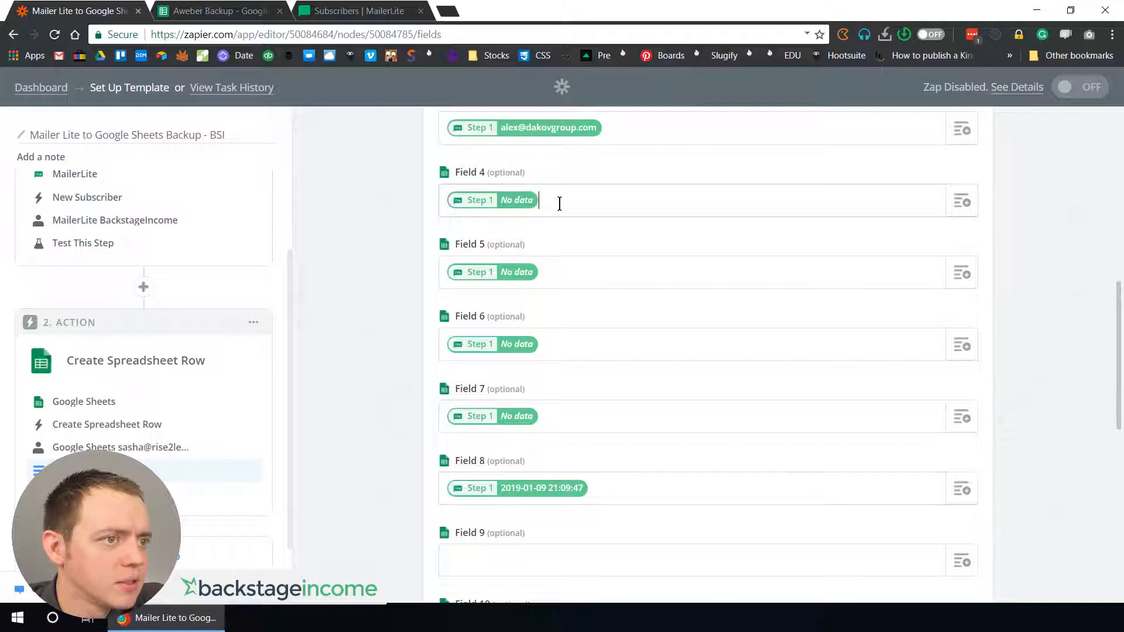
pyautogui.scroll(-10, 415, 508)
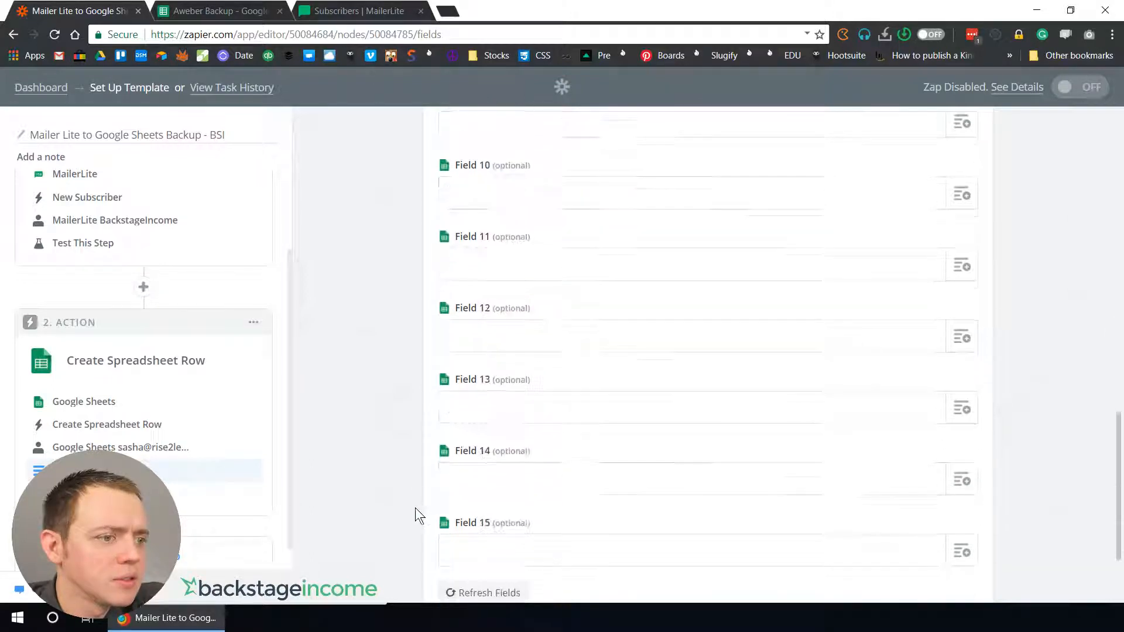
pyautogui.click(480, 459)
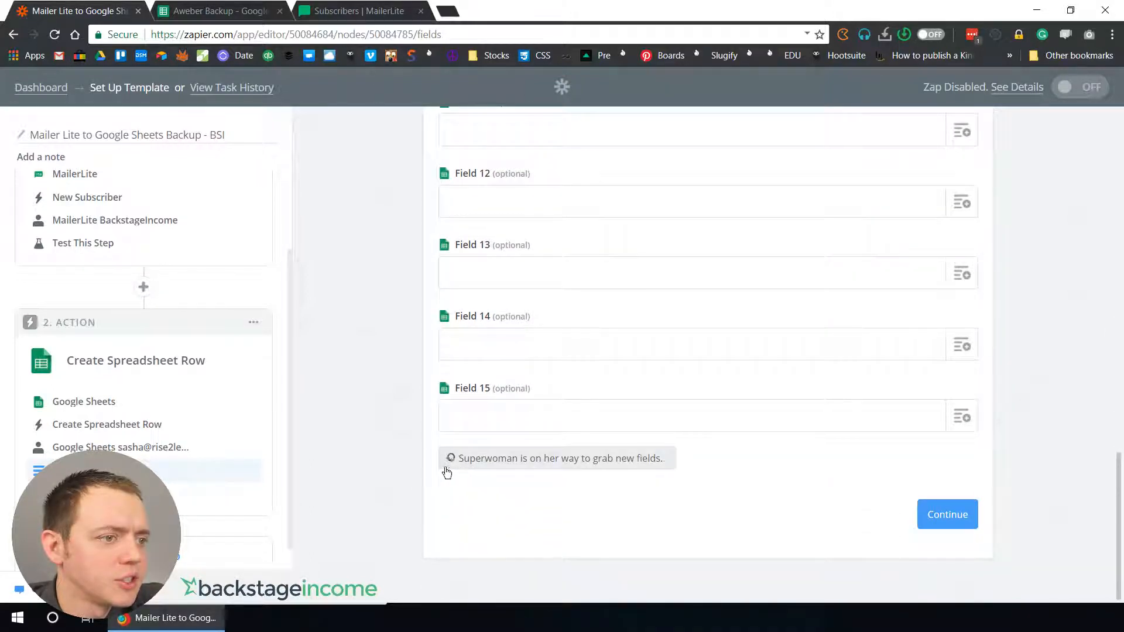
pyautogui.scroll(9, 400, 433)
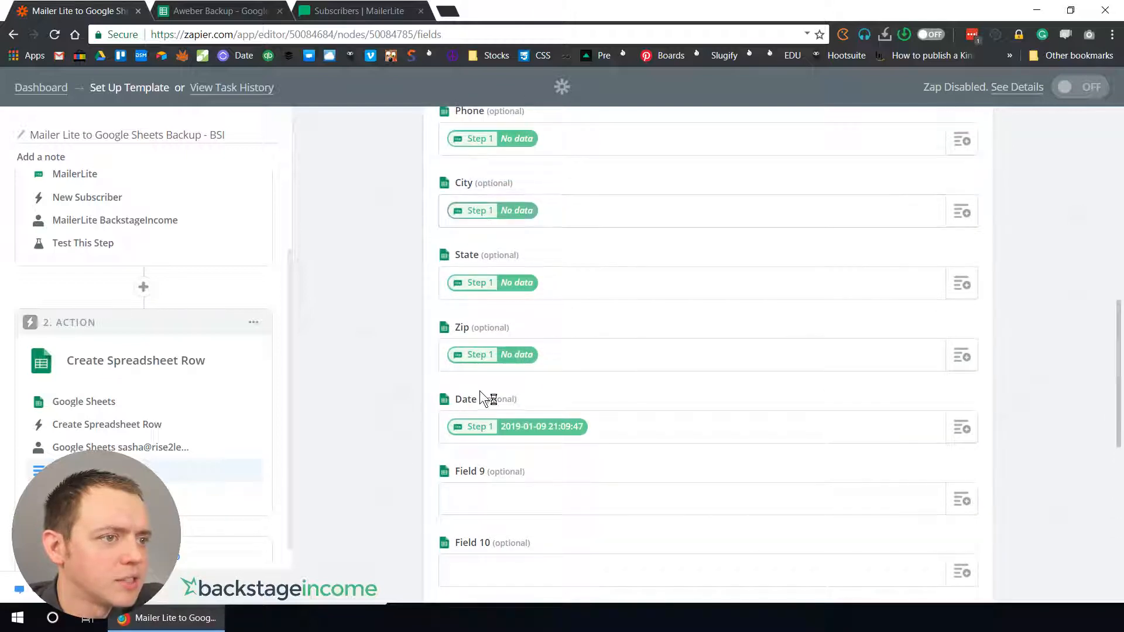
# Step: Clear the mapping in the Zip field and map the New Subscriber Zip value to it again
pyautogui.press('BackSpace')
pyautogui.click(865, 355)
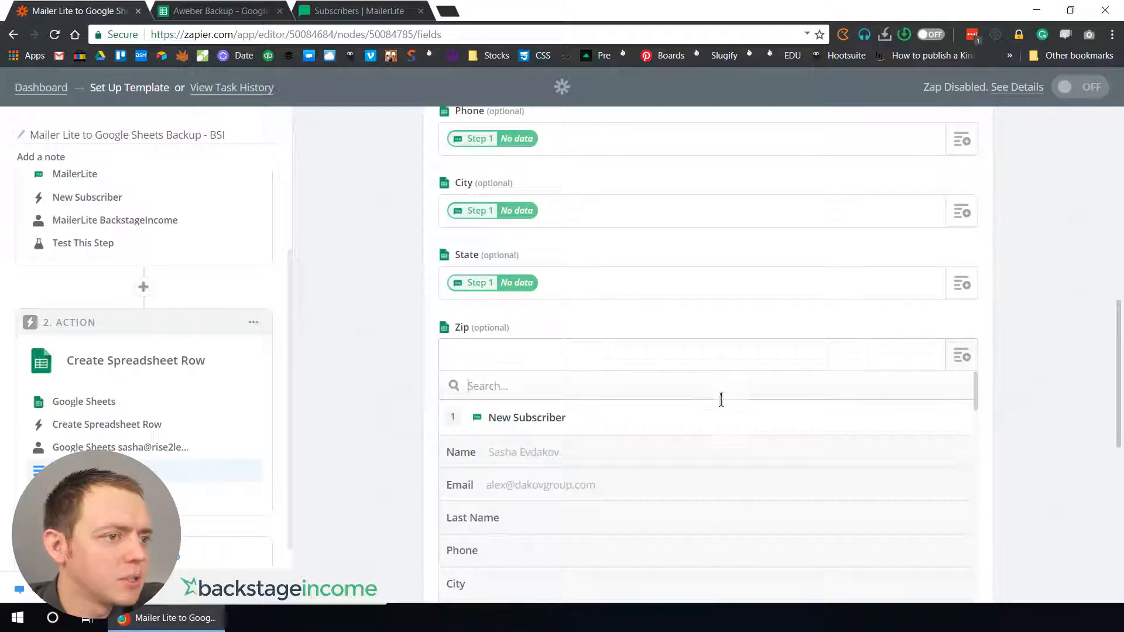
pyautogui.scroll(-3, 585, 508)
pyautogui.scroll(-4, 573, 525)
pyautogui.scroll(1, 527, 469)
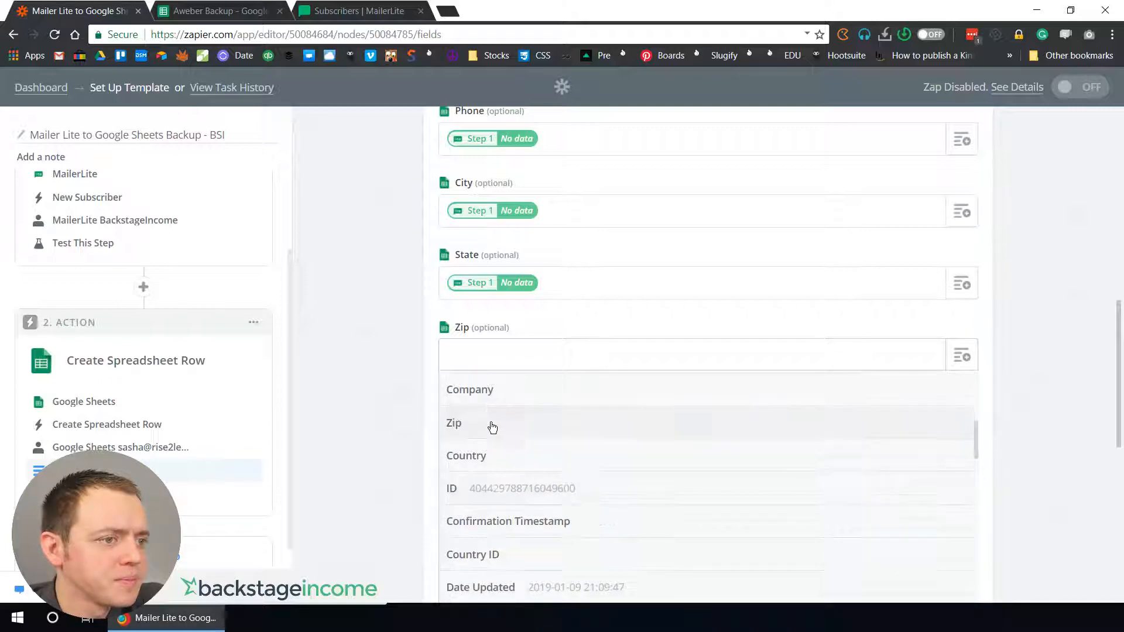
pyautogui.click(492, 427)
# Step: Clear the mapping in the State field and map the New Subscriber State value to it again
pyautogui.click(593, 277)
pyautogui.press('BackSpace')
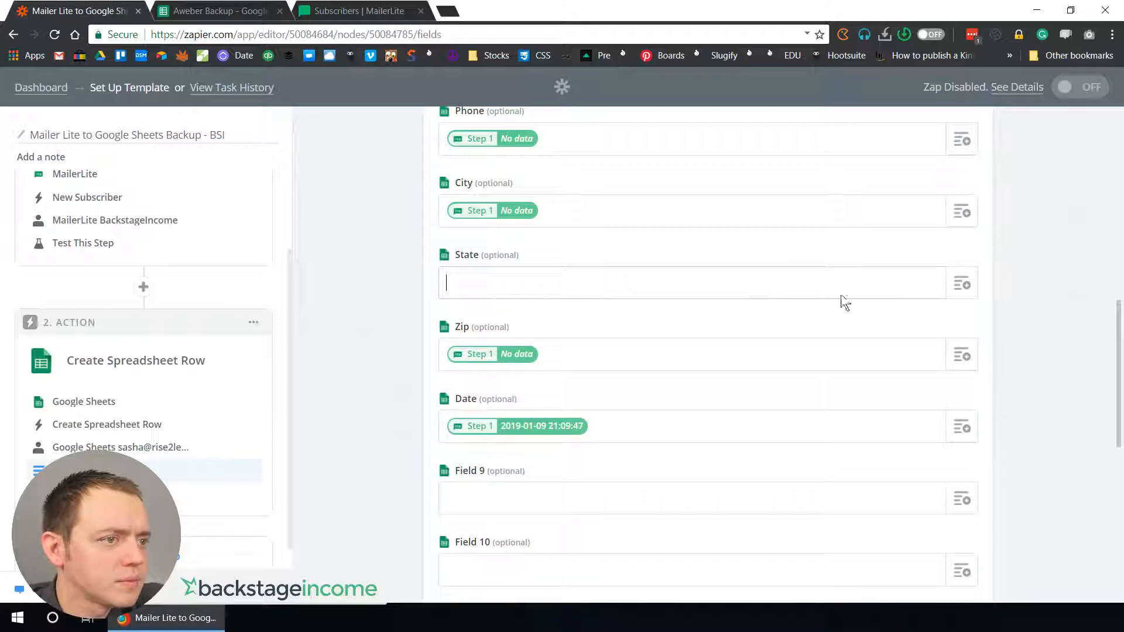
pyautogui.click(961, 283)
pyautogui.scroll(-1, 527, 509)
pyautogui.click(498, 506)
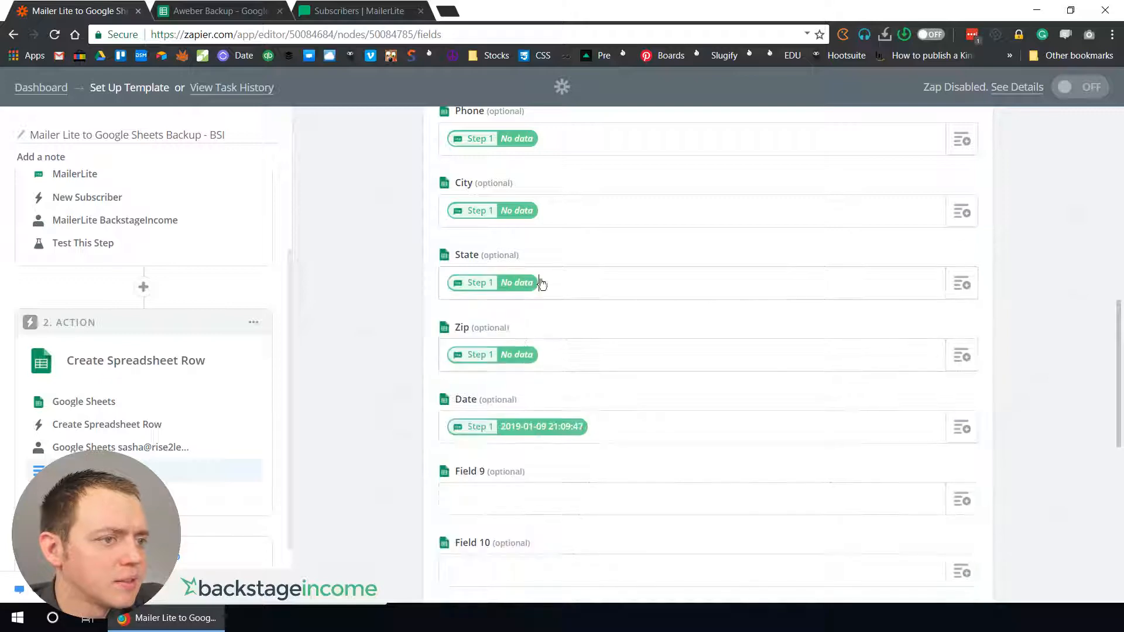
# Step: Clear the mapping in the City field and map the New Subscriber City value to it again
pyautogui.click(552, 209)
pyautogui.press('BackSpace')
pyautogui.click(935, 212)
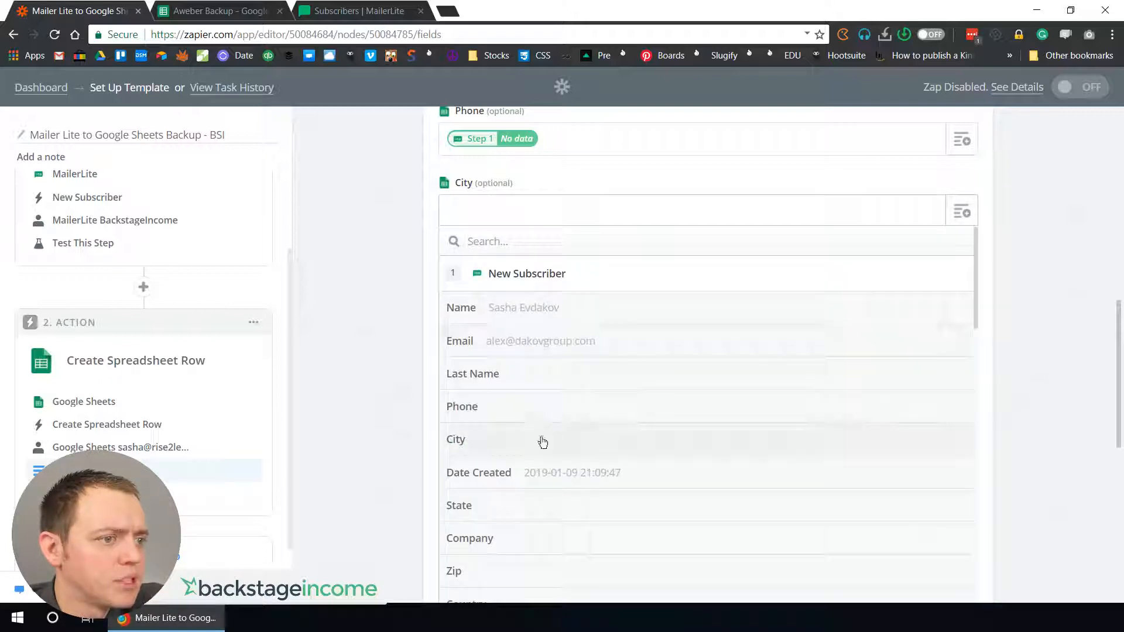
pyautogui.click(525, 439)
# Step: Clear the mapping in the Phone field and map the New Subscriber Phone value to it again
pyautogui.scroll(1, 539, 292)
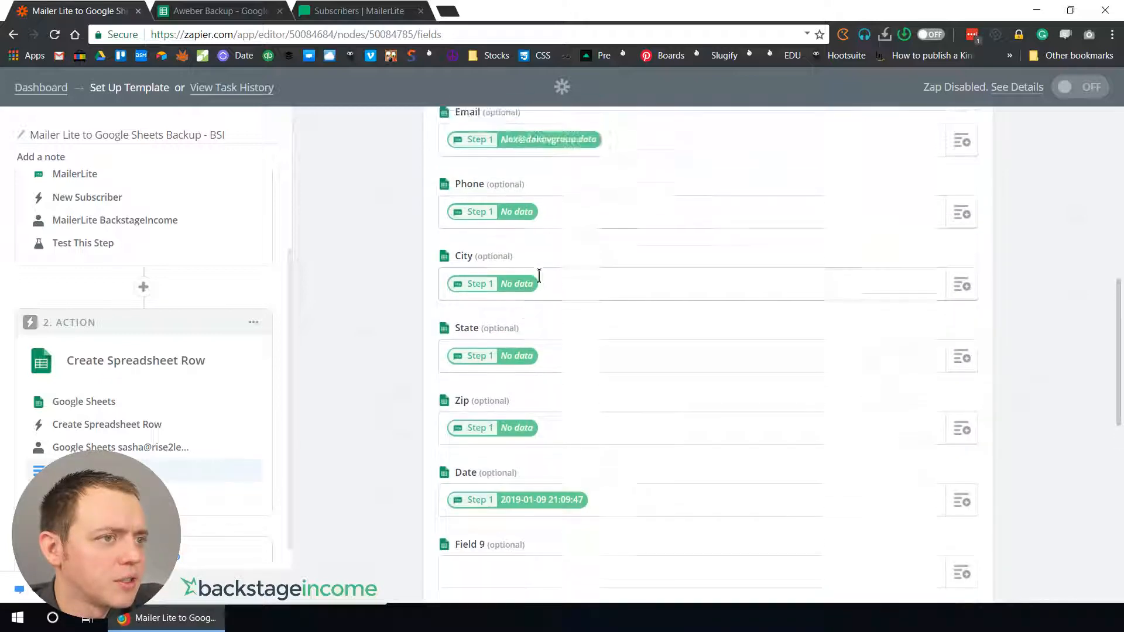
pyautogui.click(553, 210)
pyautogui.press('BackSpace')
pyautogui.click(962, 213)
pyautogui.click(603, 415)
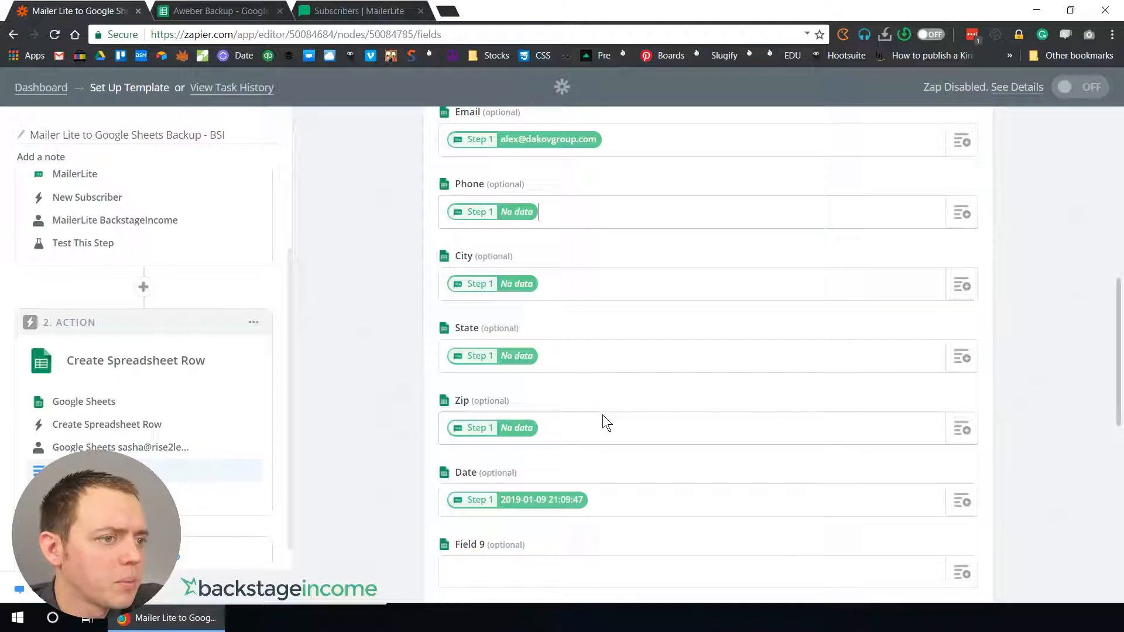
# Step: Look through all New Subscriber values available for Field 9, close the list without choosing one, and review the remaining unmapped fields
pyautogui.scroll(-3, 583, 462)
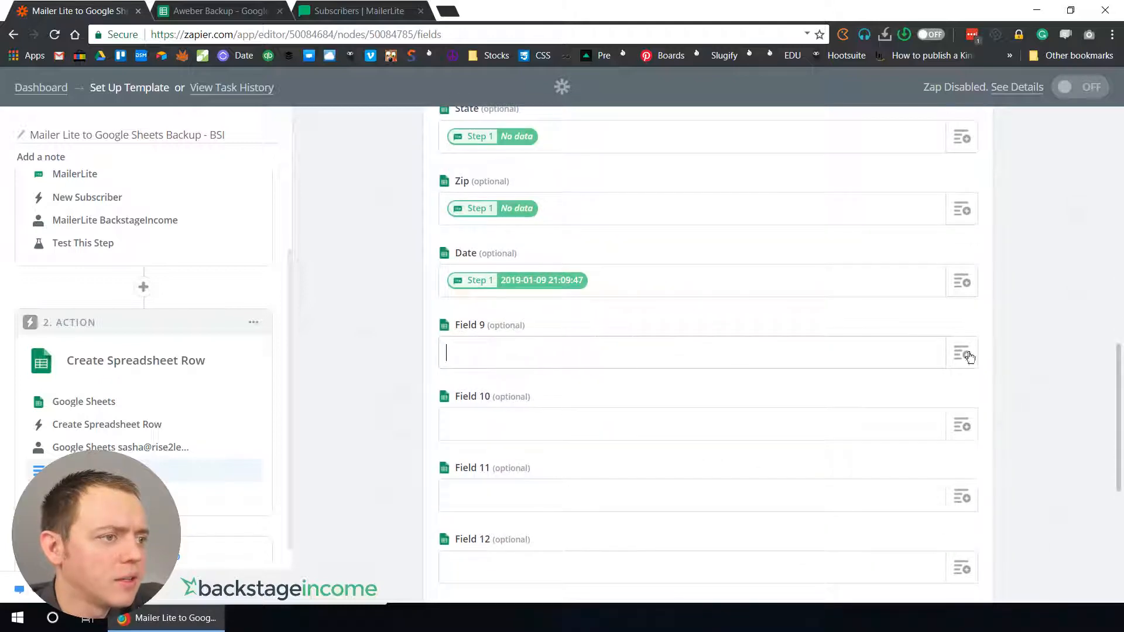
pyautogui.click(955, 362)
pyautogui.scroll(-5, 723, 436)
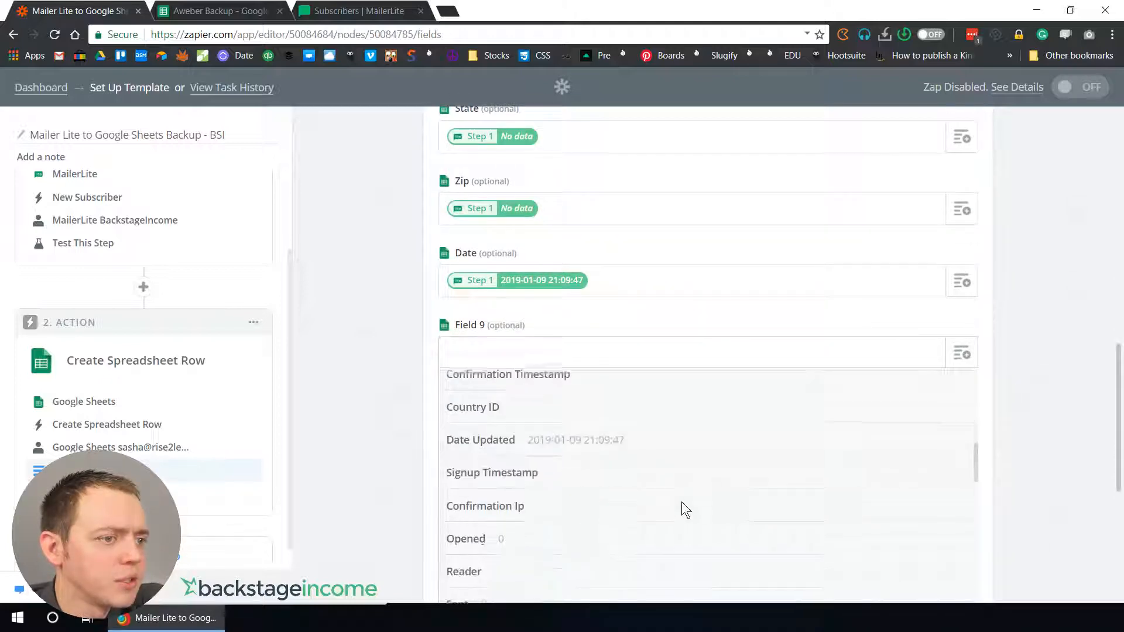
pyautogui.scroll(-4, 673, 516)
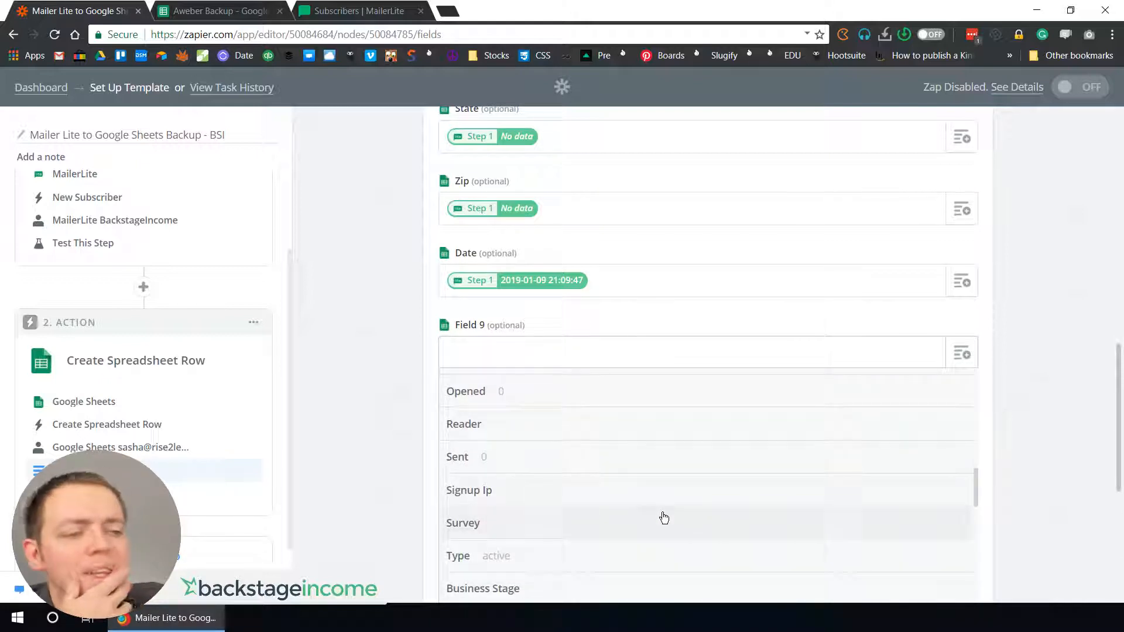
pyautogui.scroll(-7, 612, 470)
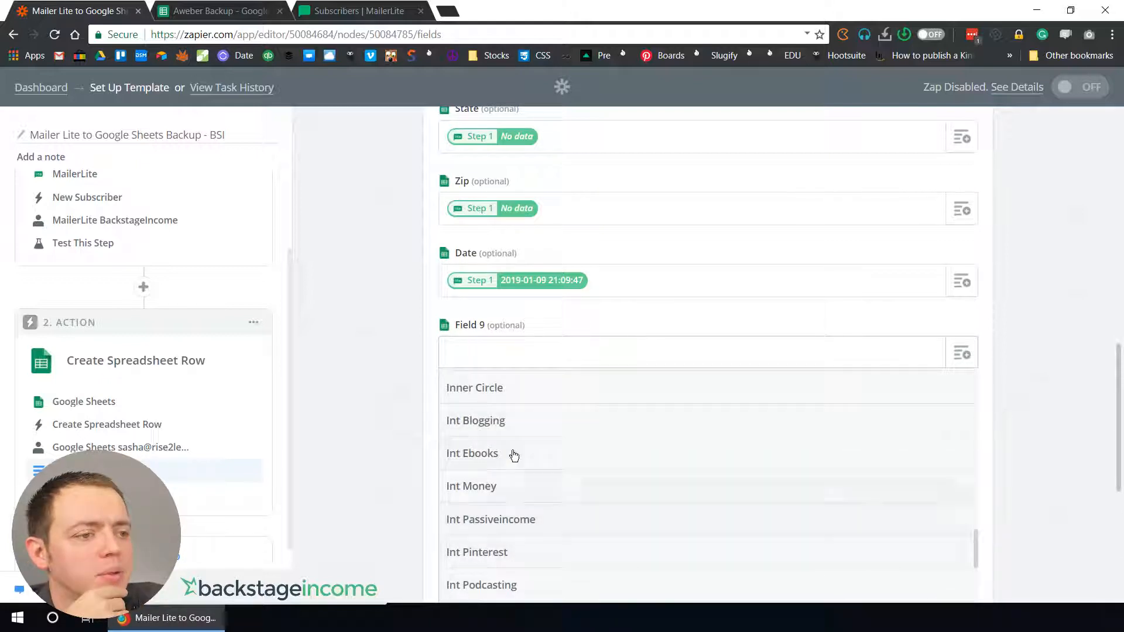
pyautogui.scroll(-3, 513, 479)
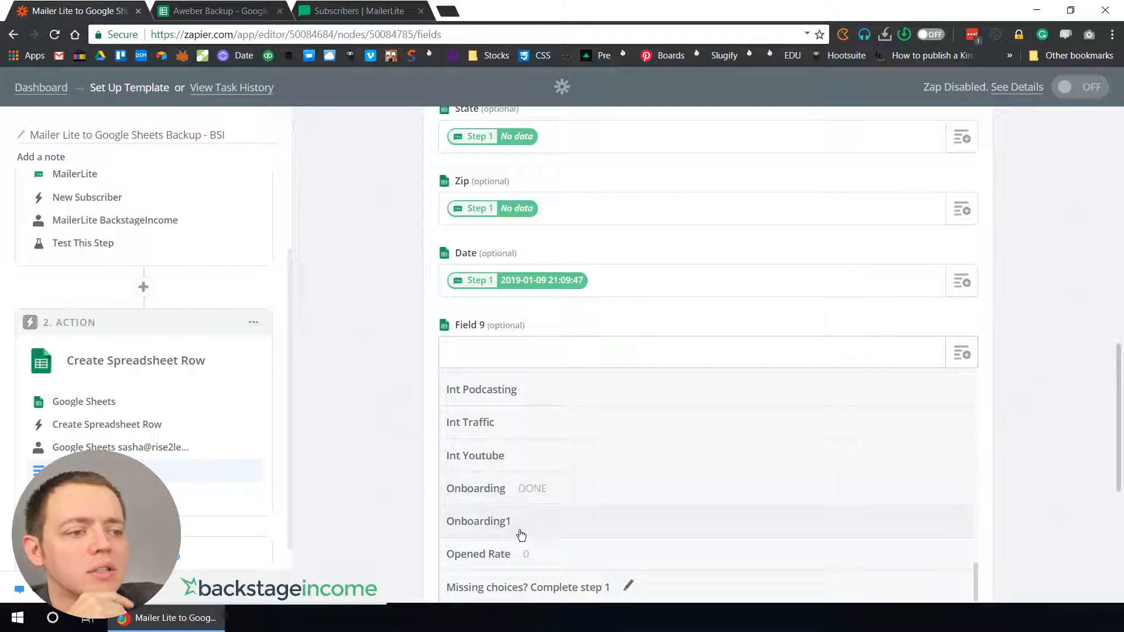
pyautogui.click(357, 431)
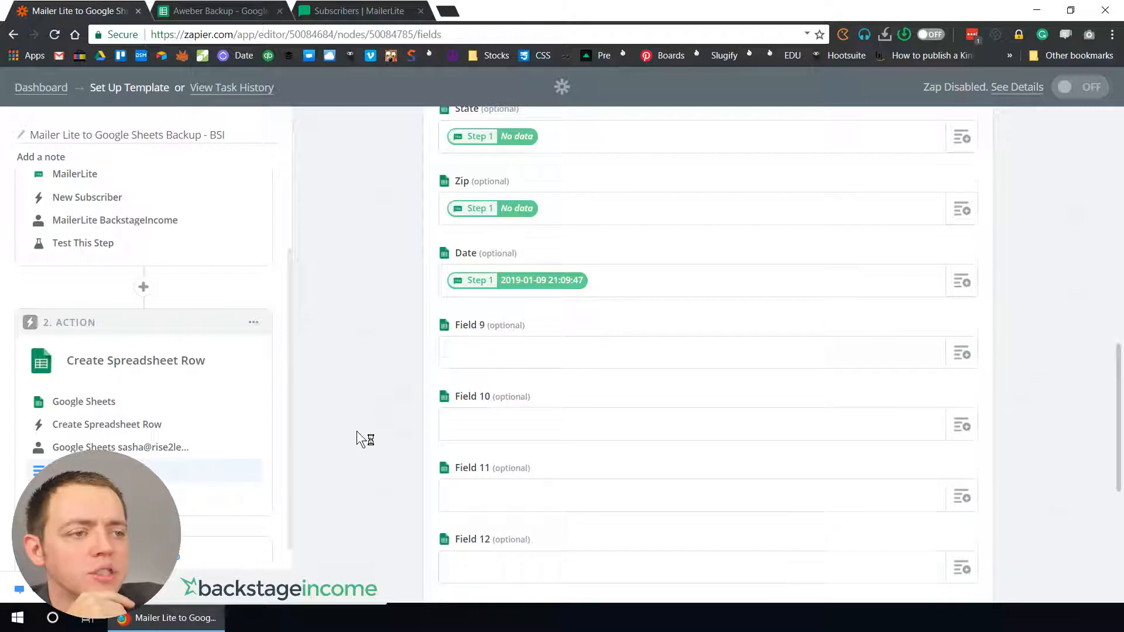
pyautogui.scroll(-4, 520, 381)
pyautogui.scroll(-1, 509, 410)
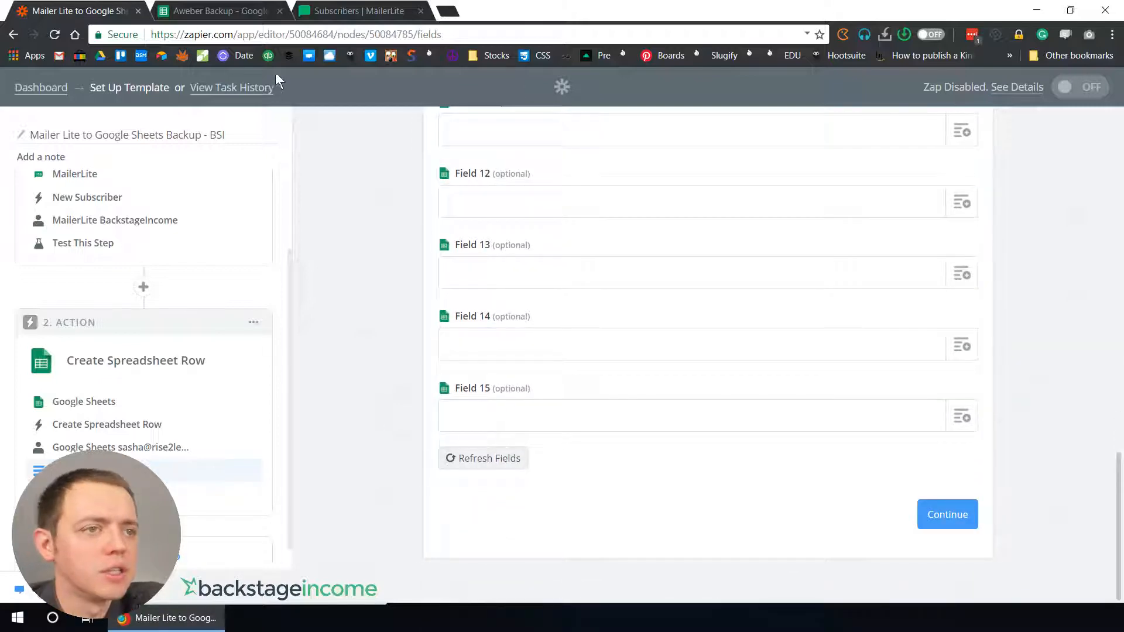
# Step: Move the MailerLite subscriber fields page into its own browser window and return to the Field 9 to Field 15 headers in the Aweber Backup spreadsheet
pyautogui.click(365, 13)
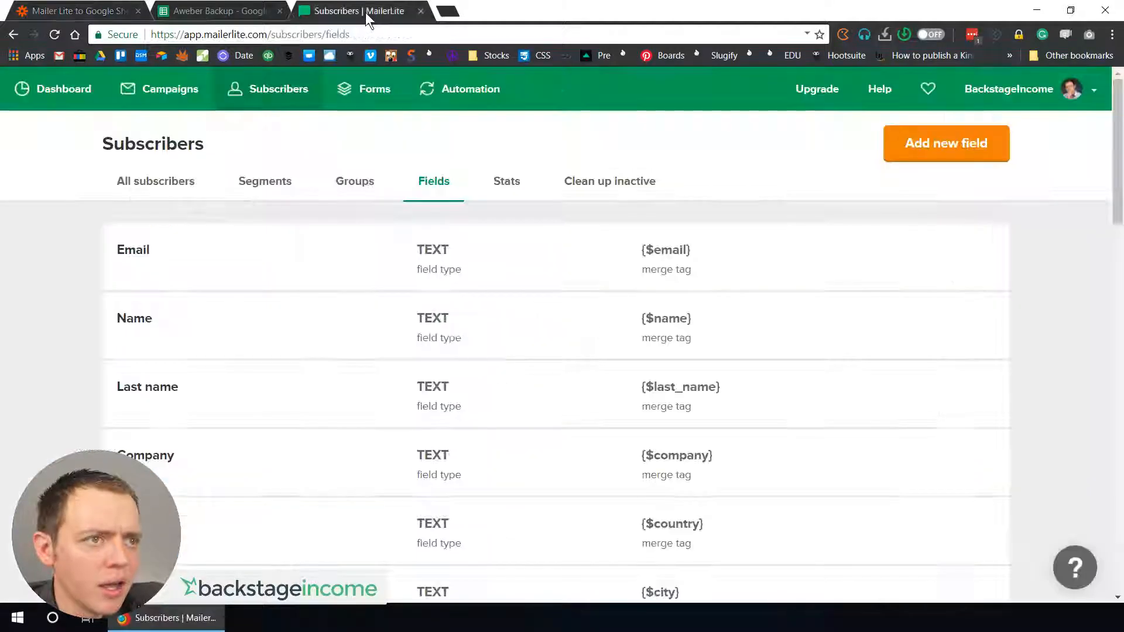
pyautogui.moveTo(366, 12)
pyautogui.mouseDown()
pyautogui.moveTo(421, 31)
pyautogui.moveTo(597, 0)
pyautogui.mouseUp()
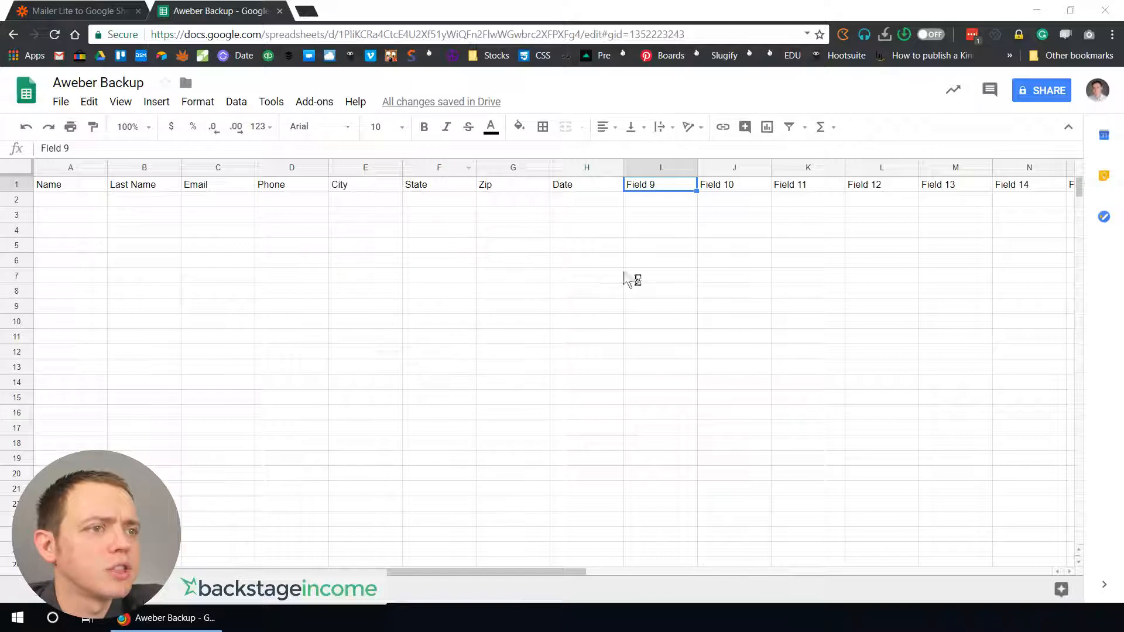
pyautogui.click(632, 289)
pyautogui.moveTo(530, 575); pyautogui.dragTo(671, 569)
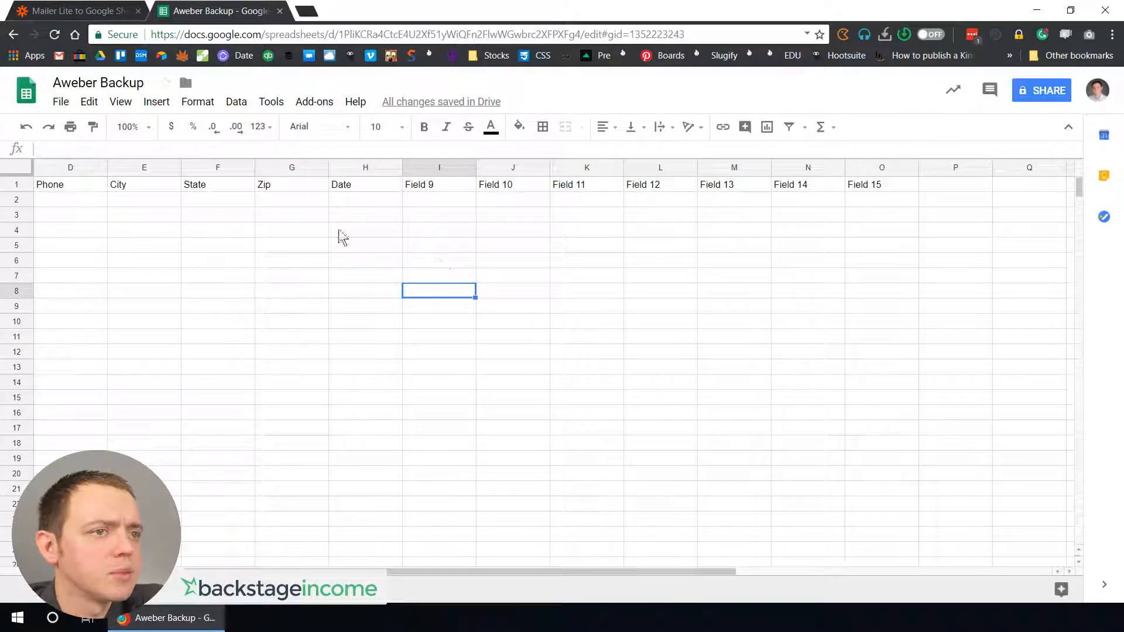
# Step: Look through the New Subscriber values available for Field 14 in the Zap and return to the Field 9 header in the spreadsheet
pyautogui.click(433, 186)
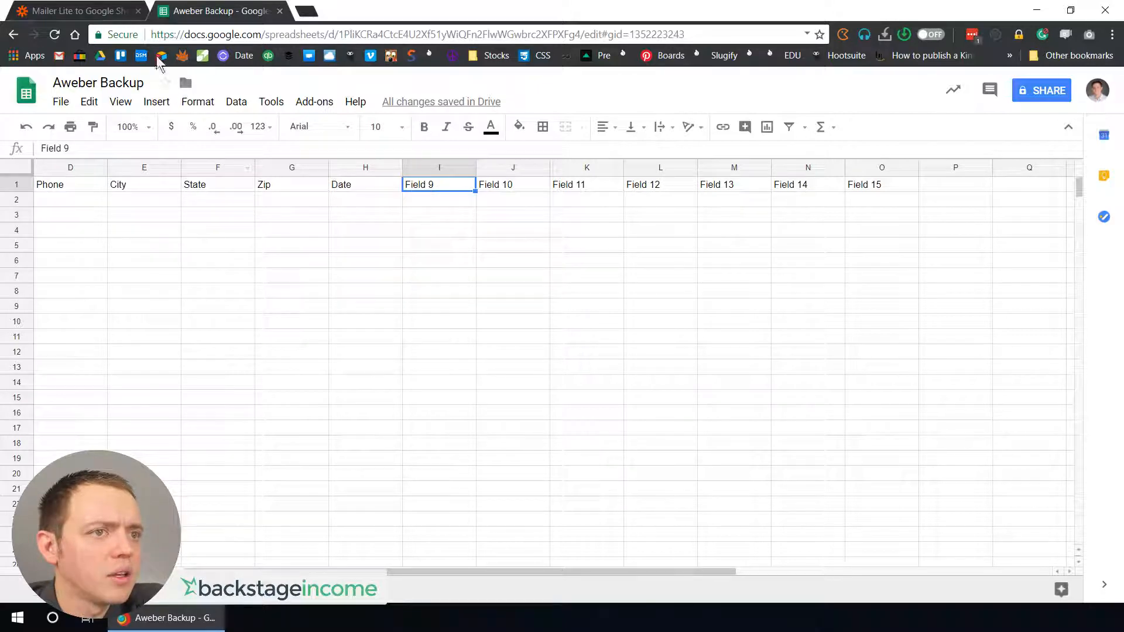
pyautogui.click(89, 15)
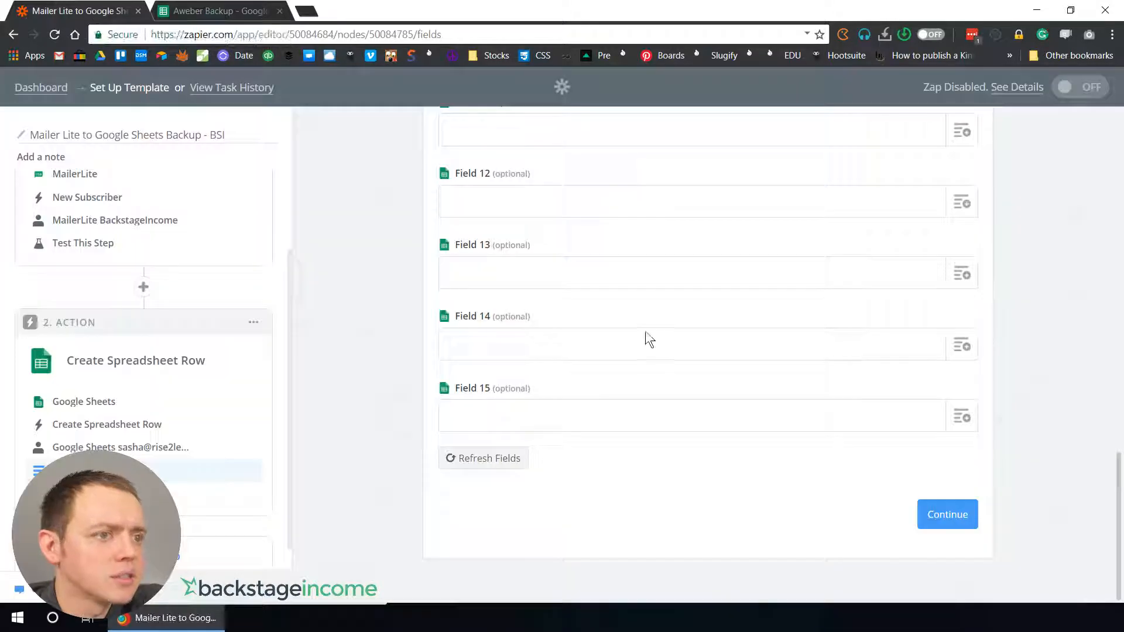
pyautogui.click(964, 347)
pyautogui.scroll(-8, 648, 462)
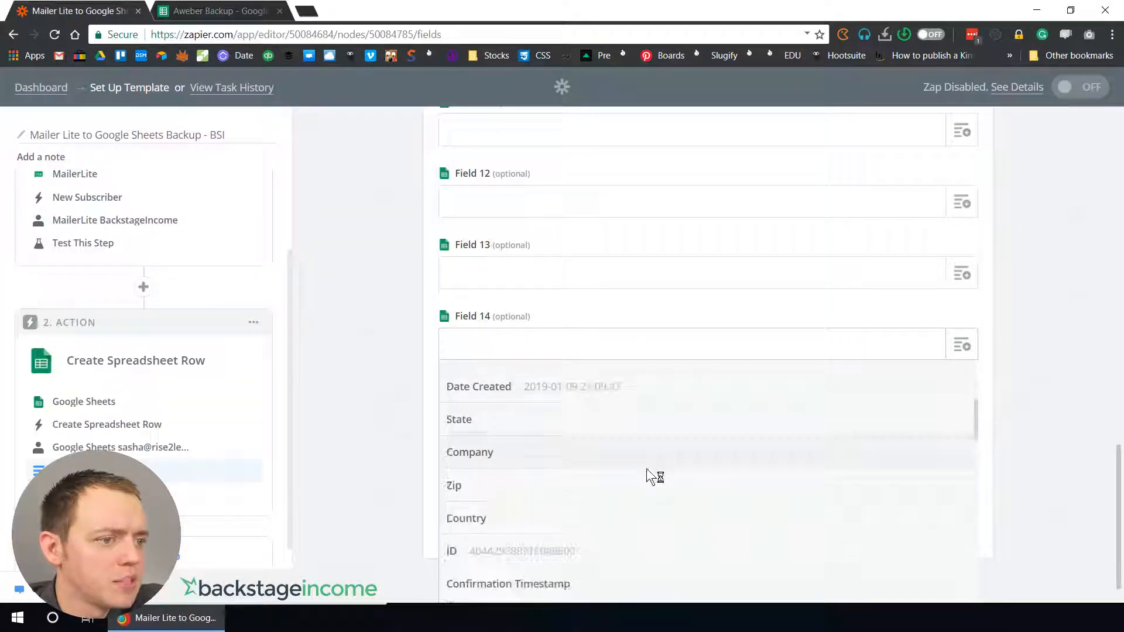
pyautogui.scroll(-1, 649, 476)
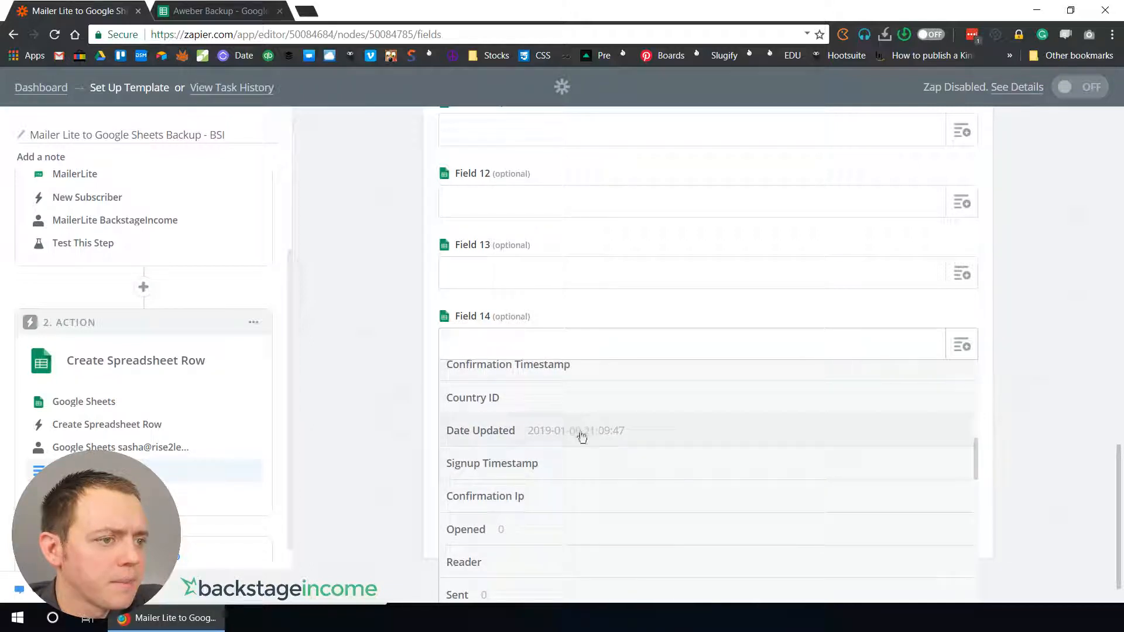
pyautogui.scroll(-2, 575, 503)
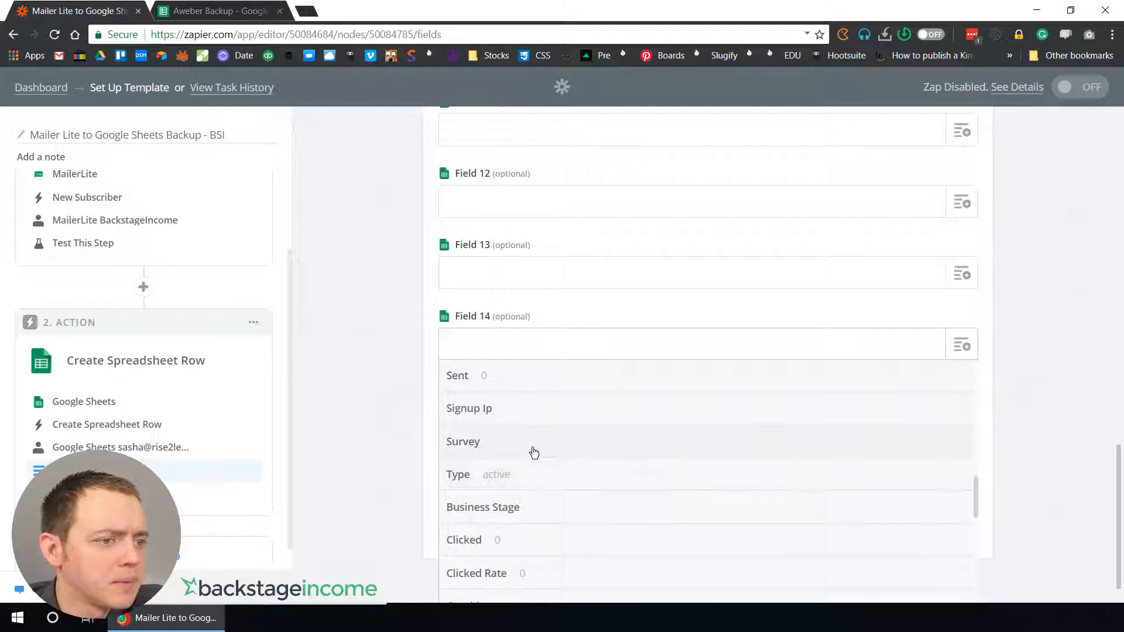
pyautogui.scroll(-3, 539, 477)
pyautogui.scroll(-2, 538, 472)
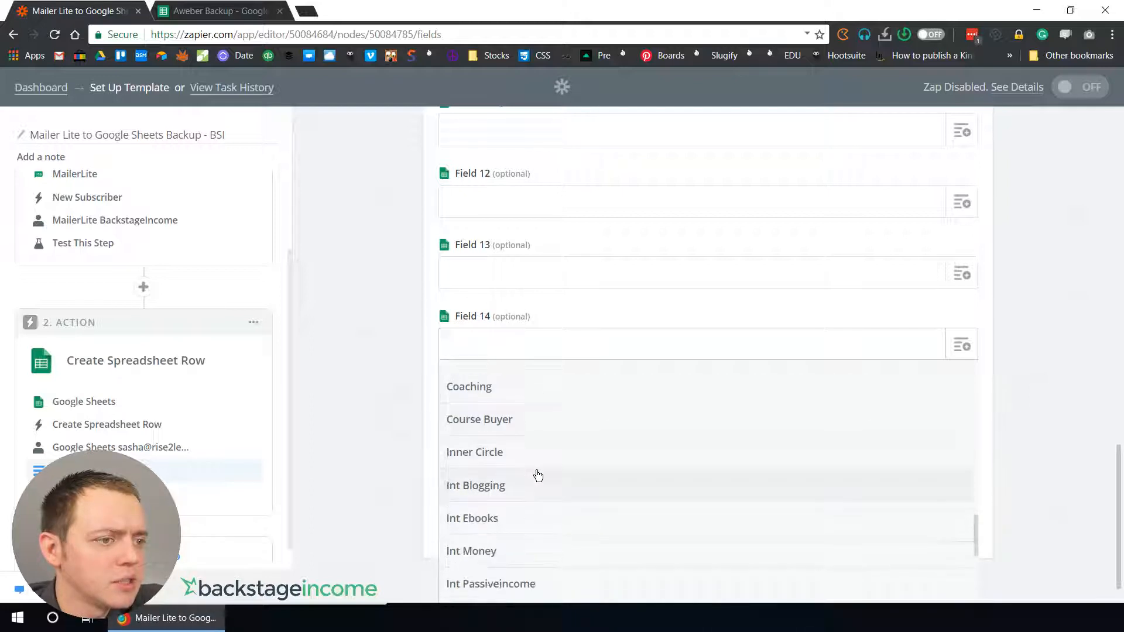
pyautogui.scroll(-3, 540, 481)
pyautogui.scroll(-3, 539, 487)
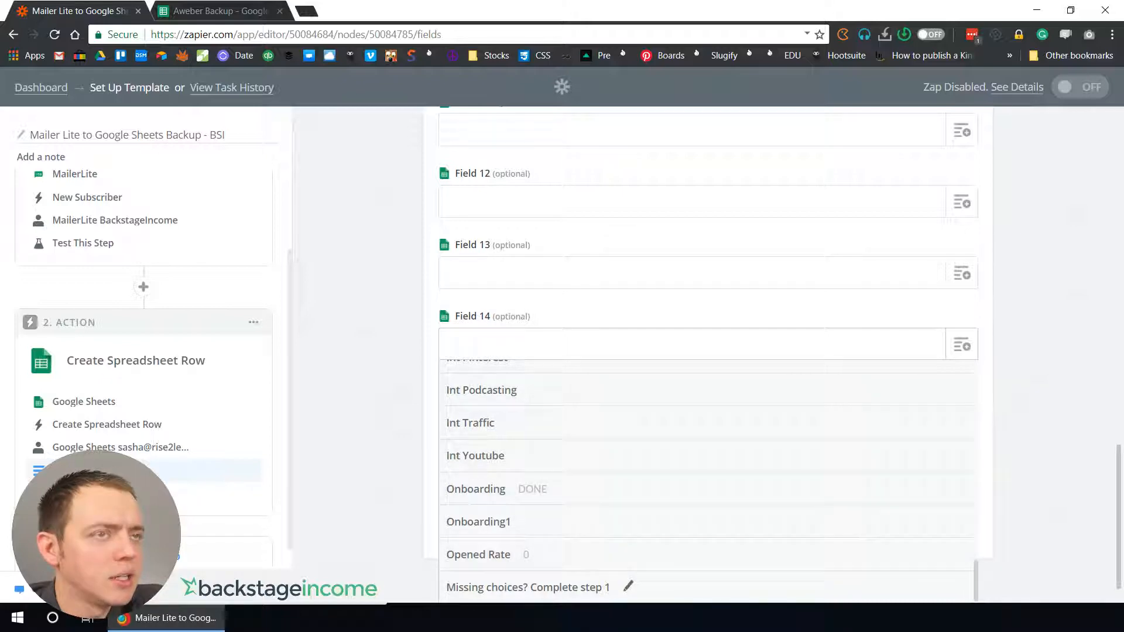
pyautogui.click(171, 17)
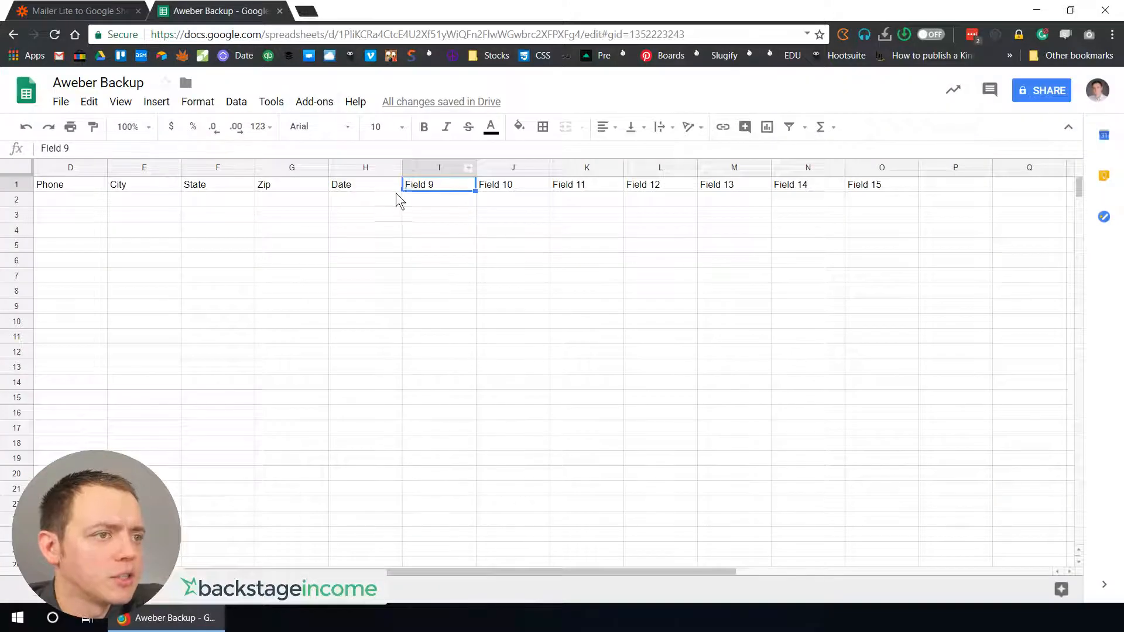
pyautogui.click(395, 212)
pyautogui.click(430, 188)
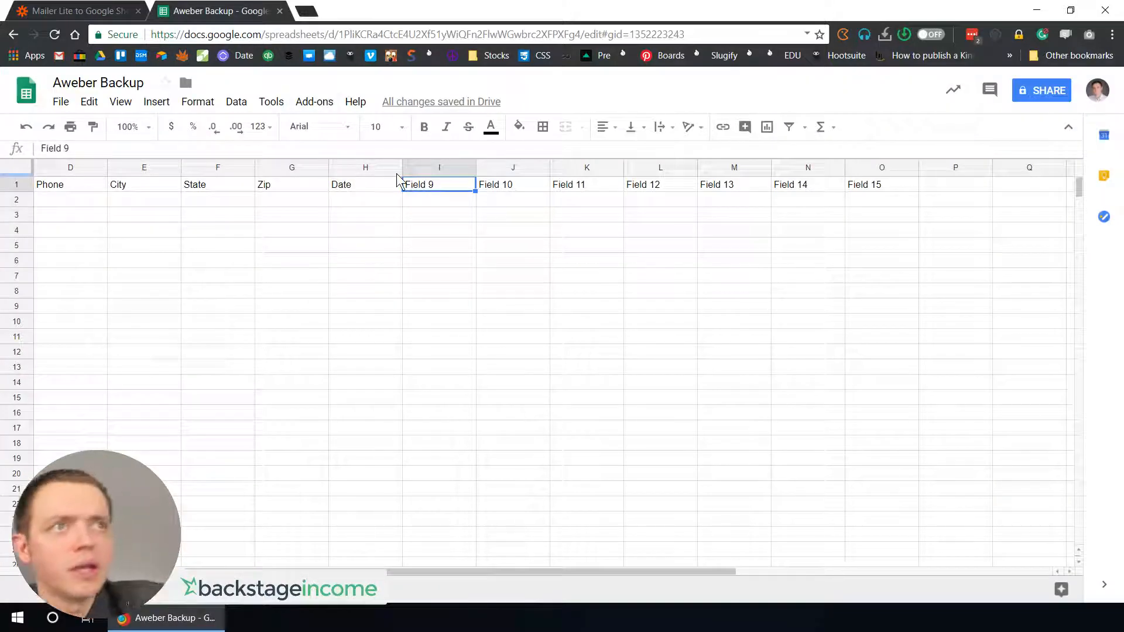
pyautogui.write('Onboard')
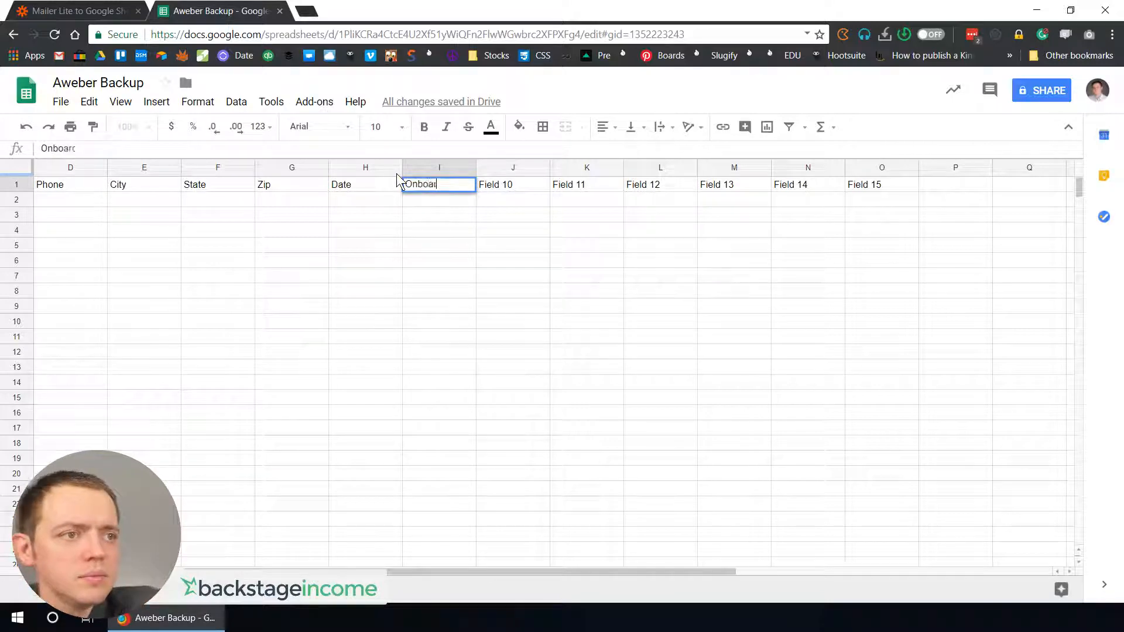
pyautogui.press('BackSpace')
pyautogui.press('BackSpace')
pyautogui.press('BackSpace')
pyautogui.press('BackSpace')
pyautogui.press('BackSpace')
pyautogui.press('BackSpace')
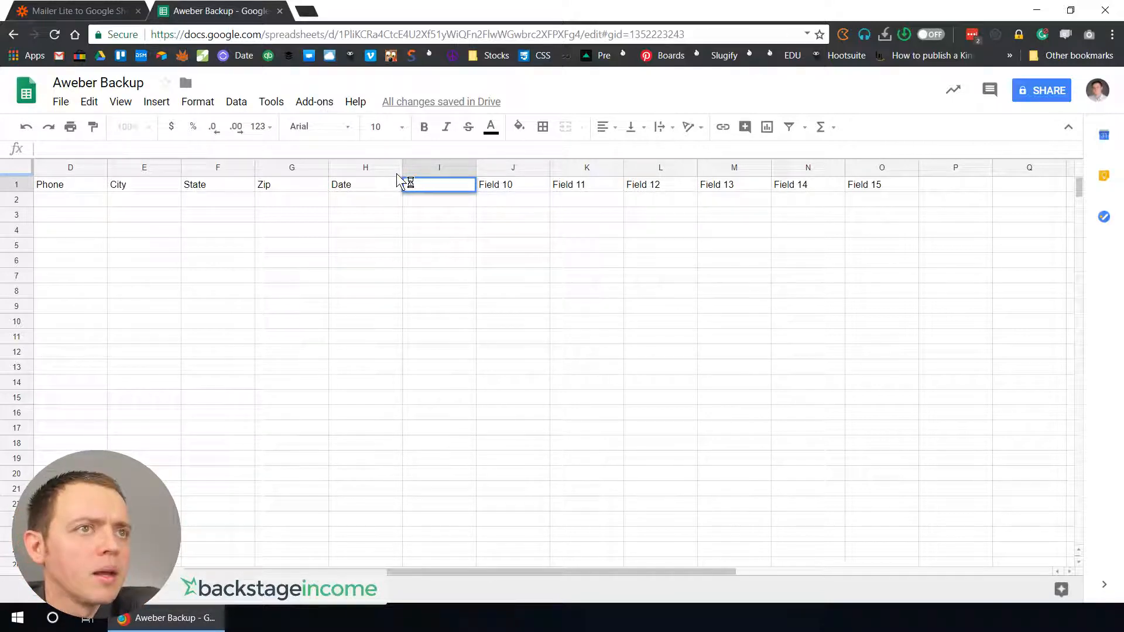
# Step: Rename the Field 9 and Field 10 headers in row 1 as int_youtube and int_ebooks
pyautogui.write('int')
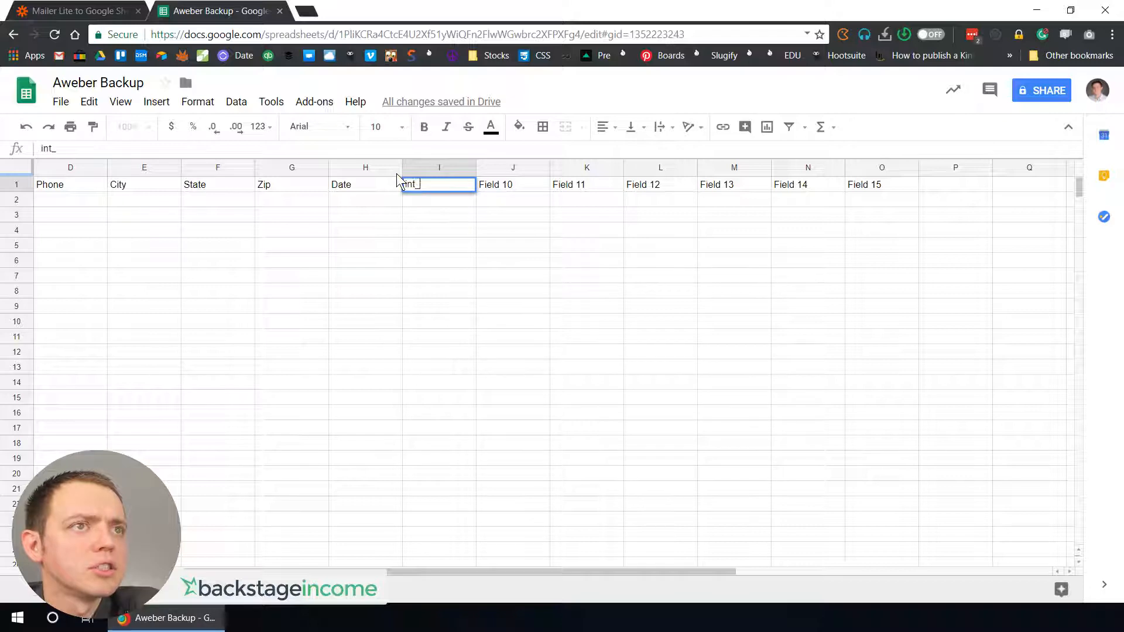
pyautogui.write('_youtube')
pyautogui.press('Tab')
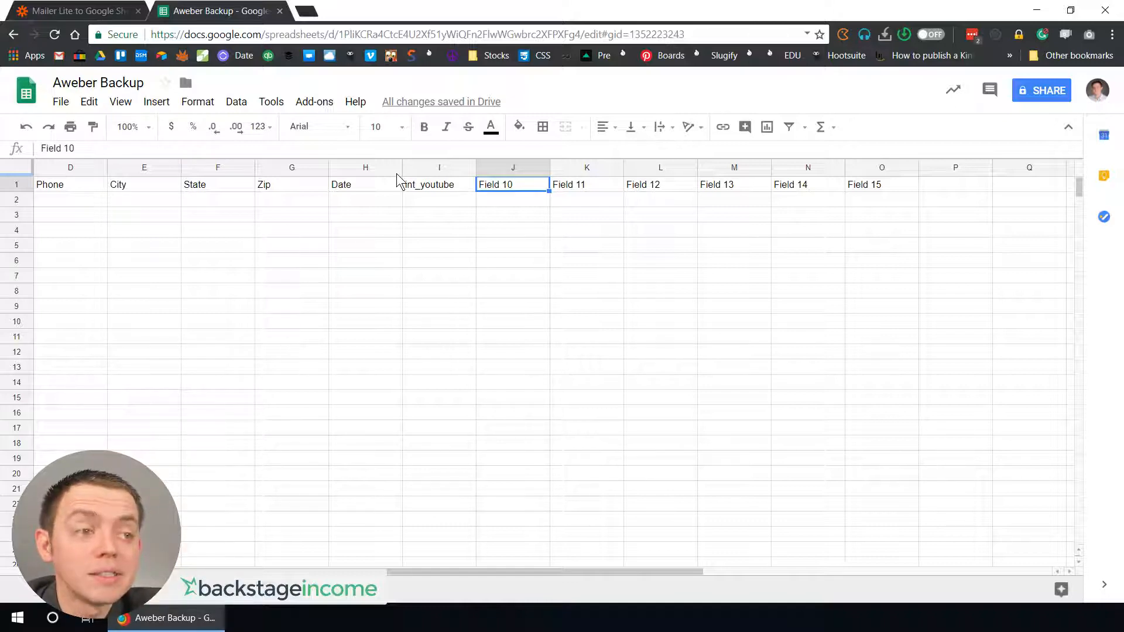
pyautogui.write('int')
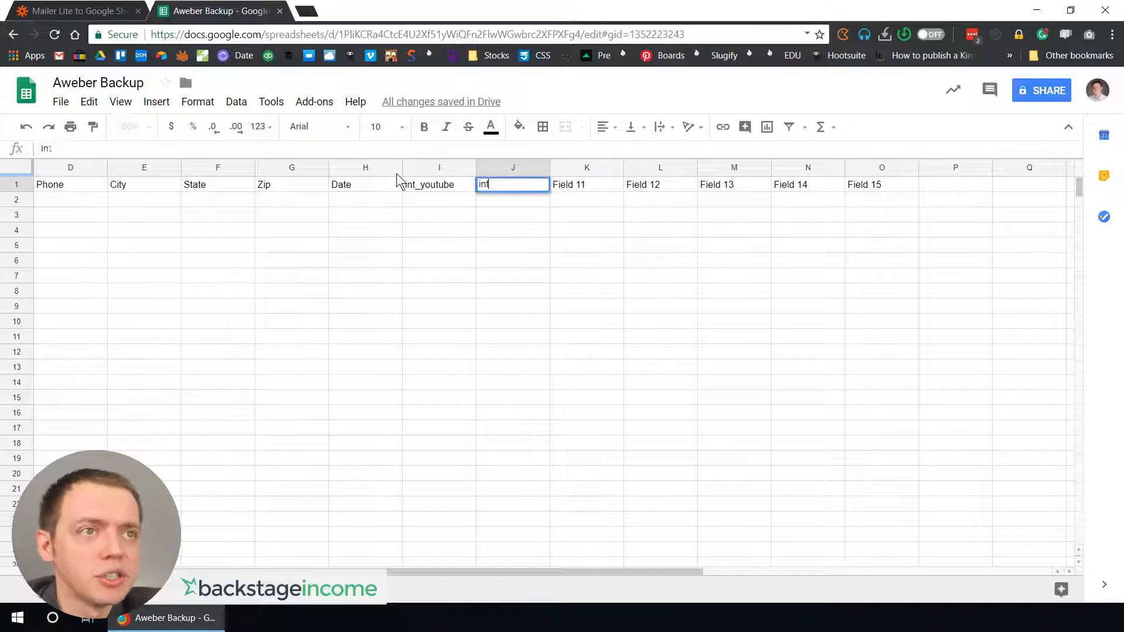
pyautogui.write('_ebooks')
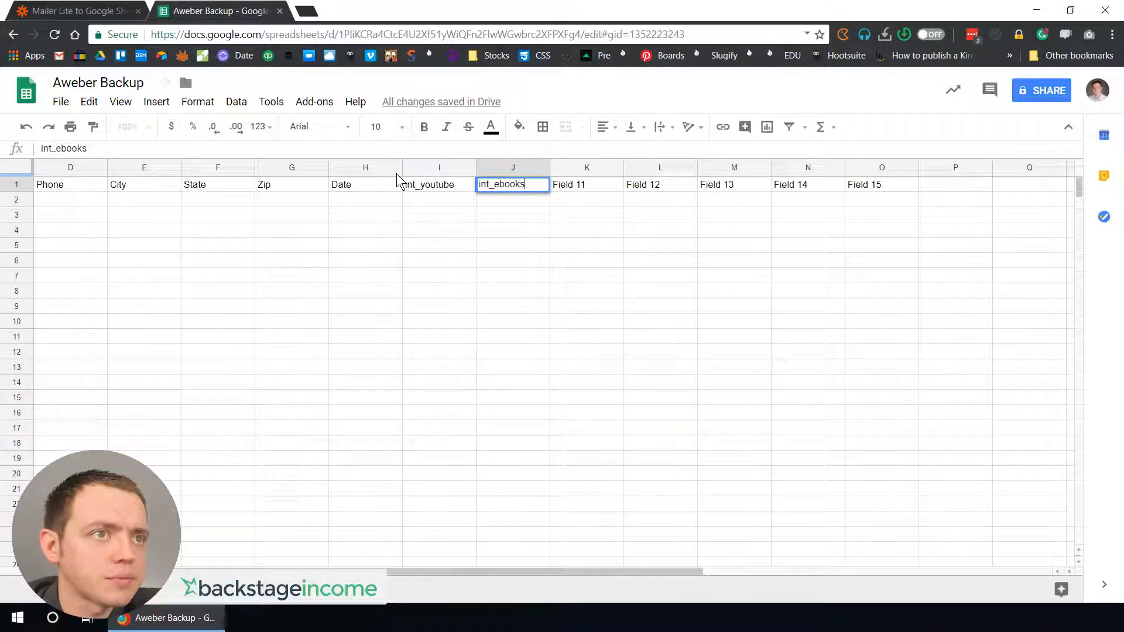
pyautogui.press('Tab')
# Step: Rename the Field 11 and Field 12 headers in row 1 as int_blogging and int_money
pyautogui.write('int')
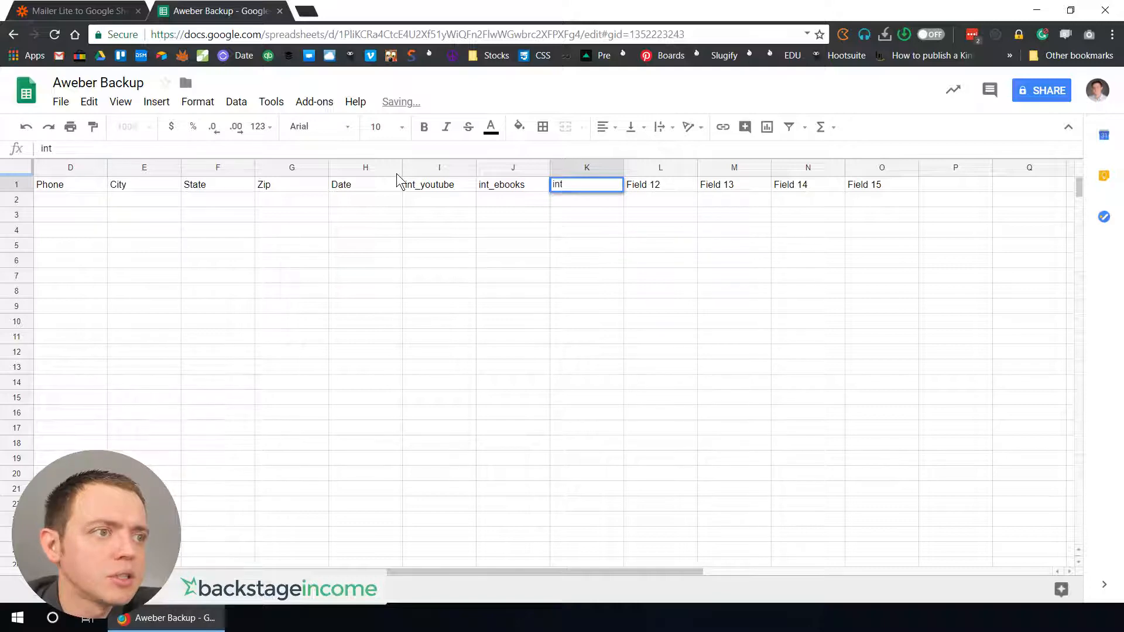
pyautogui.write('_blogging')
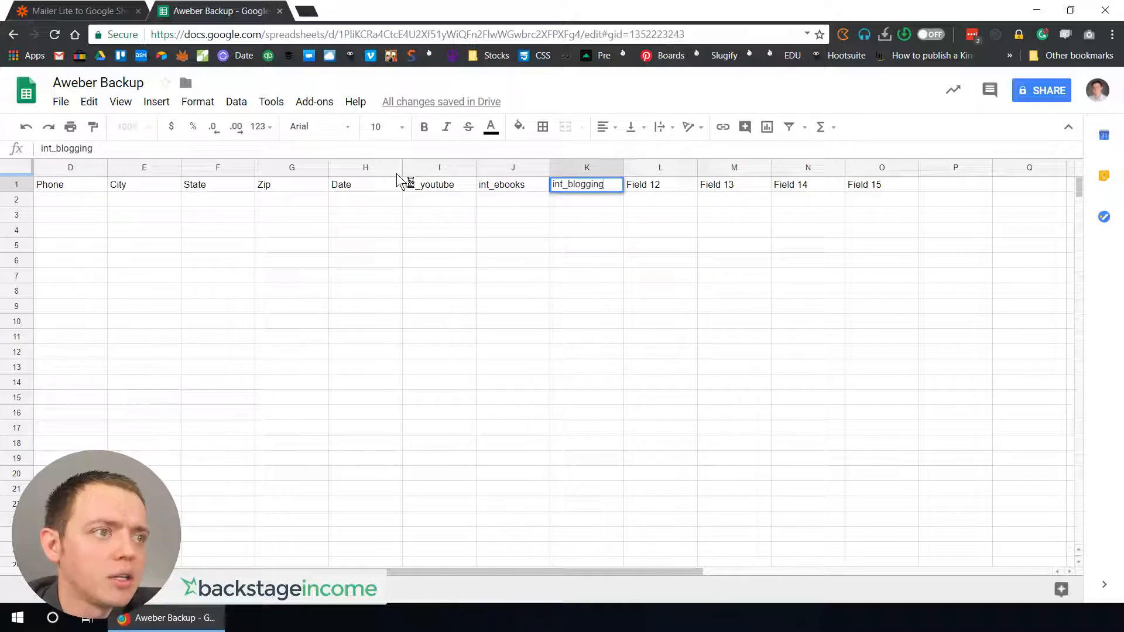
pyautogui.press('Tab')
pyautogui.write('int_money')
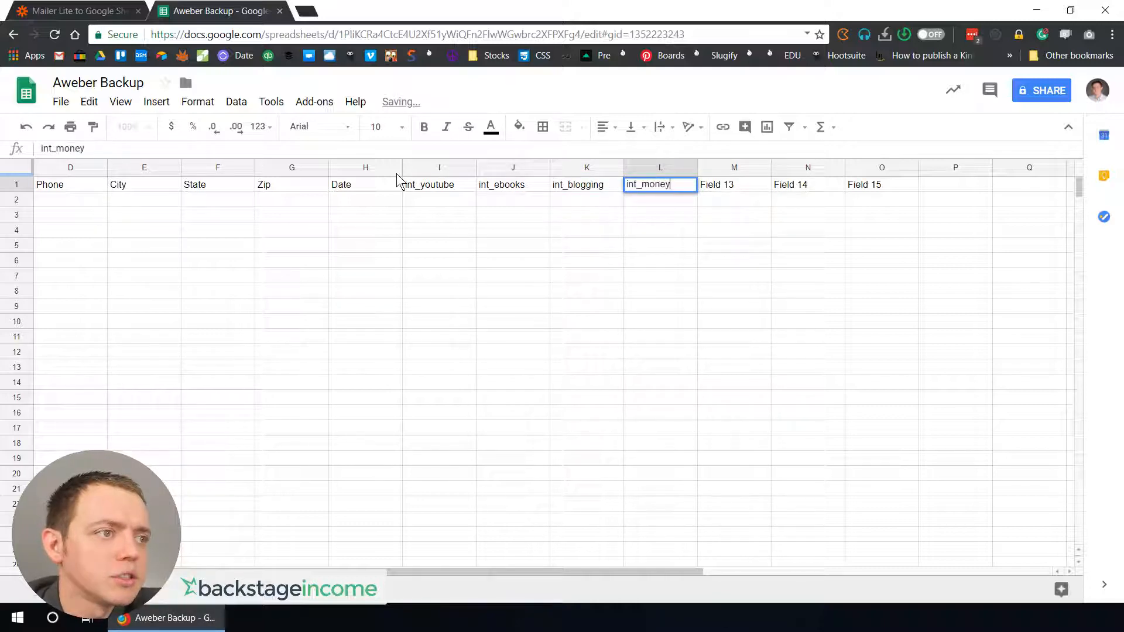
pyautogui.press('Tab')
# Step: Rename the Field 13 and Field 14 headers in row 1 as int_traffic and int_pinterest
pyautogui.write('int_')
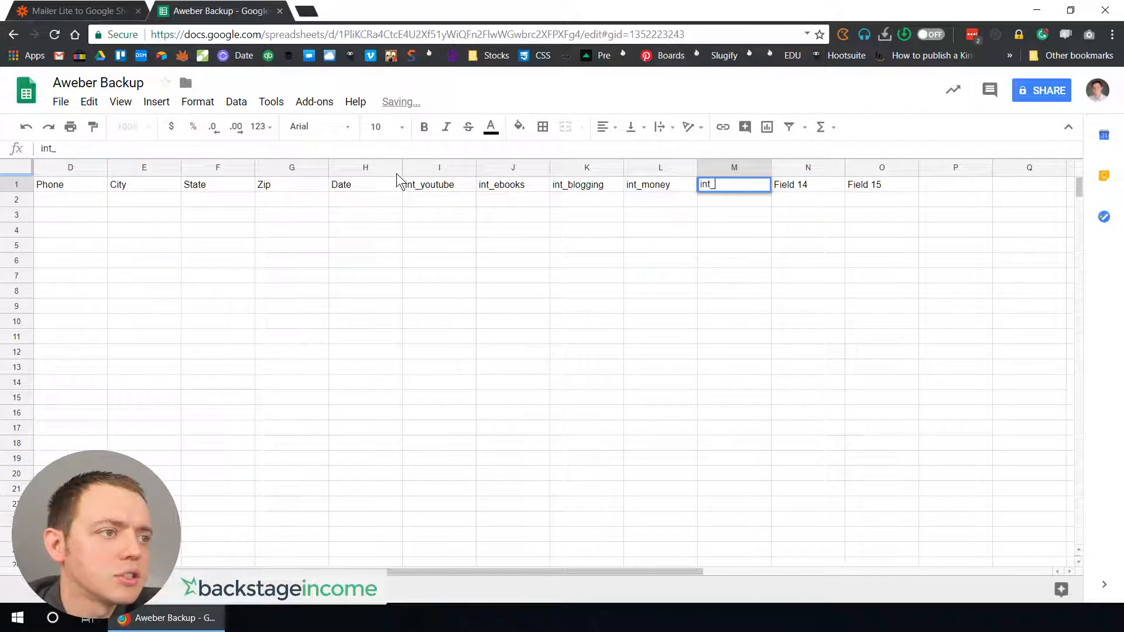
pyautogui.write('traffic')
pyautogui.press('Tab')
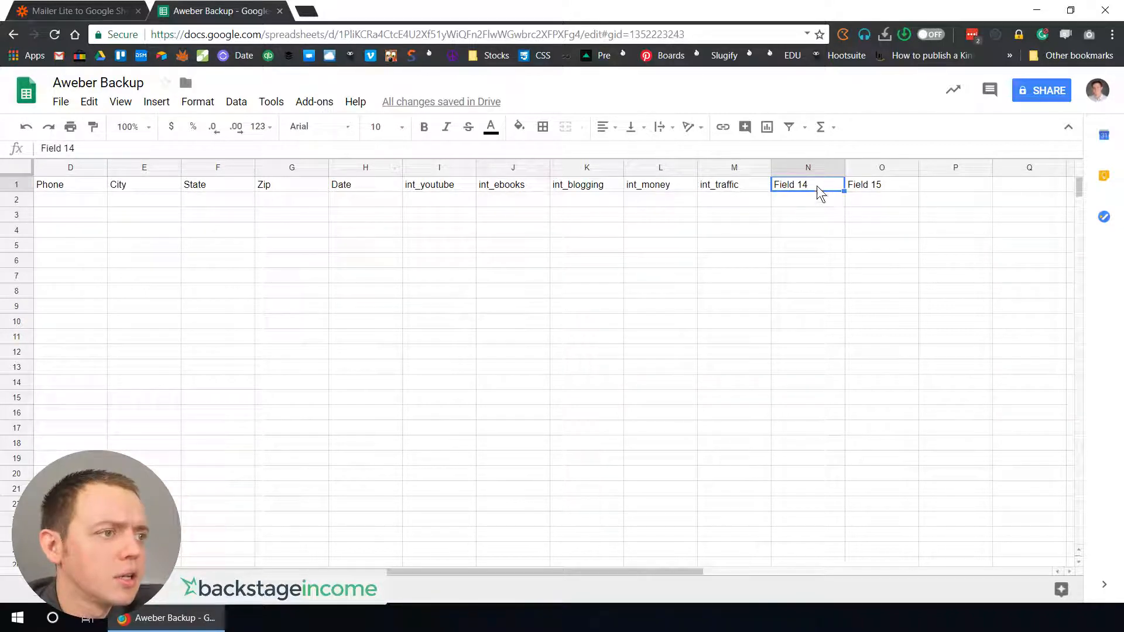
pyautogui.write('int_')
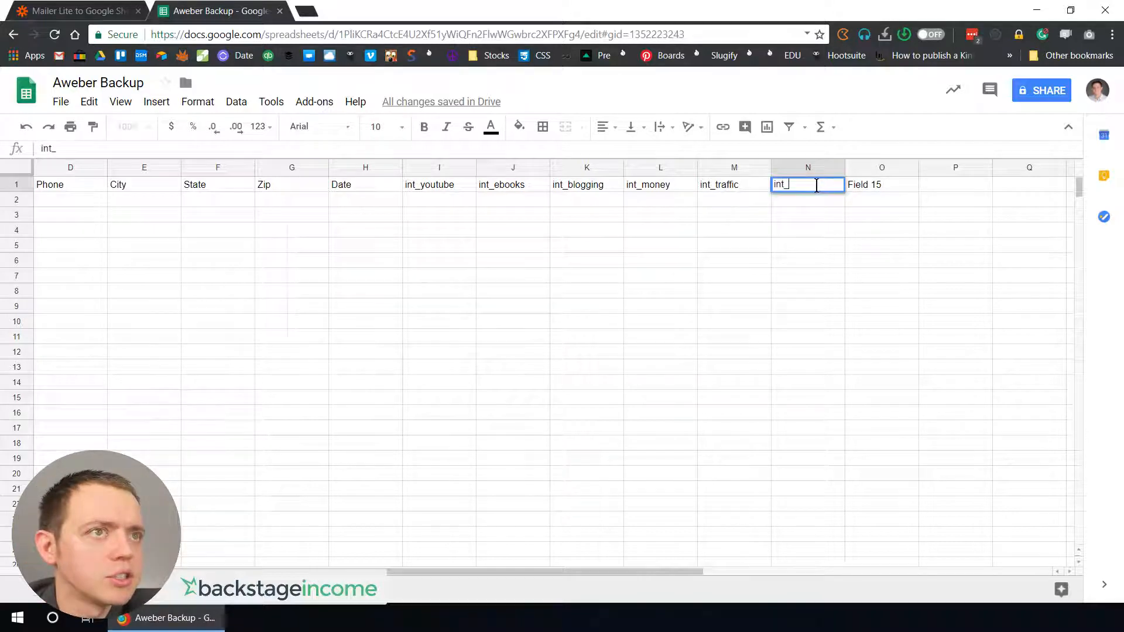
pyautogui.write('pinterest')
pyautogui.press('Tab')
# Step: Rename the Field 15 header as int_podcasting and add the header business_stage in cell P1
pyautogui.write('int')
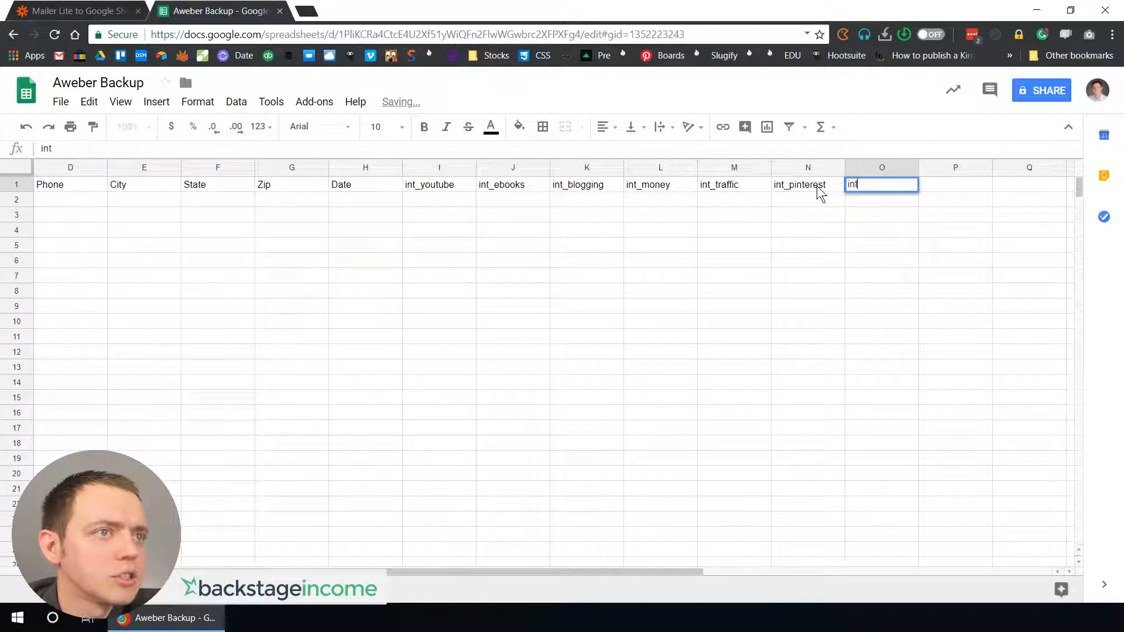
pyautogui.write('_podcasting')
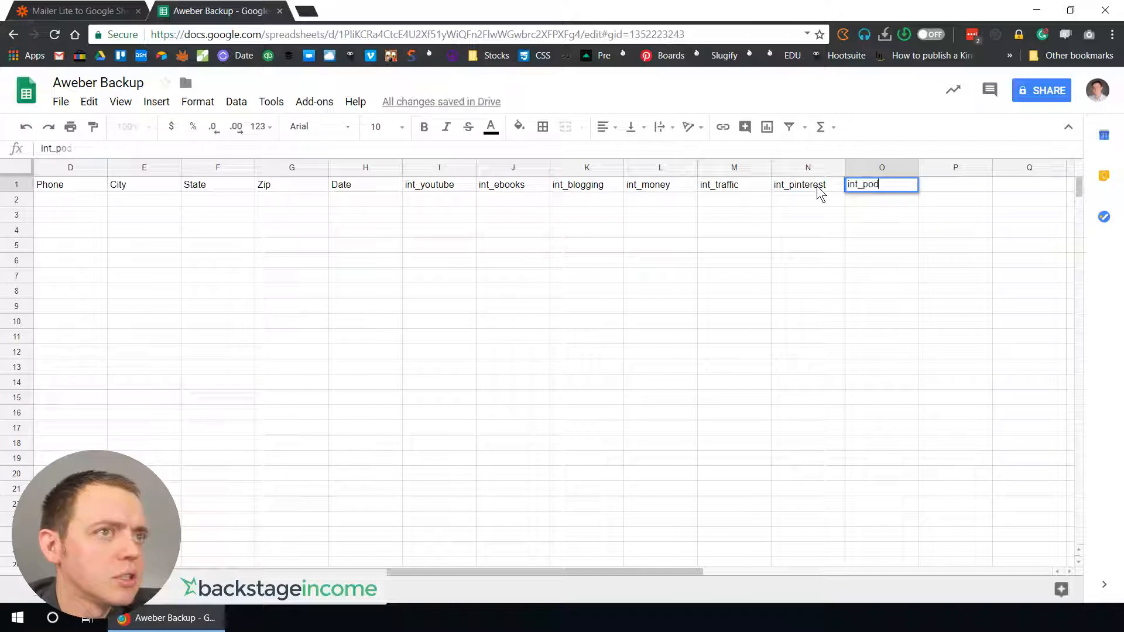
pyautogui.press('Tab')
pyautogui.write('business_stage')
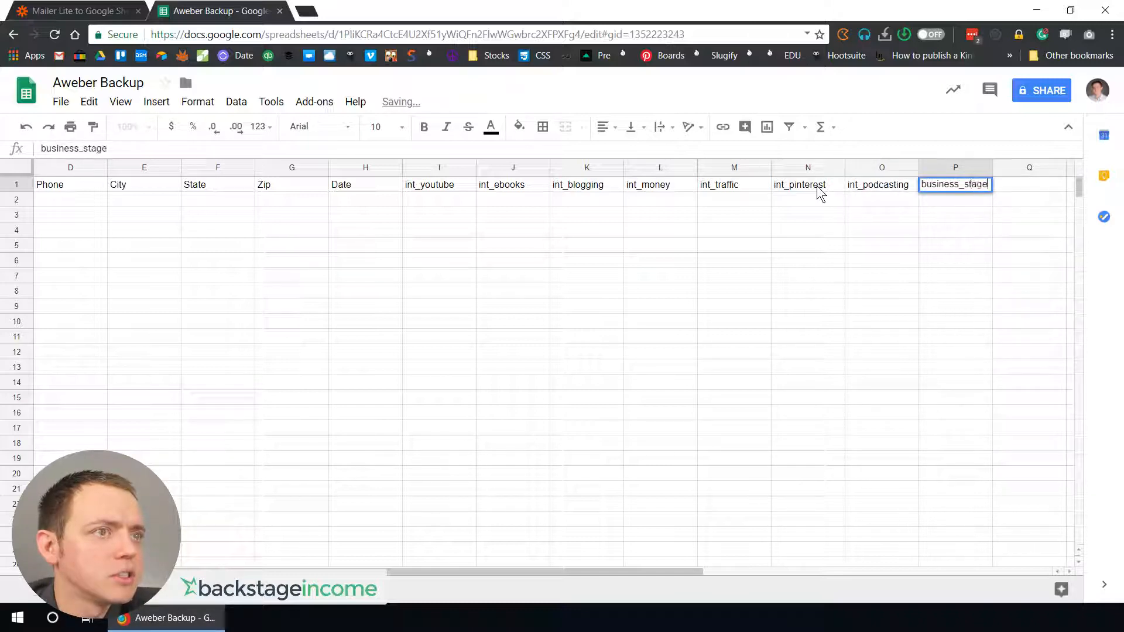
pyautogui.press('Tab')
# Step: Add the header int_passiveincome in cell Q1
pyautogui.write('int')
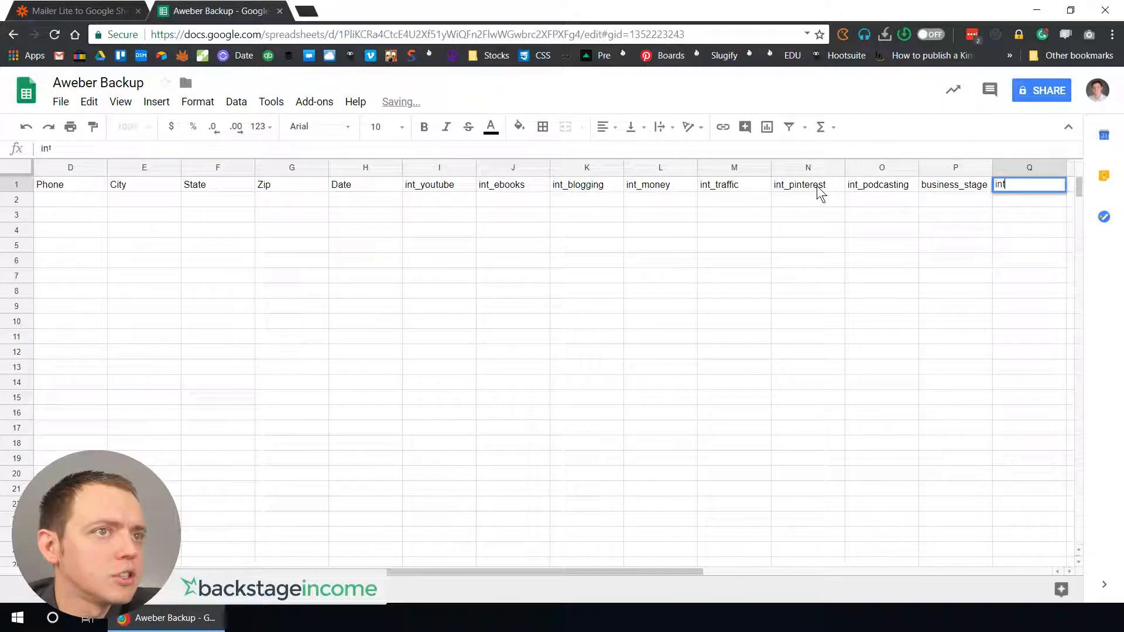
pyautogui.write('_passive')
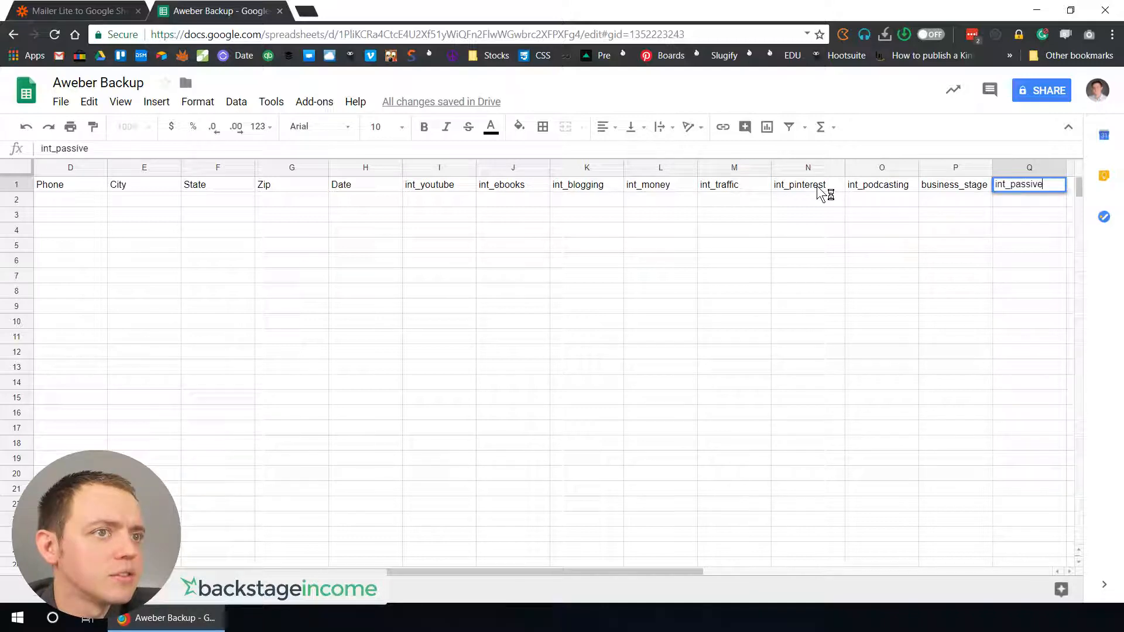
pyautogui.write('income')
pyautogui.press('Tab')
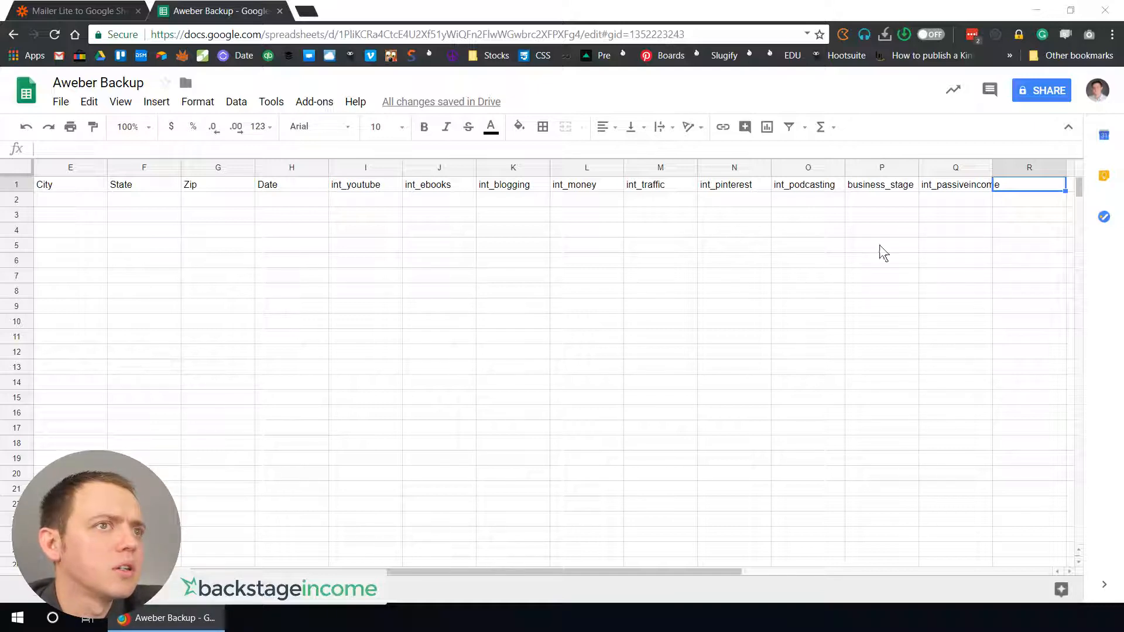
pyautogui.write('coac')
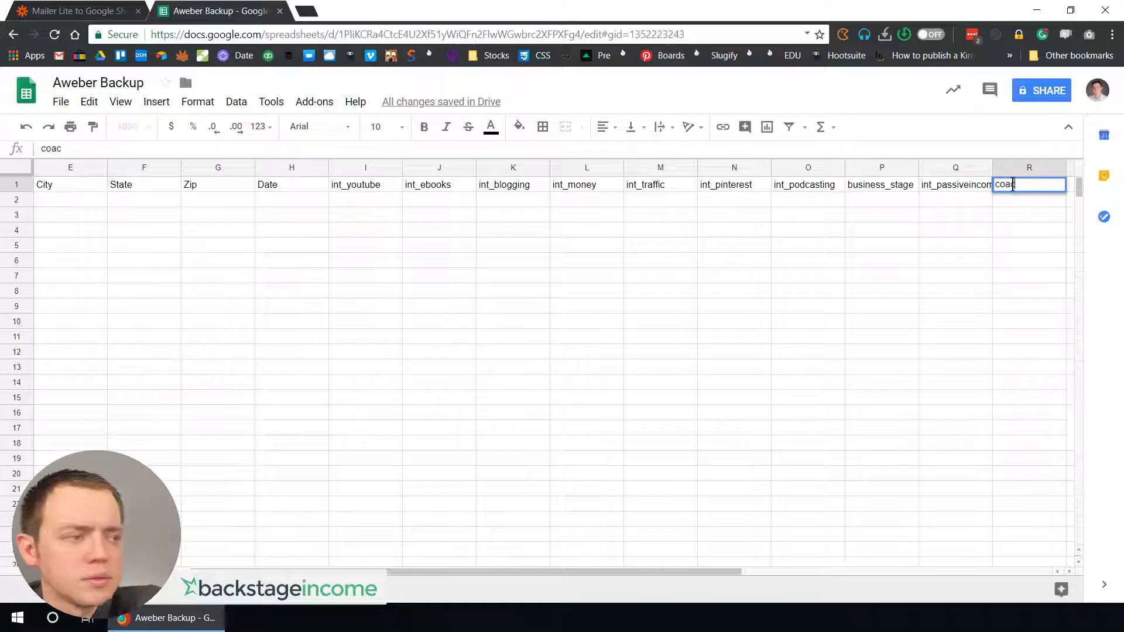
pyautogui.press('BackSpace')
pyautogui.press('BackSpace')
pyautogui.press('BackSpace')
pyautogui.press('BackSpace')
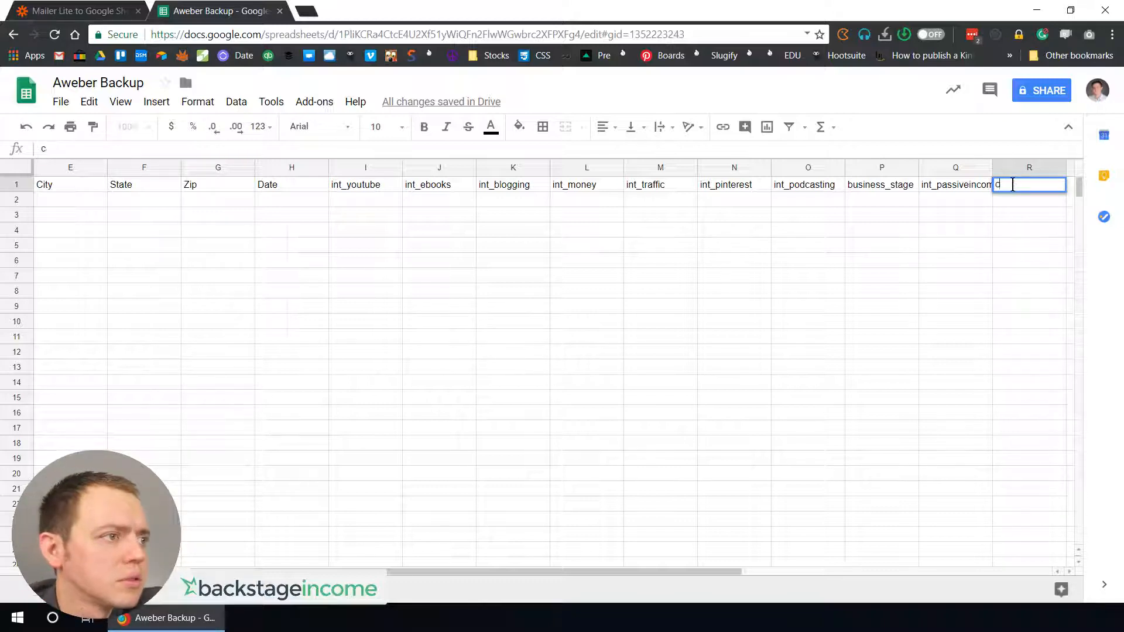
# Step: Add the headers Coaching in cell R1 and Inner_Circle in cell S1
pyautogui.write('Coaching')
pyautogui.press('Tab')
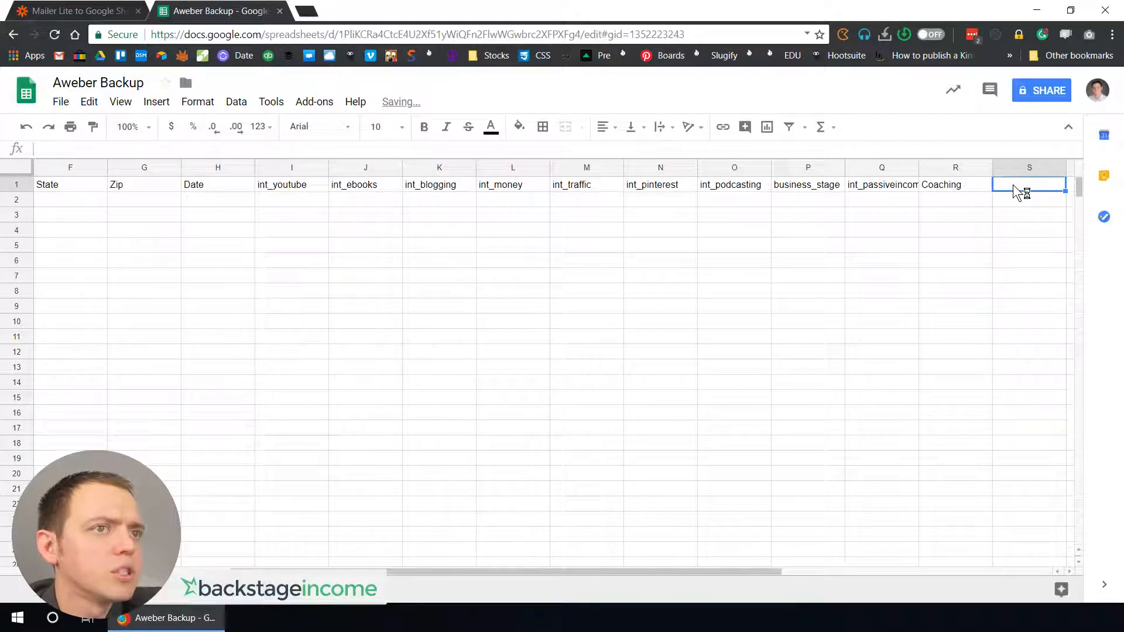
pyautogui.write('Inner_')
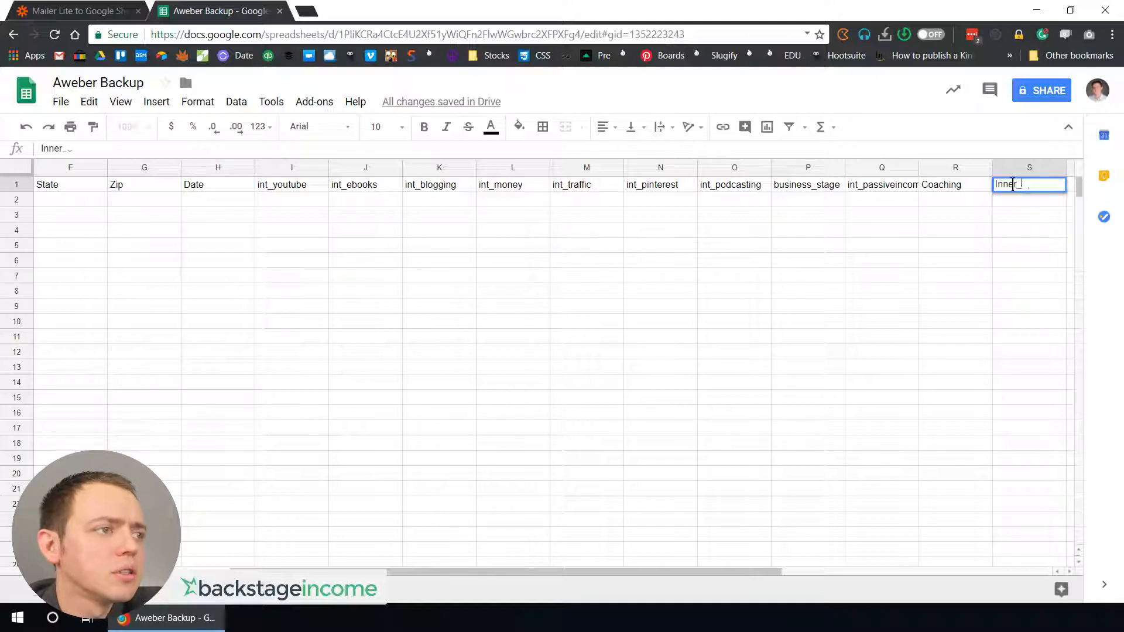
pyautogui.write('Circle')
pyautogui.press('Tab')
# Step: Add the headers Reader, Course_Buyer and Survey in cells T1, U1 and V1
pyautogui.write('Reader')
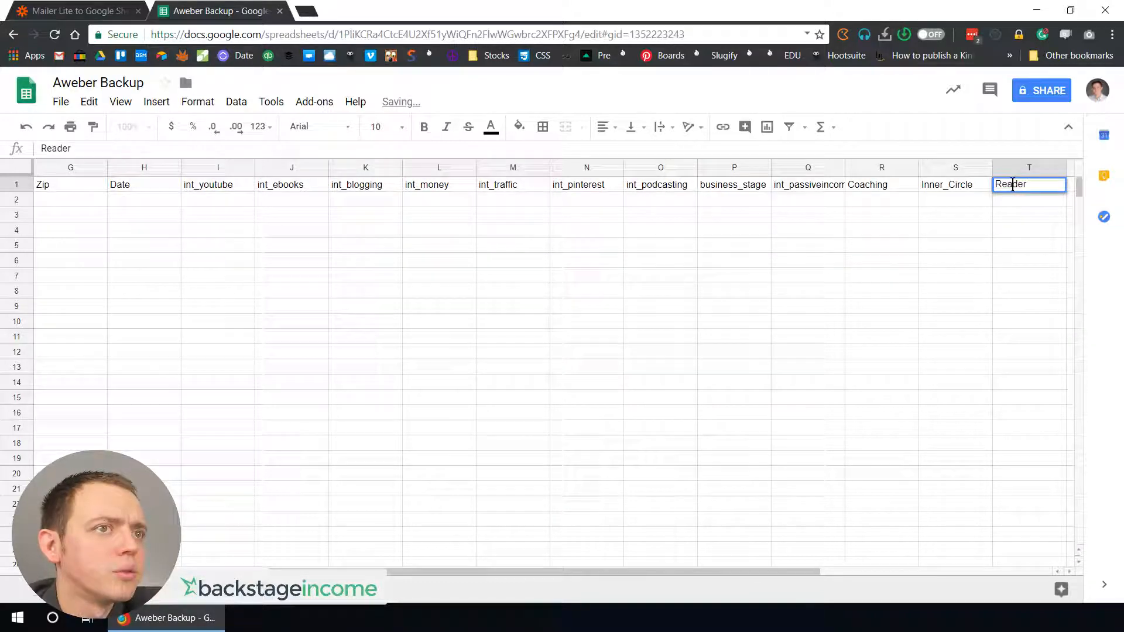
pyautogui.press('Tab')
pyautogui.write('Cours')
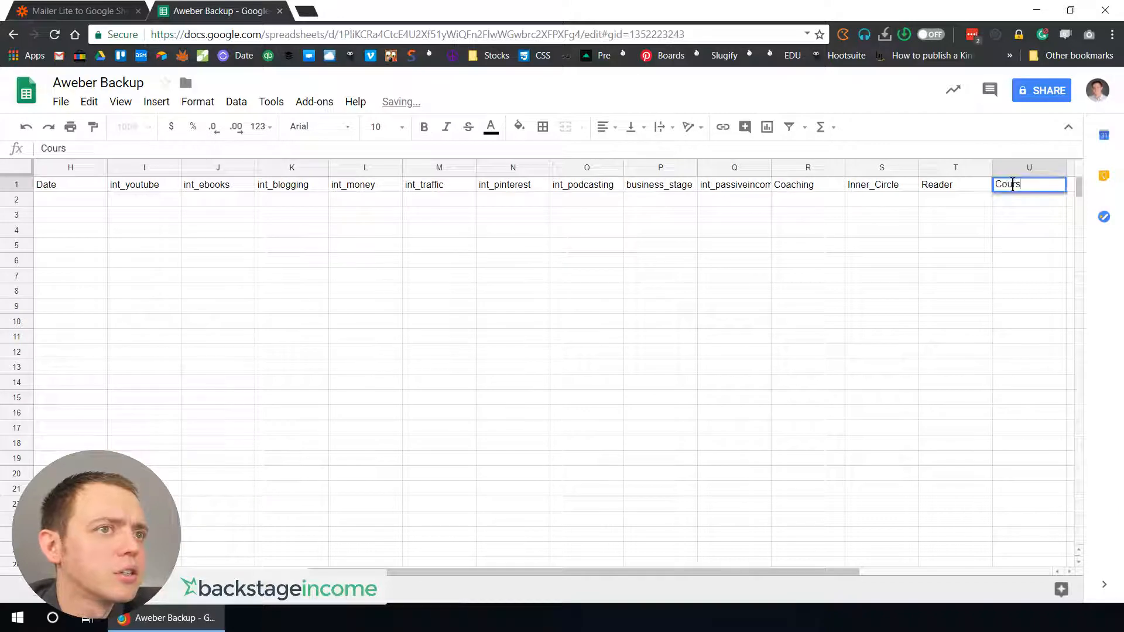
pyautogui.write('e_Buyer')
pyautogui.press('Tab')
pyautogui.write('Survey')
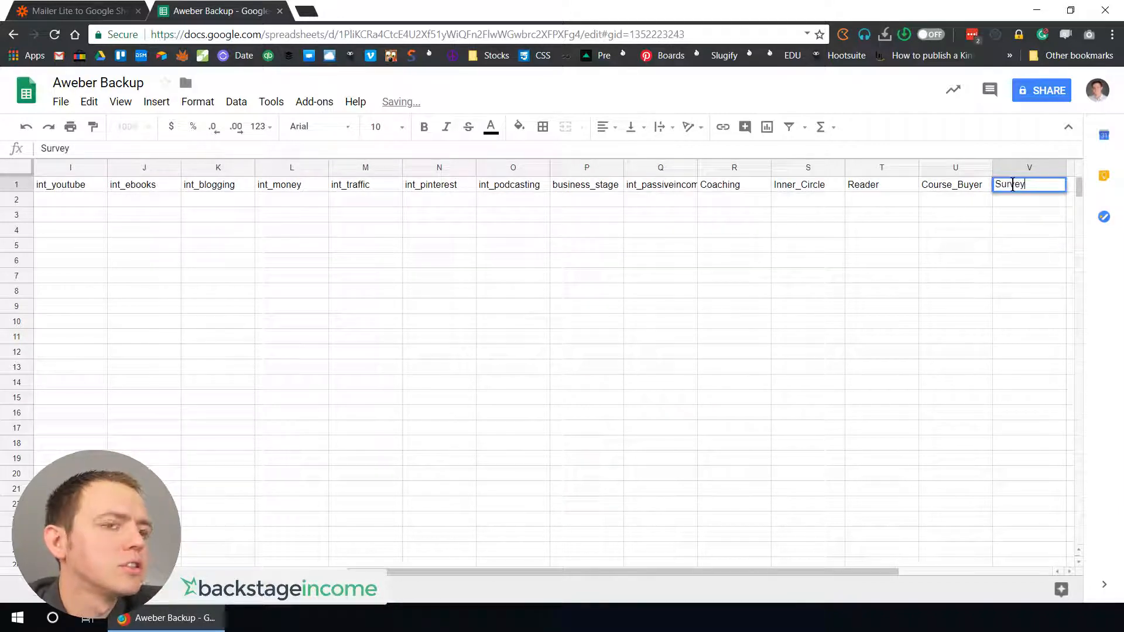
pyautogui.press('Tab')
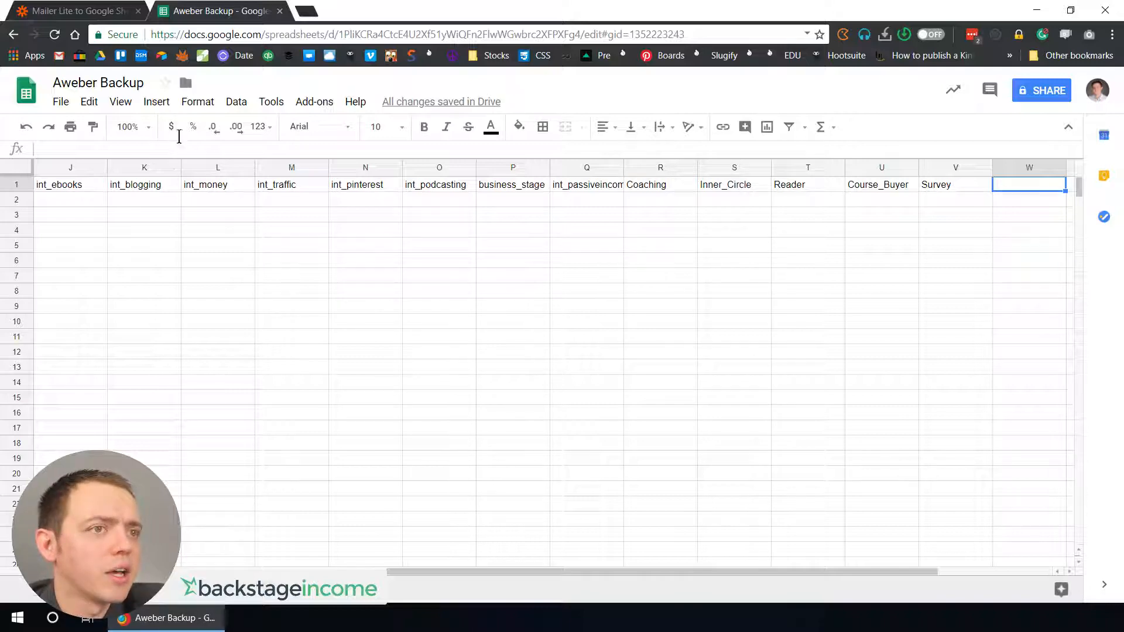
# Step: Switch to the Zap editor and refresh the Create Spreadsheet Row fields to load the new sheet headers
pyautogui.click(85, 13)
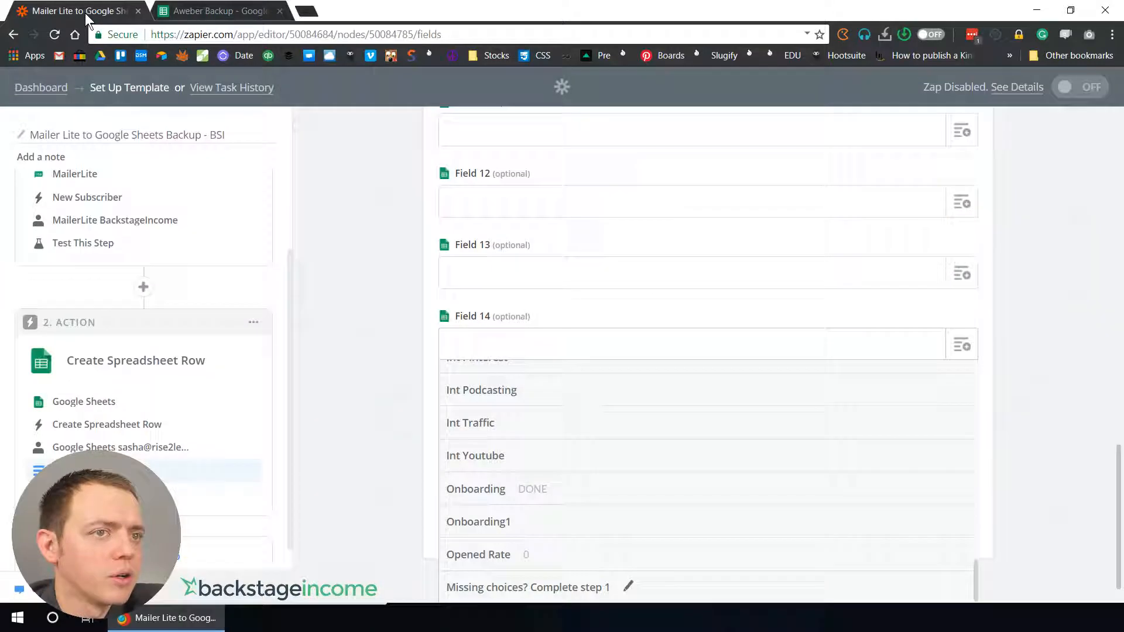
pyautogui.click(385, 370)
pyautogui.click(467, 462)
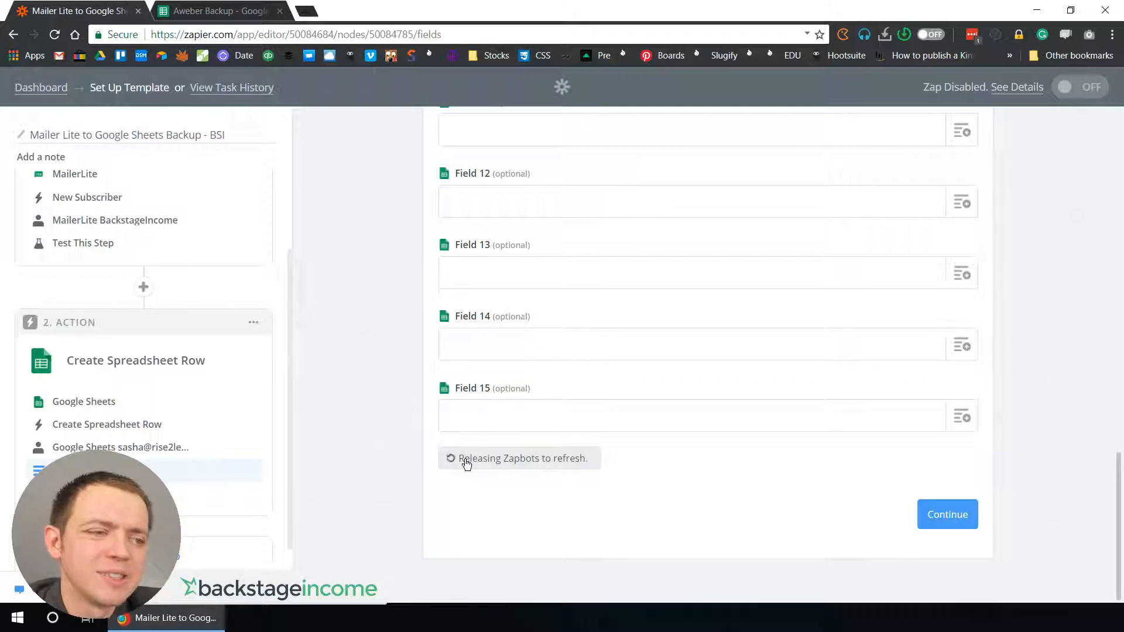
# Step: Map the int_youtube column to the Int Youtube field of the New Subscriber trigger
pyautogui.scroll(7, 372, 333)
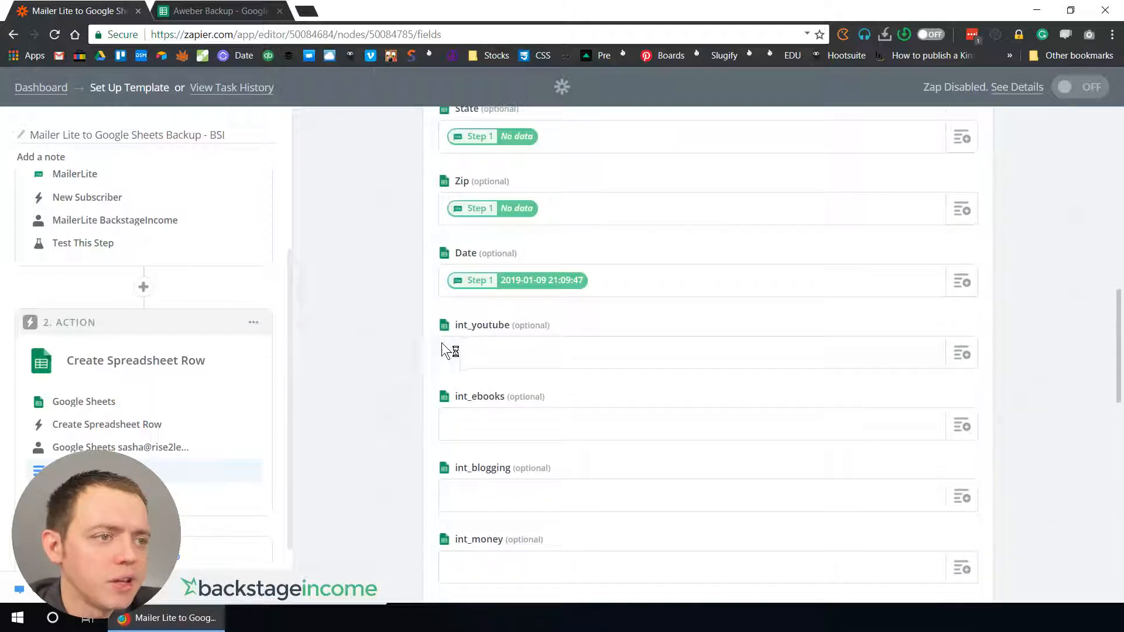
pyautogui.click(963, 355)
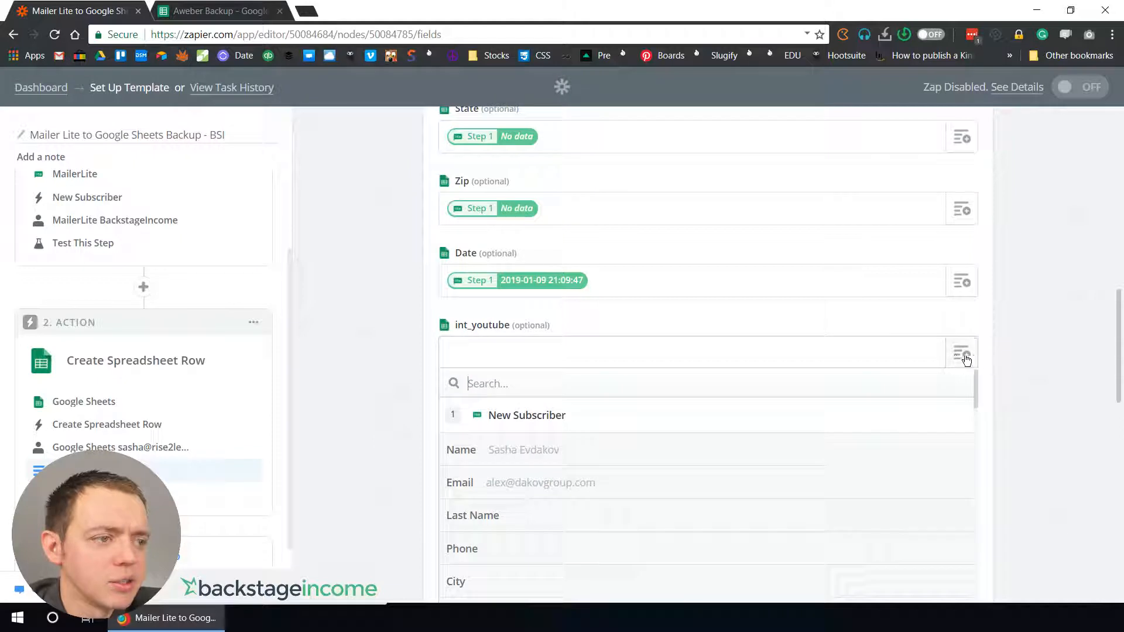
pyautogui.scroll(-3, 879, 477)
pyautogui.write('int')
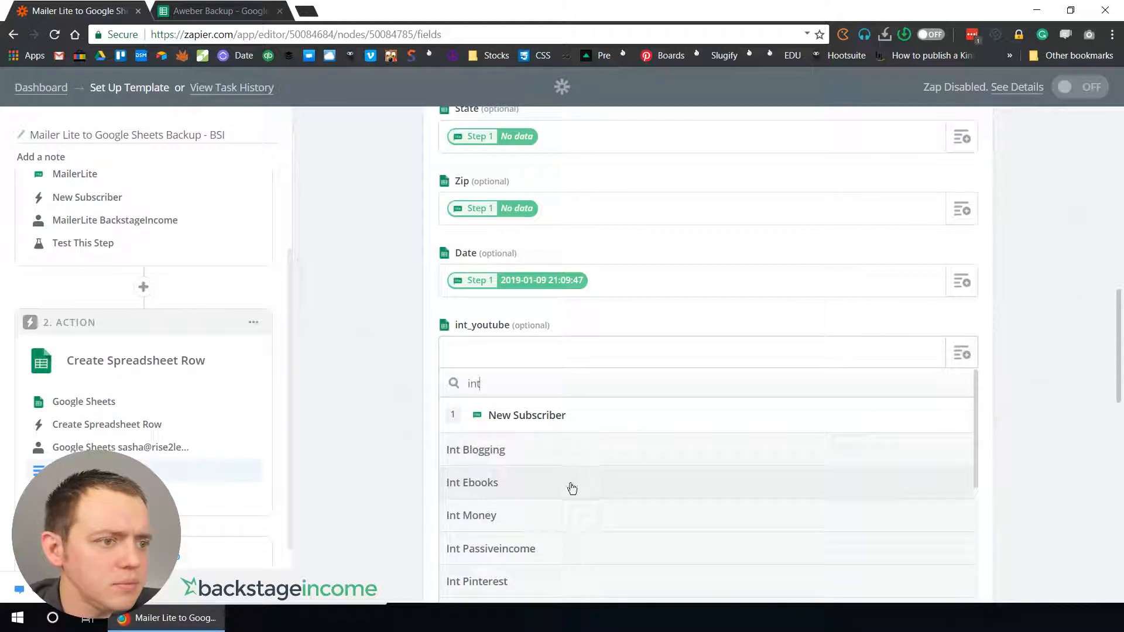
pyautogui.scroll(-3, 554, 517)
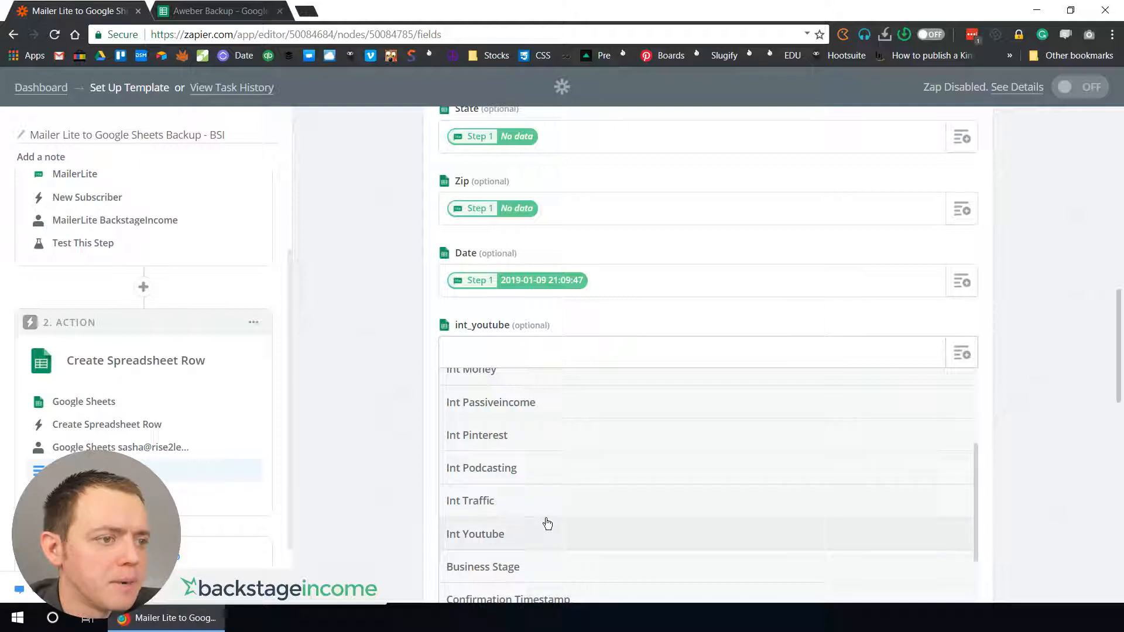
pyautogui.click(514, 534)
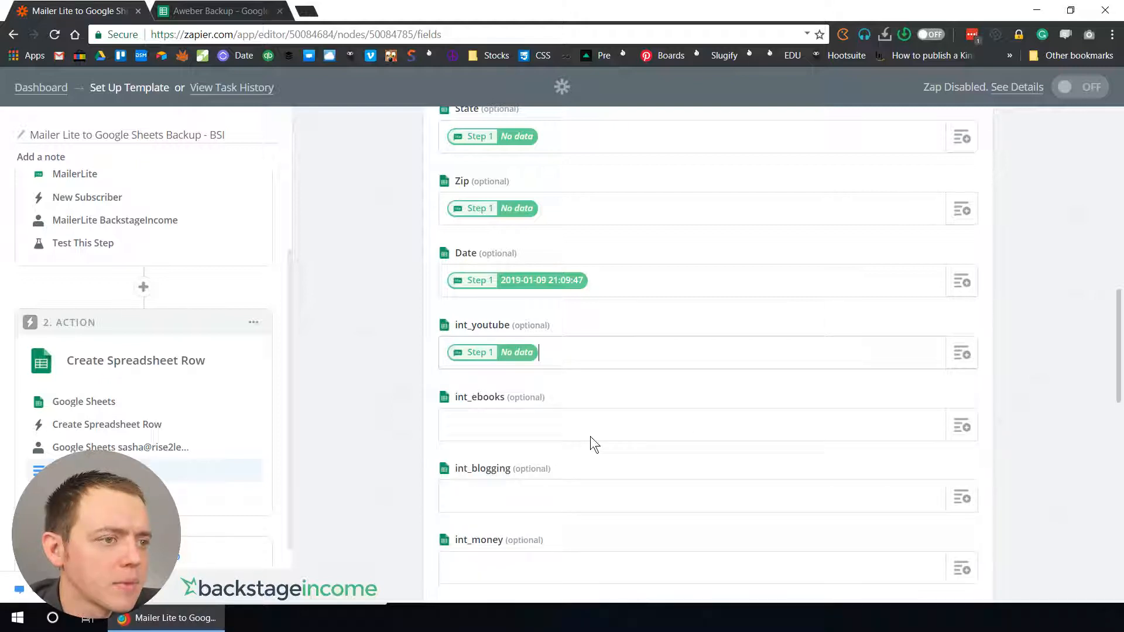
# Step: Map the int_ebooks column to Int Ebooks and the int_blogging column to Int Blogging
pyautogui.click(961, 428)
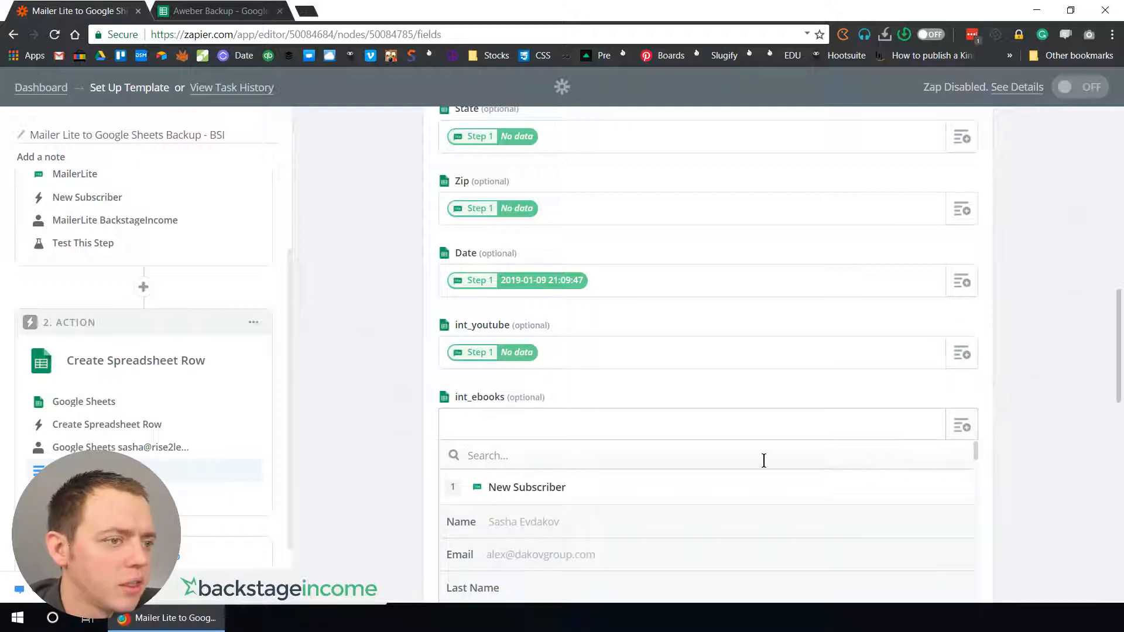
pyautogui.write('eboo')
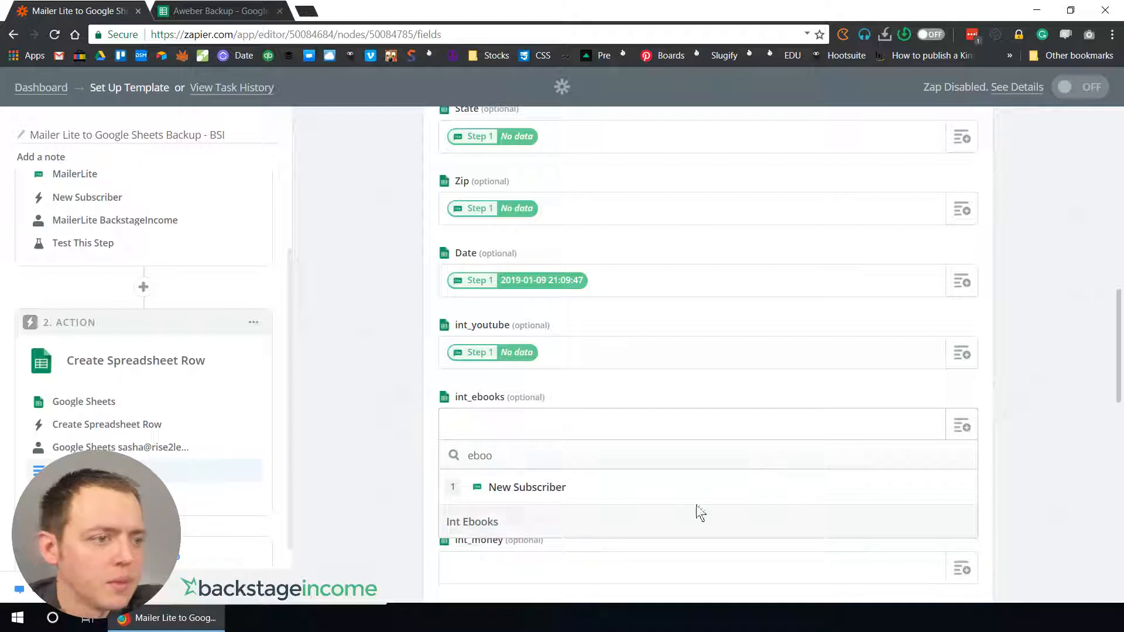
pyautogui.click(678, 523)
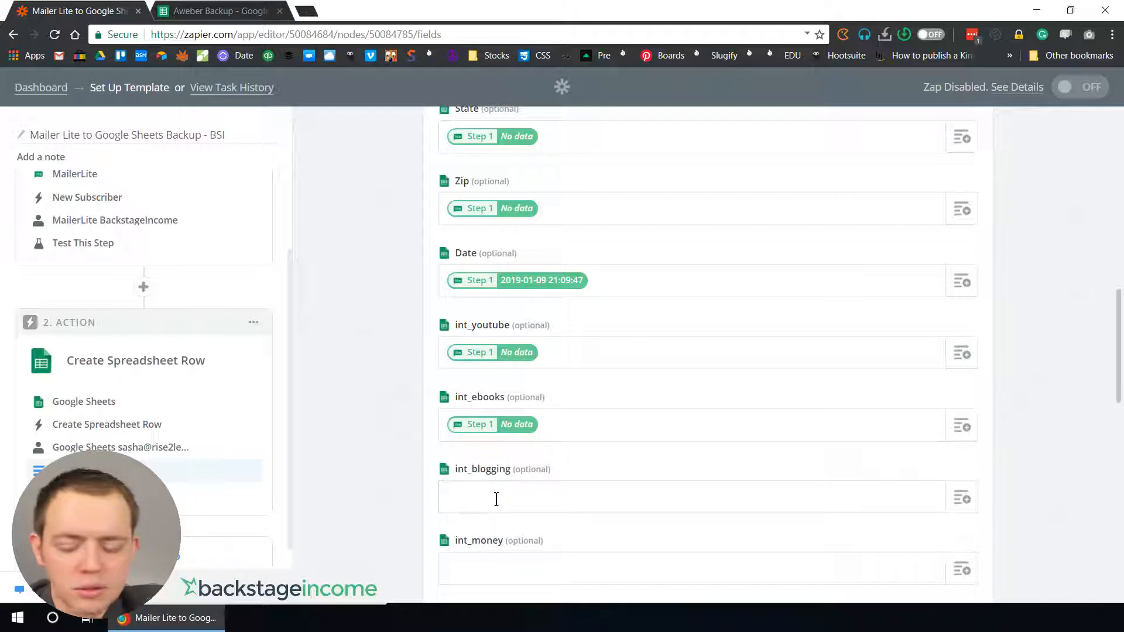
pyautogui.hotkey('ctrl', 'a')
pyautogui.press('BackSpace')
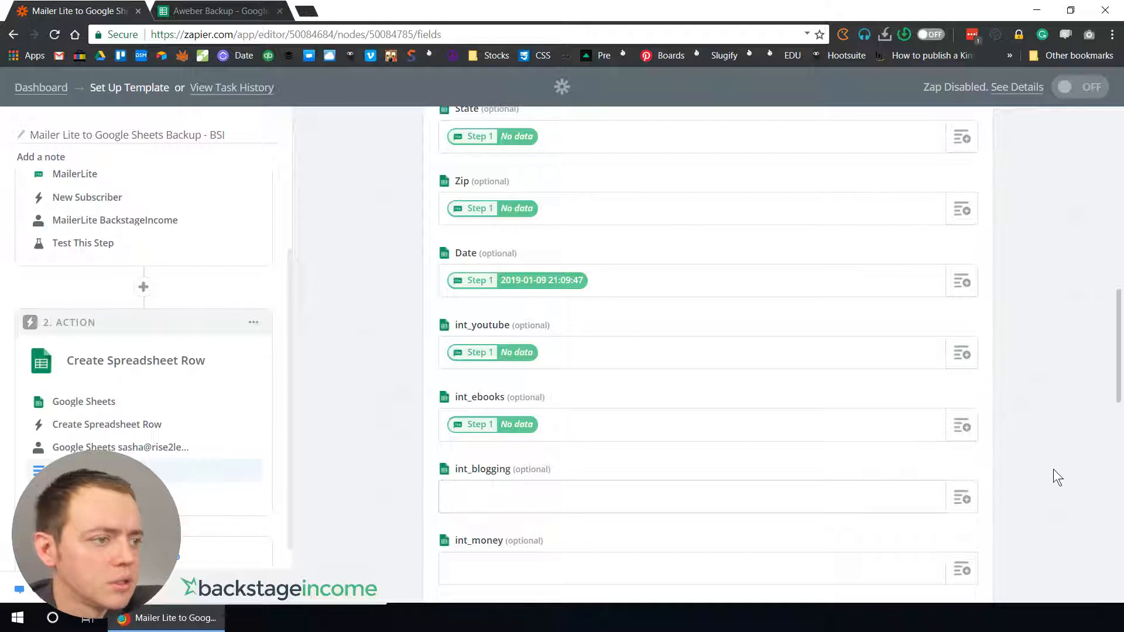
pyautogui.click(963, 500)
pyautogui.write('blo')
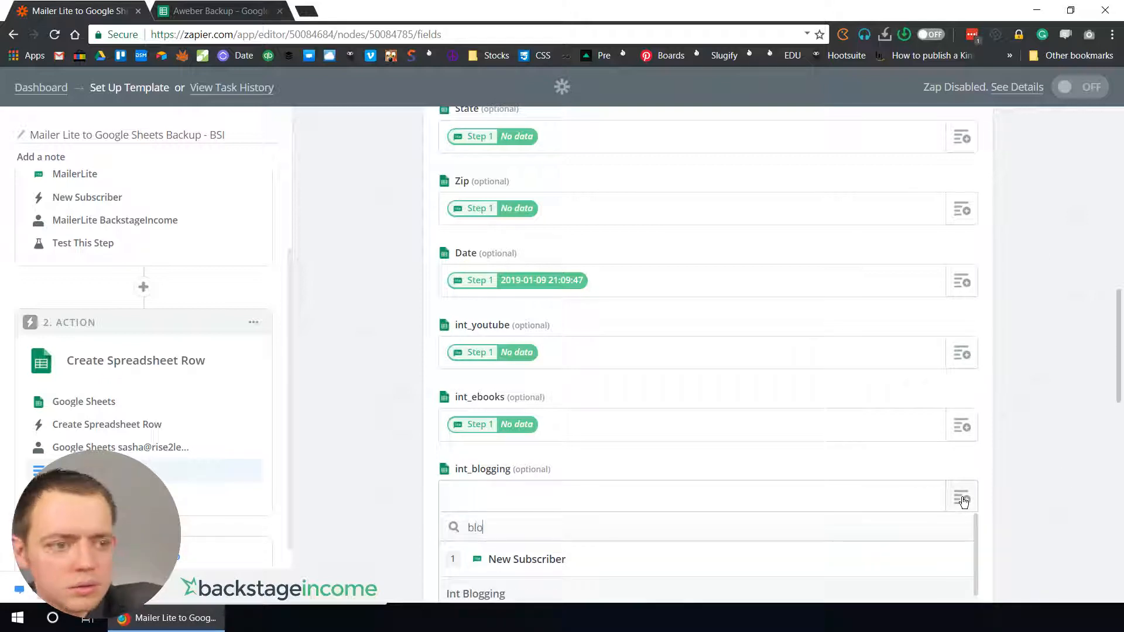
pyautogui.scroll(-4, 413, 556)
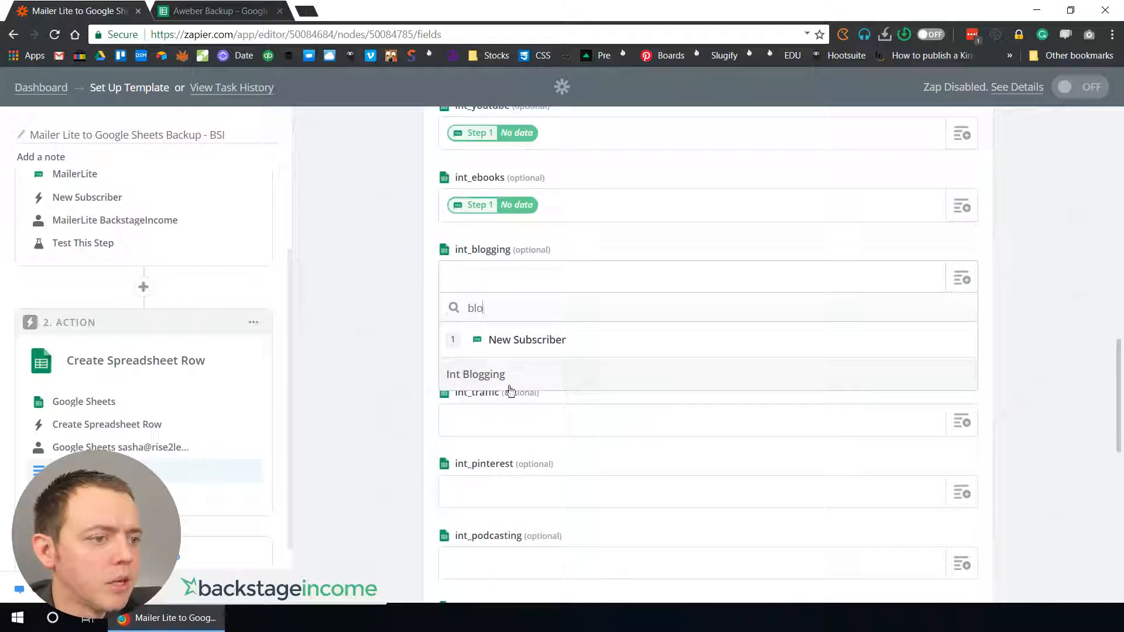
pyautogui.click(509, 384)
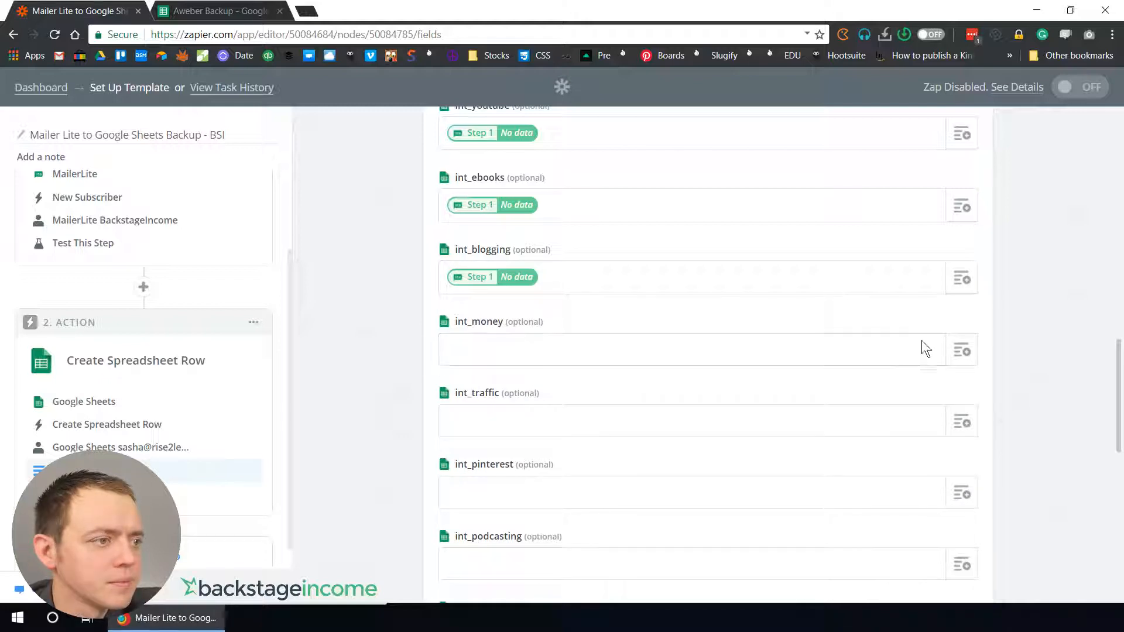
# Step: Map the int_money column to the subscriber's money interest field and the int_traffic column to Int Traffic
pyautogui.click(922, 350)
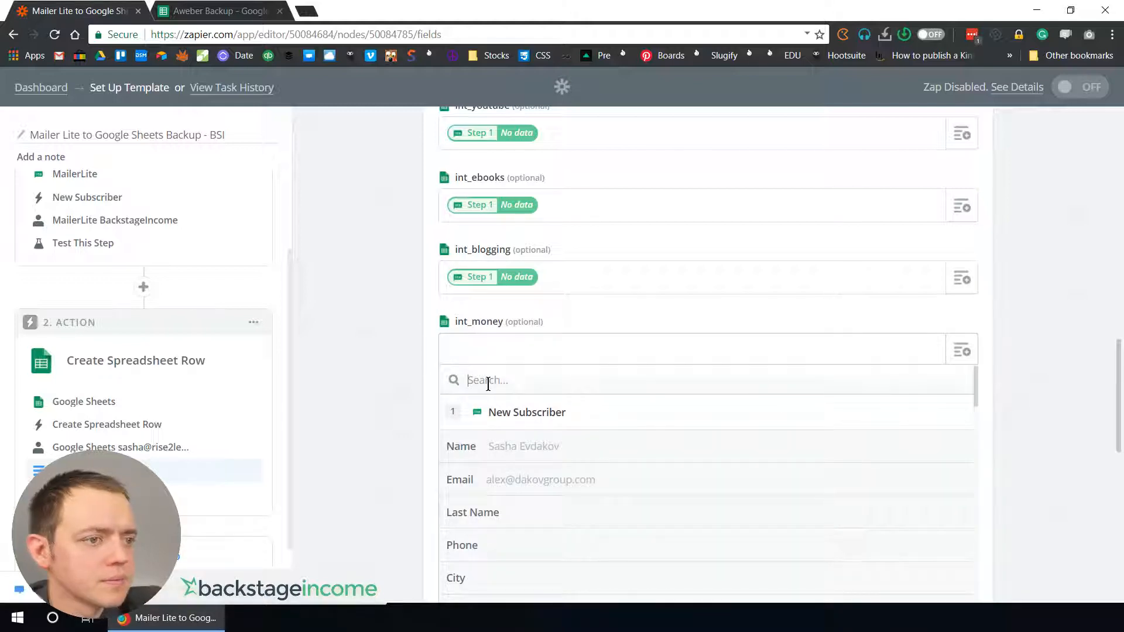
pyautogui.write('money')
pyautogui.click(495, 445)
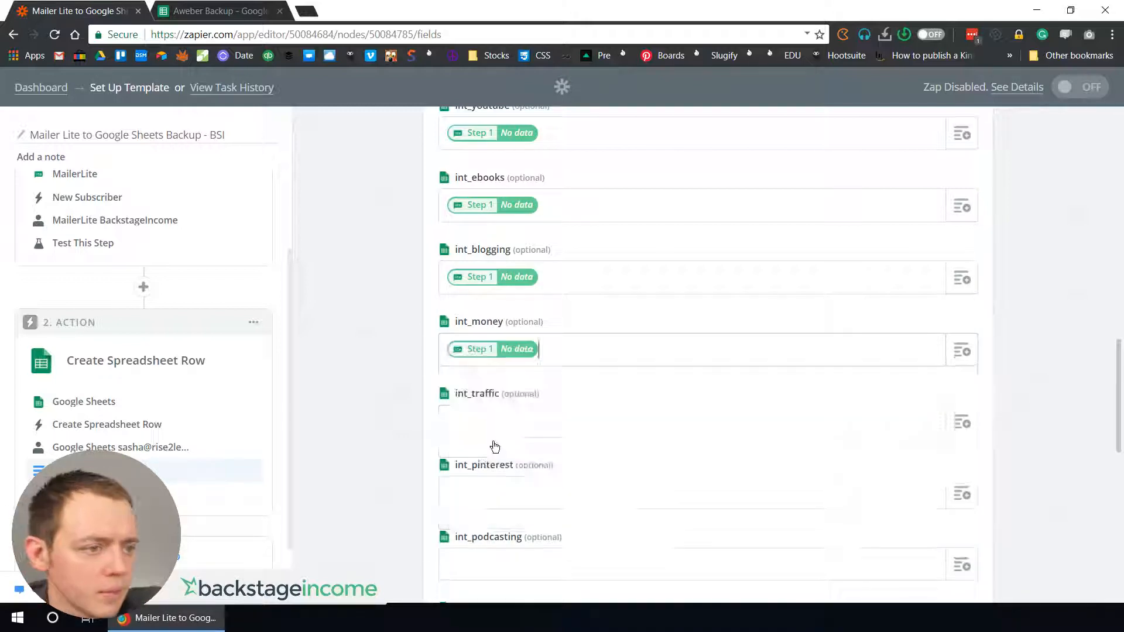
pyautogui.click(922, 417)
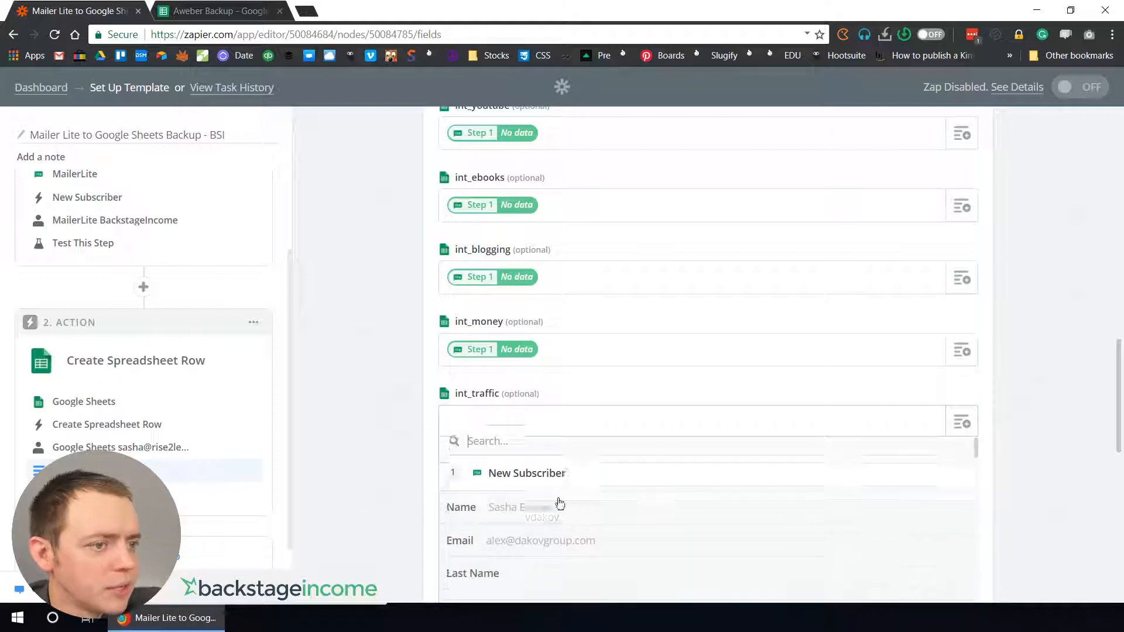
pyautogui.scroll(-3, 515, 512)
pyautogui.scroll(3, 505, 454)
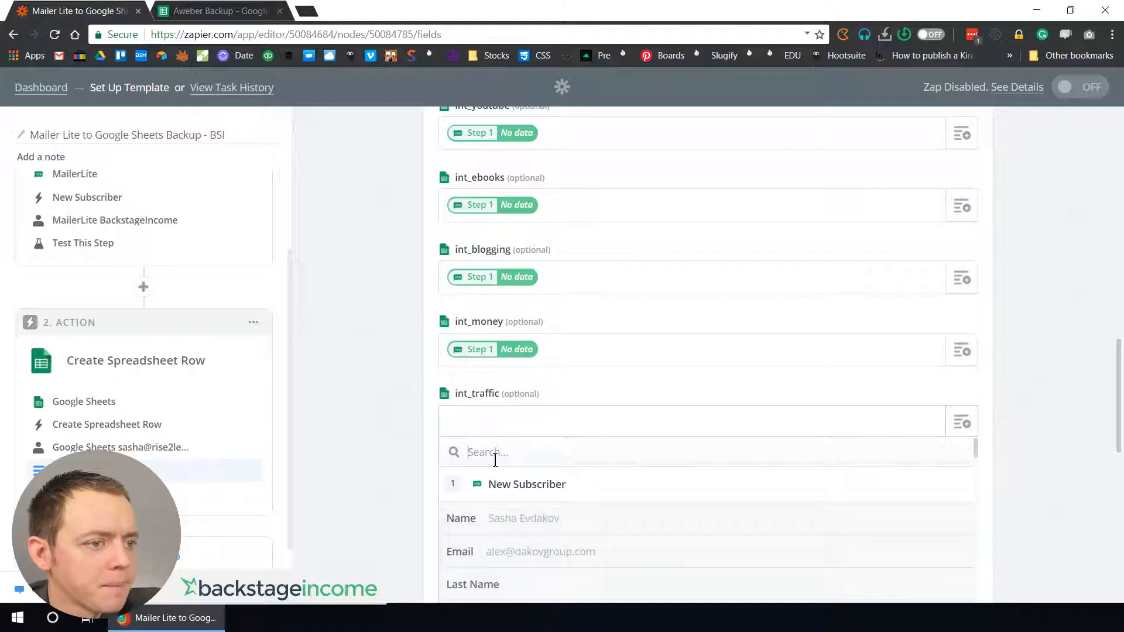
pyautogui.write('traf')
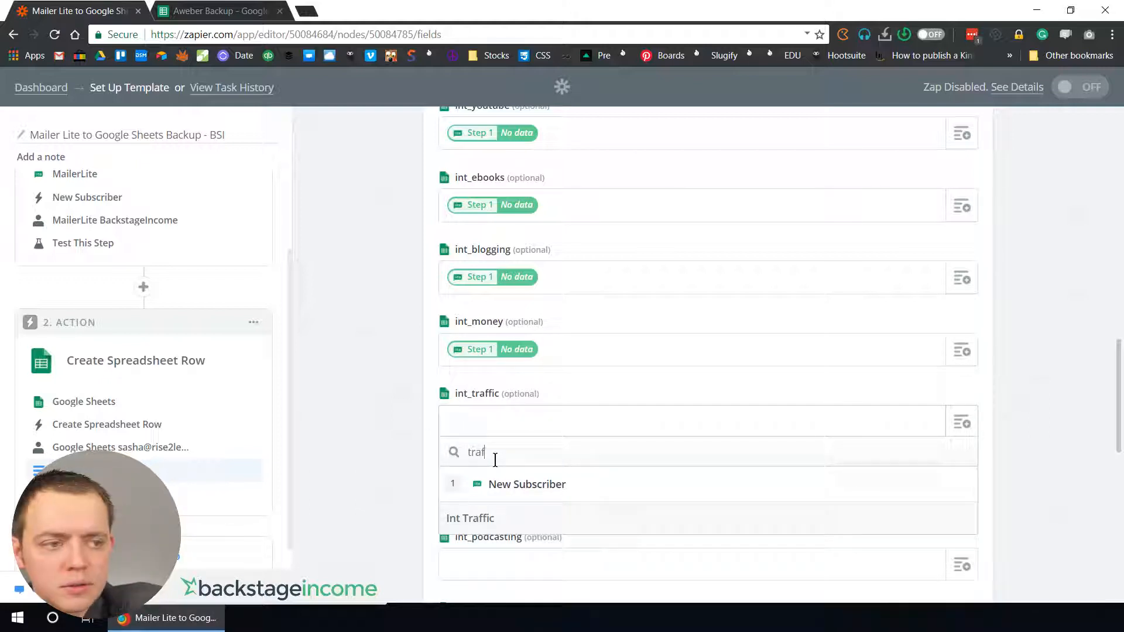
pyautogui.click(485, 518)
# Step: Map the int_pinterest column to Int Pinterest and the int_podcasting column to Int Podcasting
pyautogui.click(962, 496)
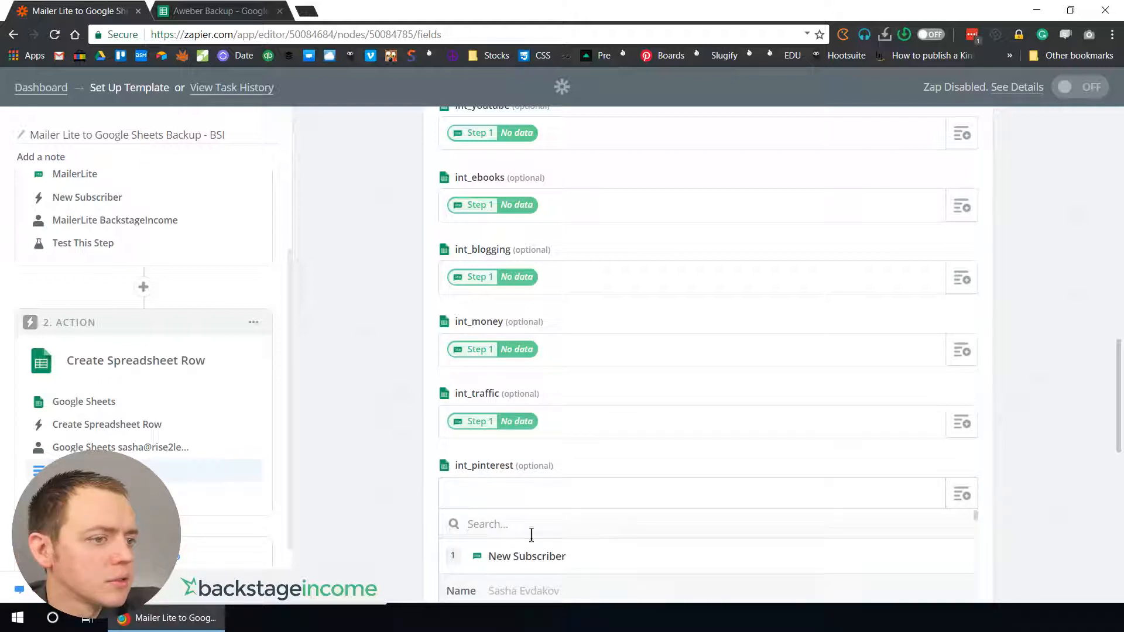
pyautogui.write('pi')
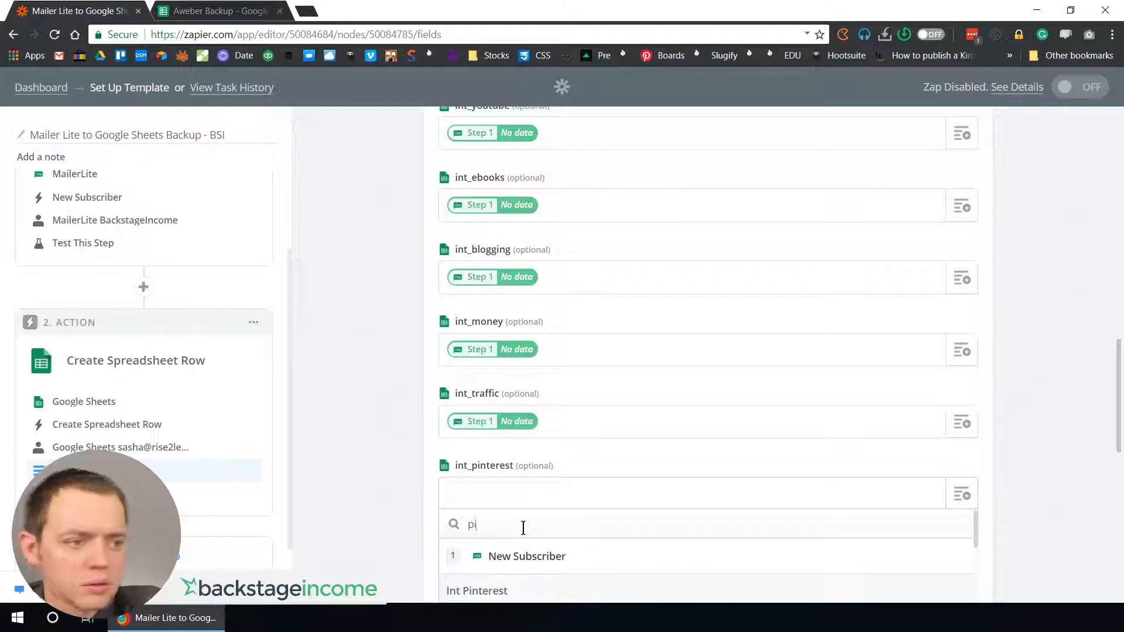
pyautogui.click(497, 591)
pyautogui.scroll(-4, 606, 477)
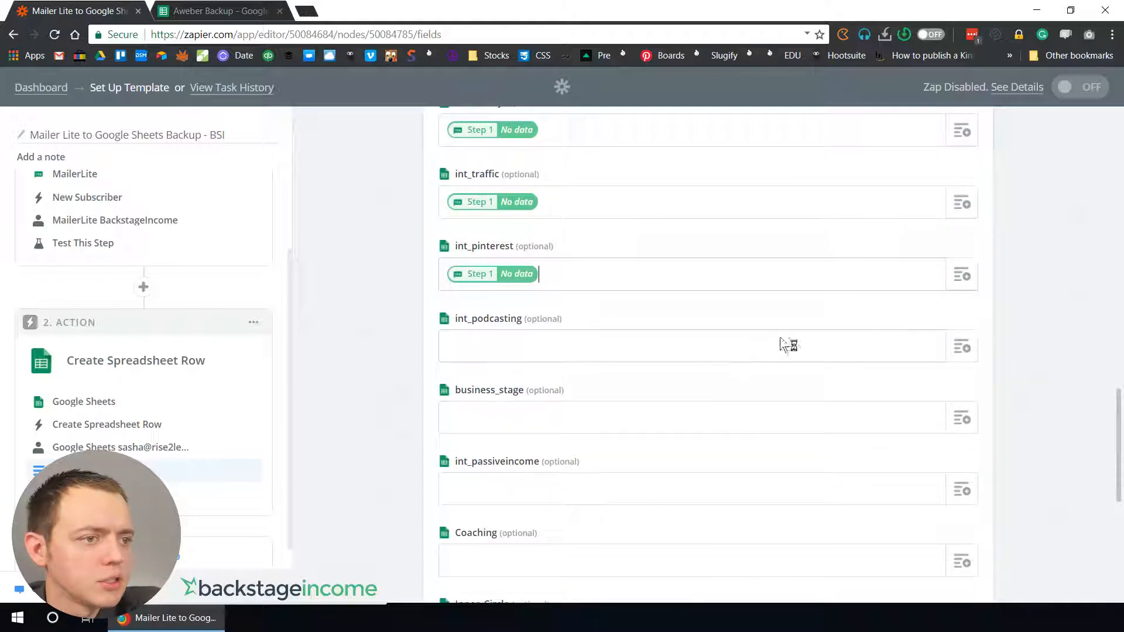
pyautogui.click(960, 346)
pyautogui.write('pod')
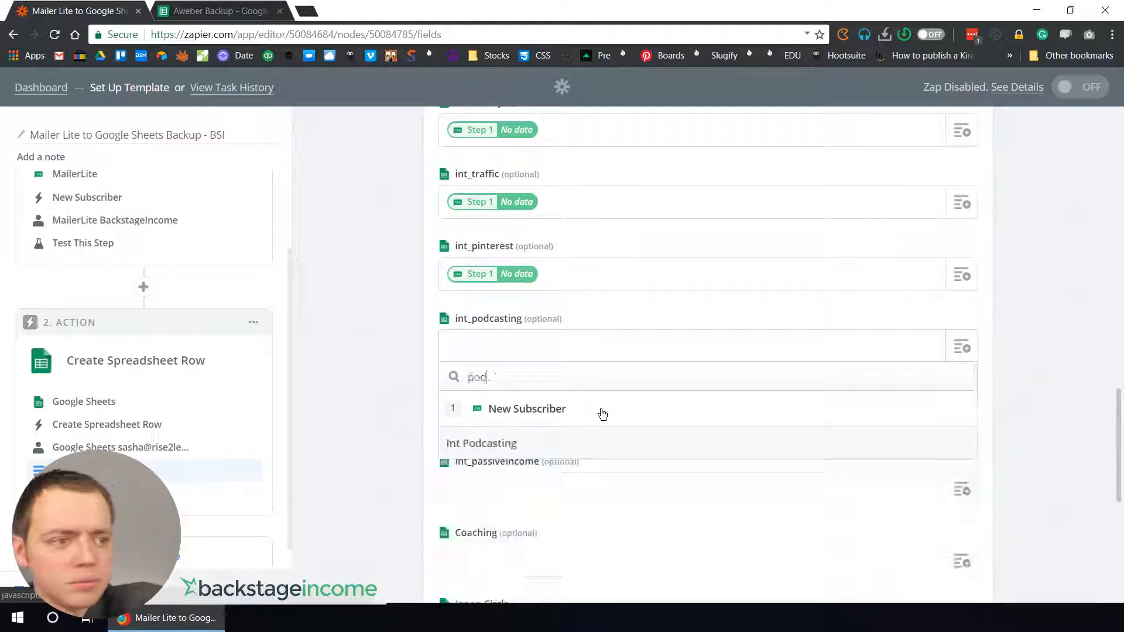
pyautogui.press('Down')
pyautogui.press('Return')
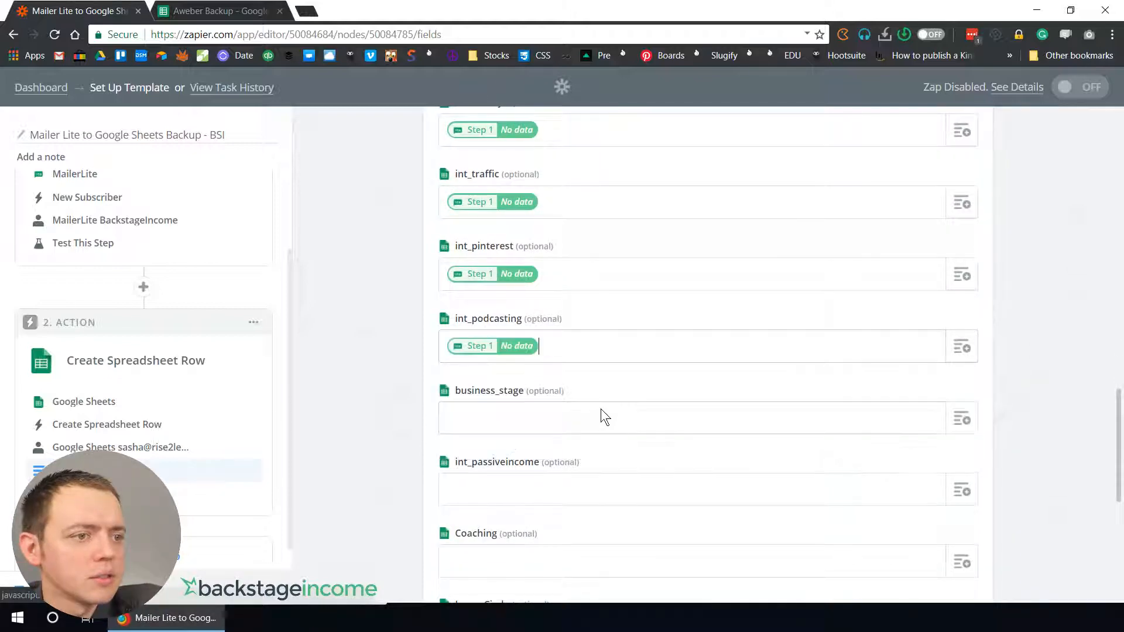
# Step: Map the business_stage column to Business Stage and the int_passiveincome column to Int Passiveincome
pyautogui.click(609, 410)
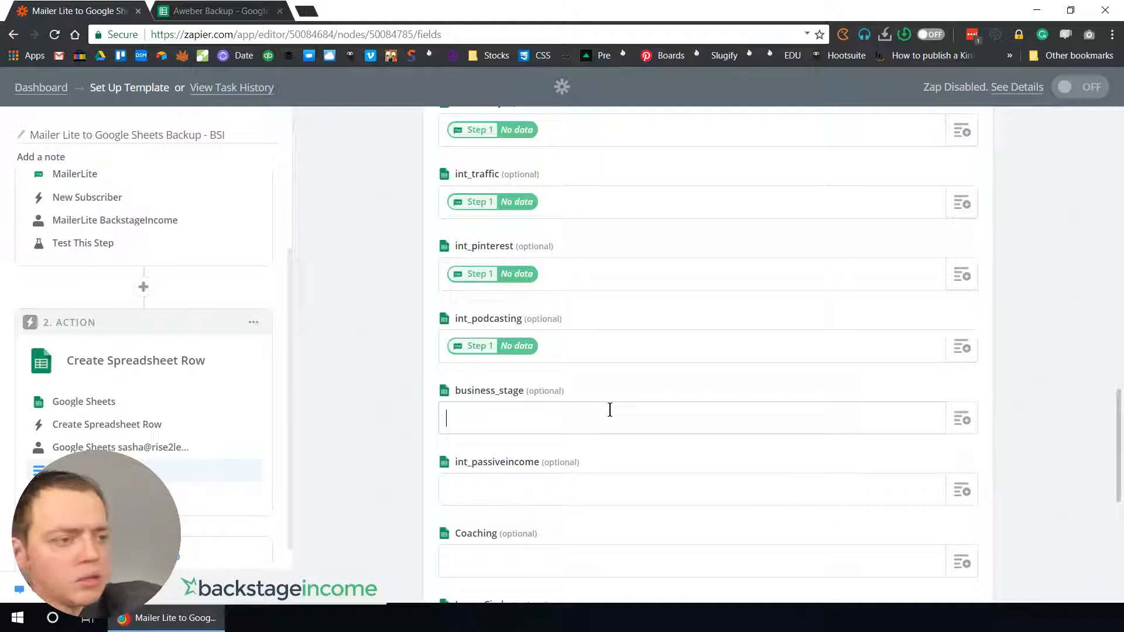
pyautogui.click(961, 420)
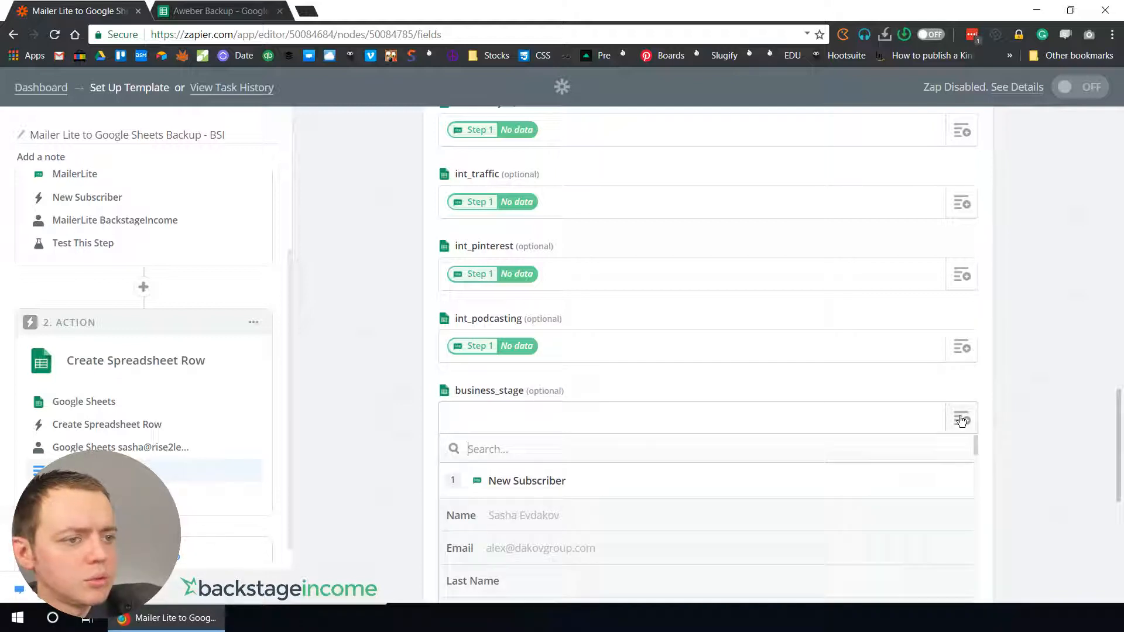
pyautogui.write('sta')
pyautogui.click(634, 528)
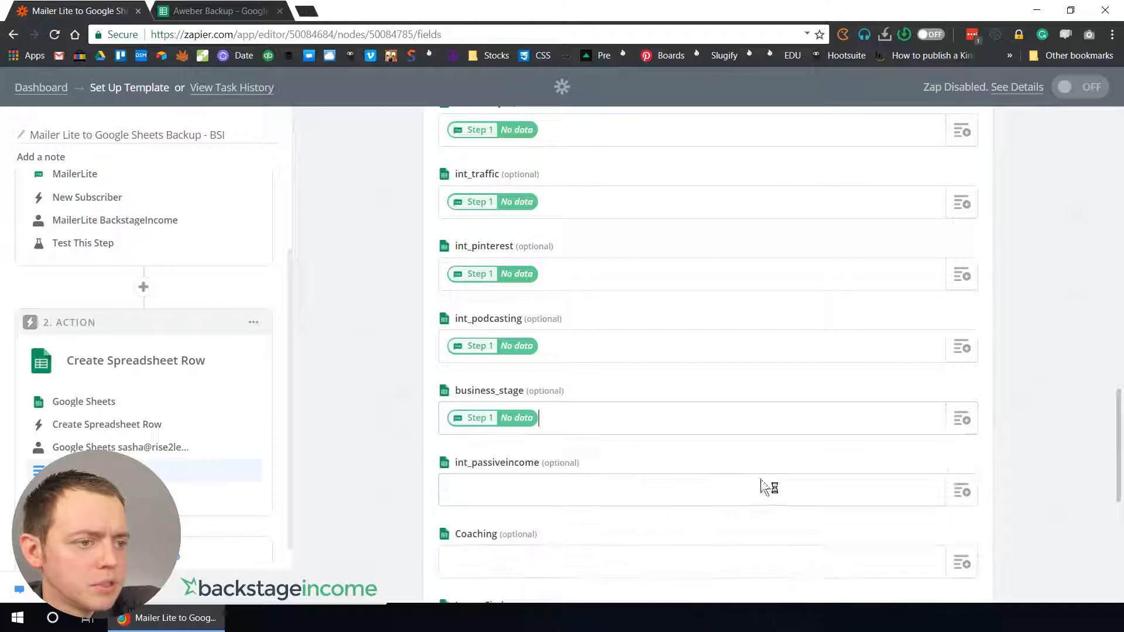
pyautogui.click(961, 499)
pyautogui.write('pass')
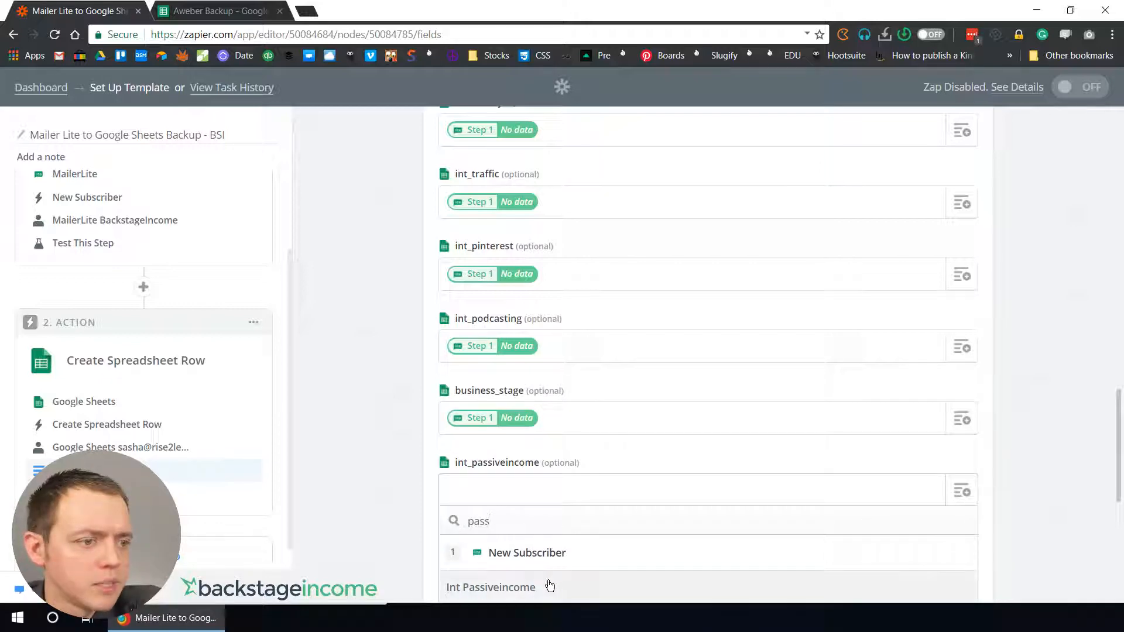
pyautogui.click(550, 586)
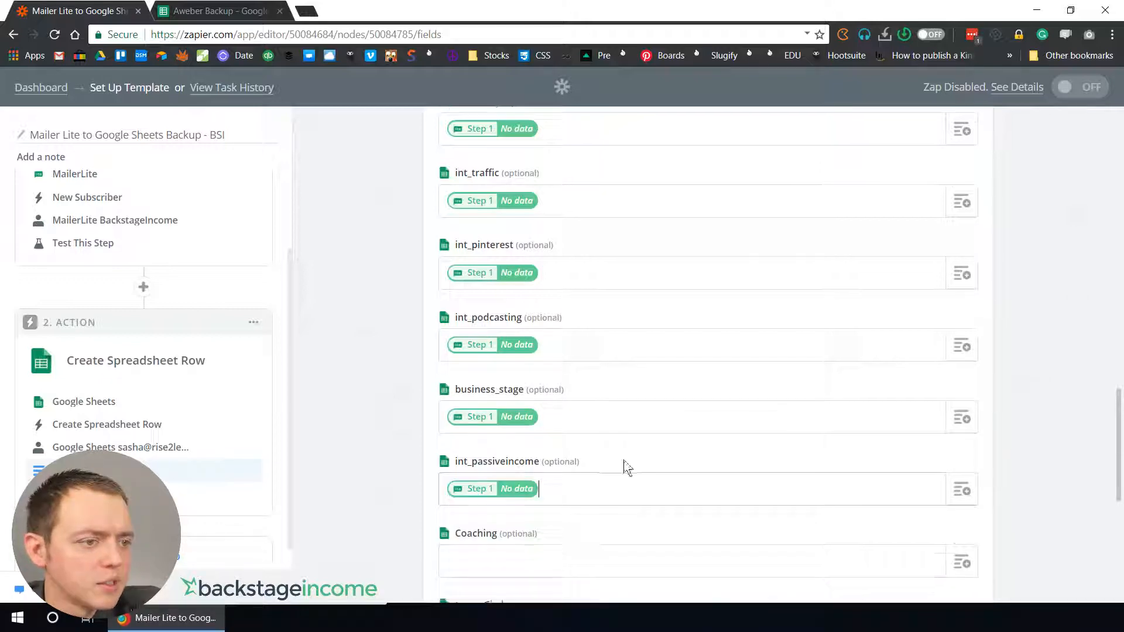
# Step: Map the Coaching column to the Coaching field and the Inner_Circle column to Inner Circle
pyautogui.scroll(-3, 625, 467)
pyautogui.click(963, 347)
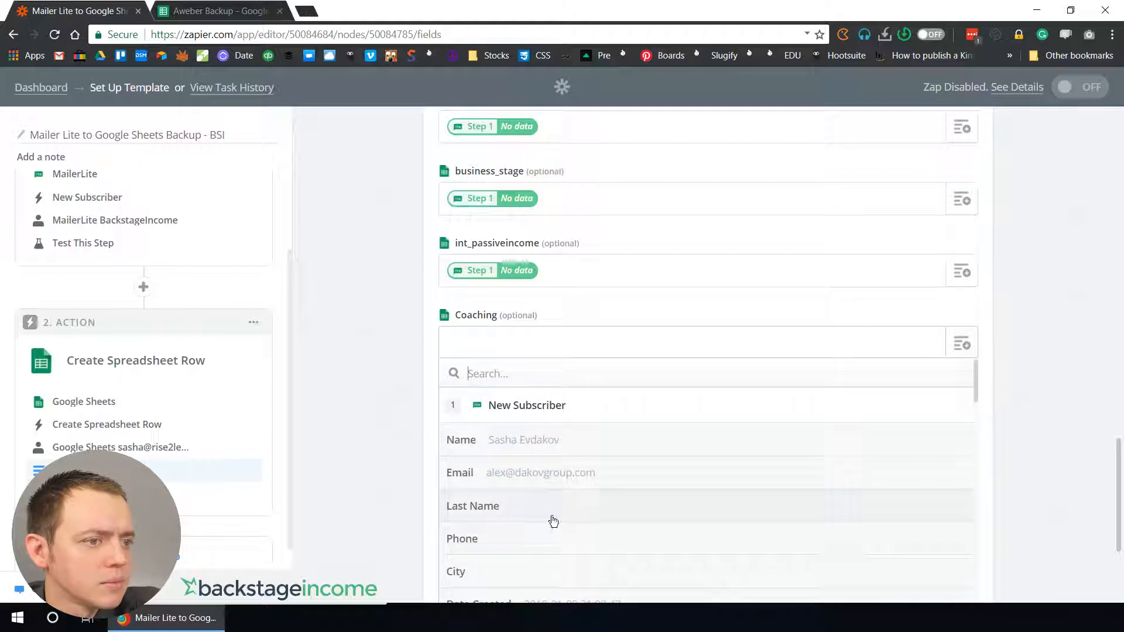
pyautogui.write('co')
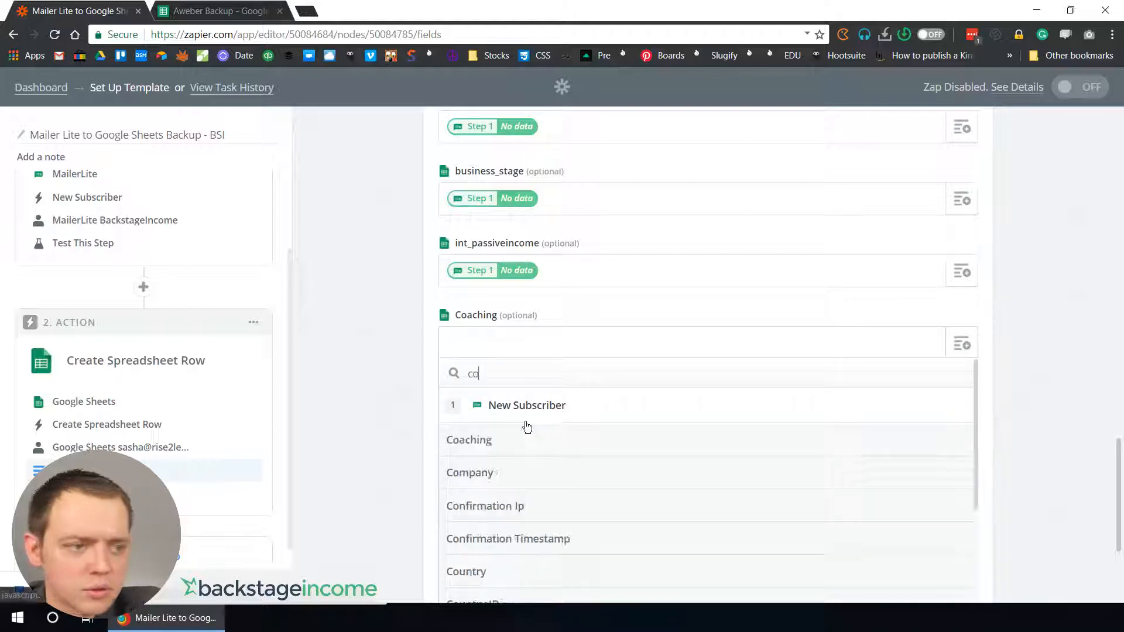
pyautogui.click(527, 437)
pyautogui.click(577, 410)
pyautogui.click(962, 416)
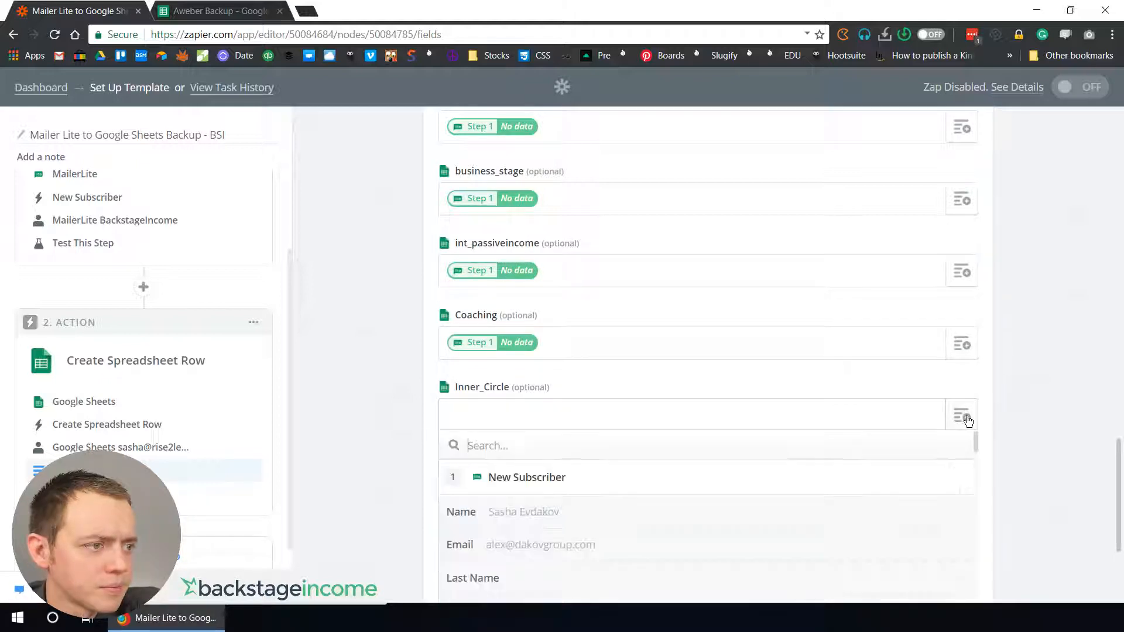
pyautogui.write('inn')
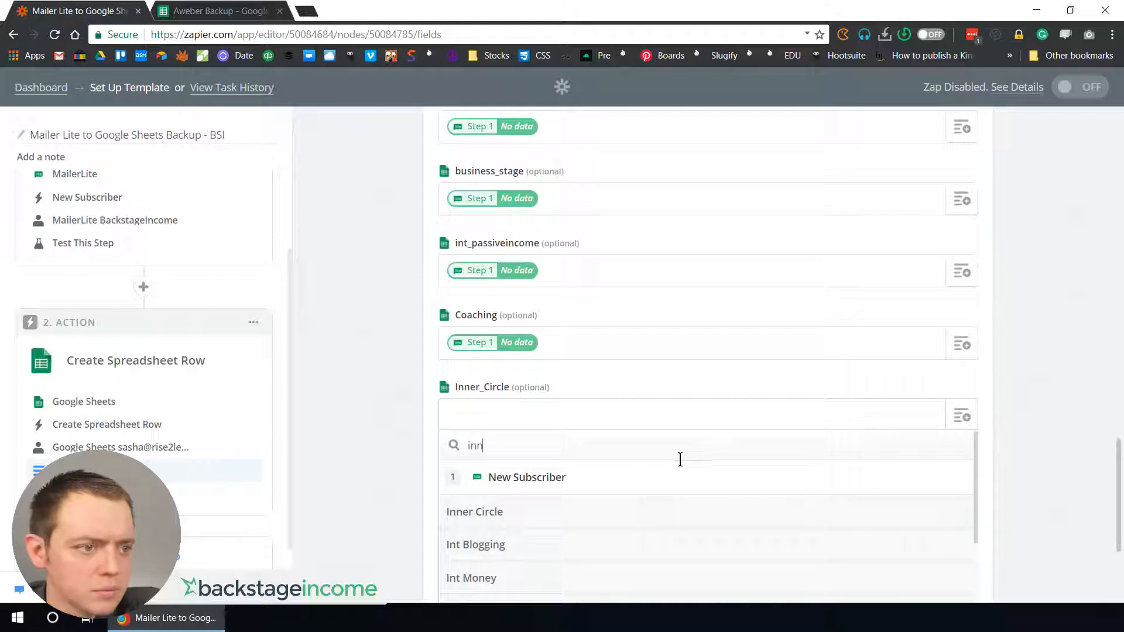
pyautogui.click(572, 513)
# Step: Map the Reader column to the matching reader field of the New Subscriber trigger
pyautogui.click(540, 498)
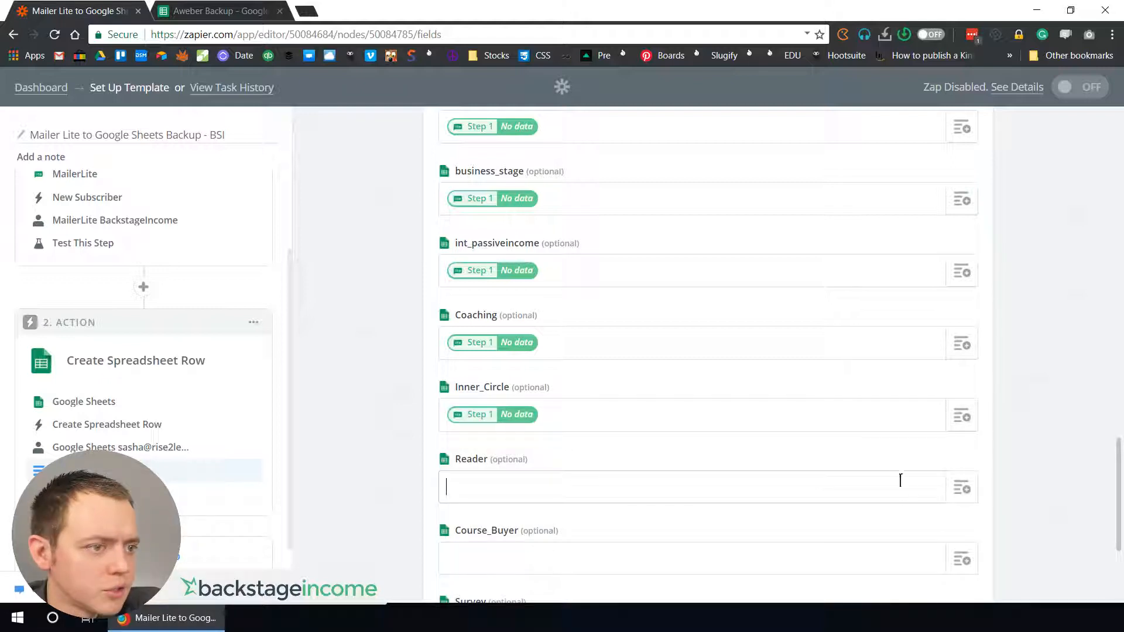
pyautogui.click(963, 487)
pyautogui.write('read')
pyautogui.click(576, 582)
pyautogui.scroll(-4, 556, 557)
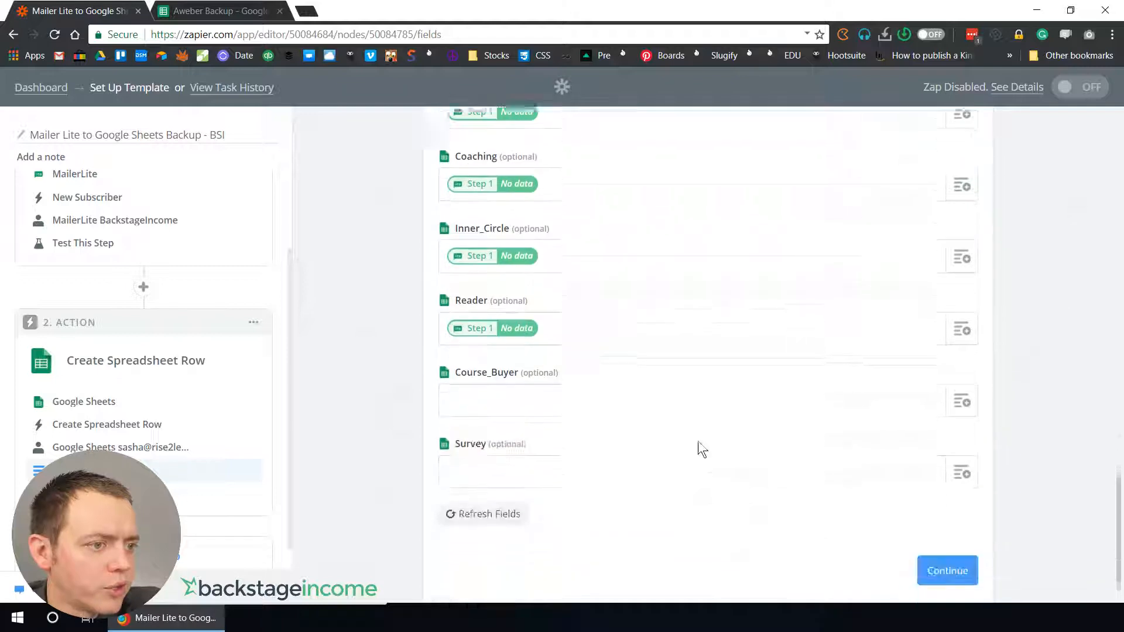
# Step: Map the Course_Buyer column to Course Buyer and the Survey column to Survey, and proceed to the action test
pyautogui.click(967, 349)
pyautogui.write('cou')
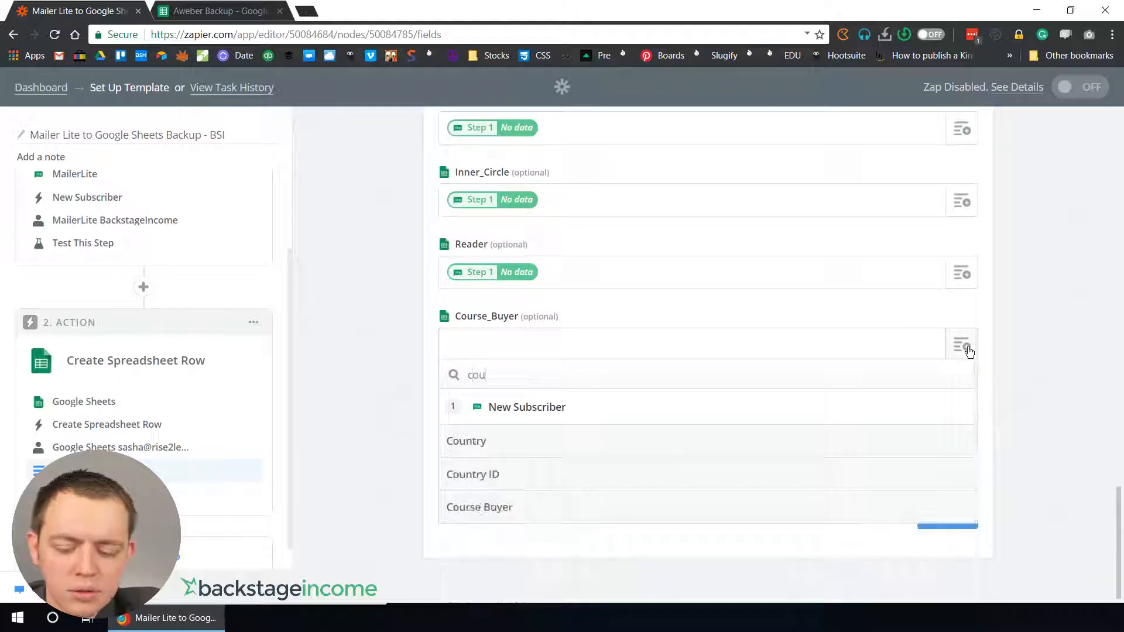
pyautogui.click(477, 507)
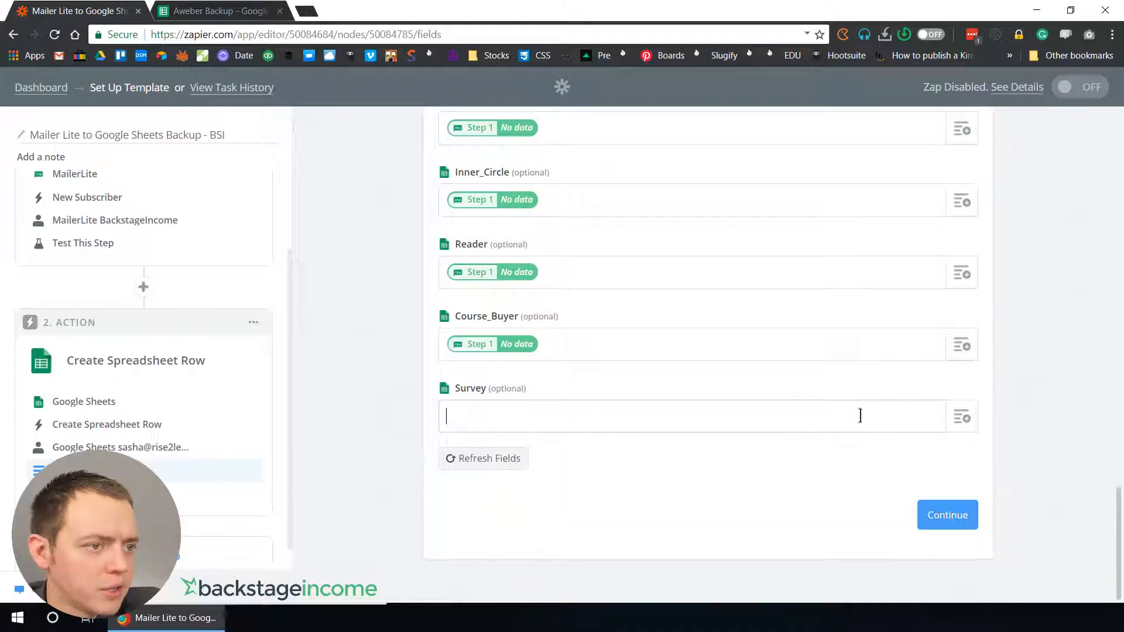
pyautogui.click(965, 418)
pyautogui.write('s')
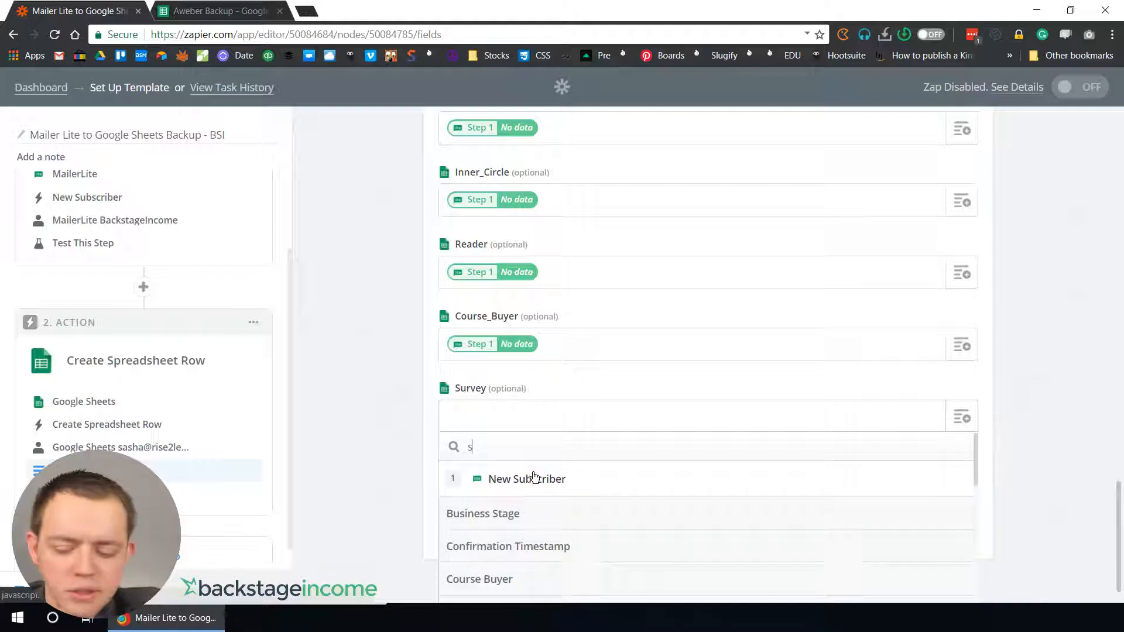
pyautogui.write('ur')
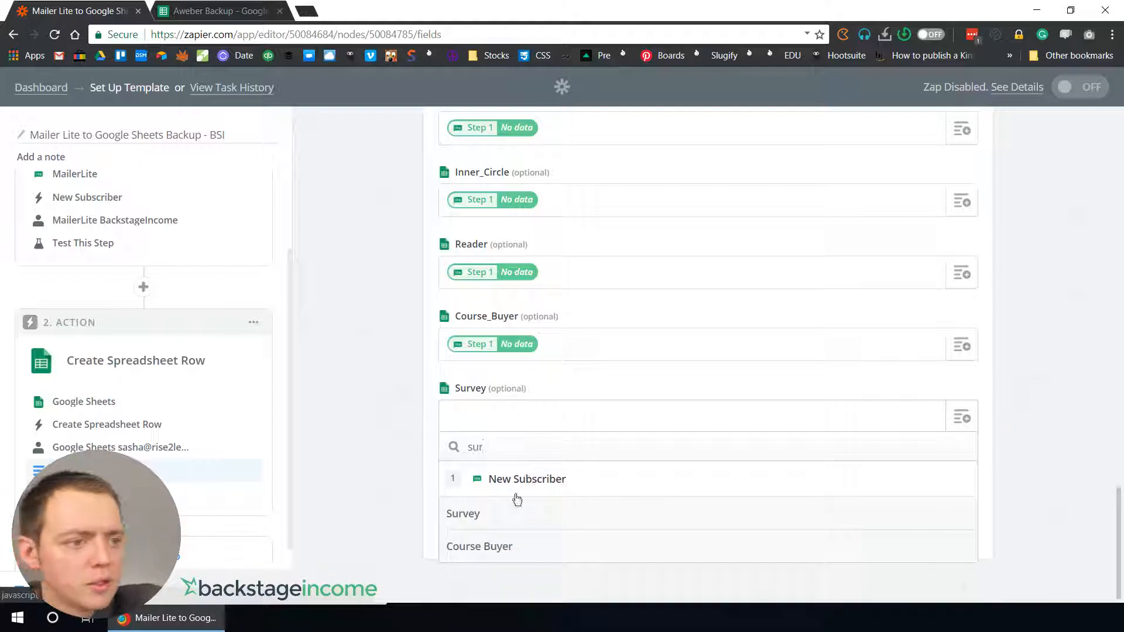
pyautogui.click(495, 514)
pyautogui.click(941, 518)
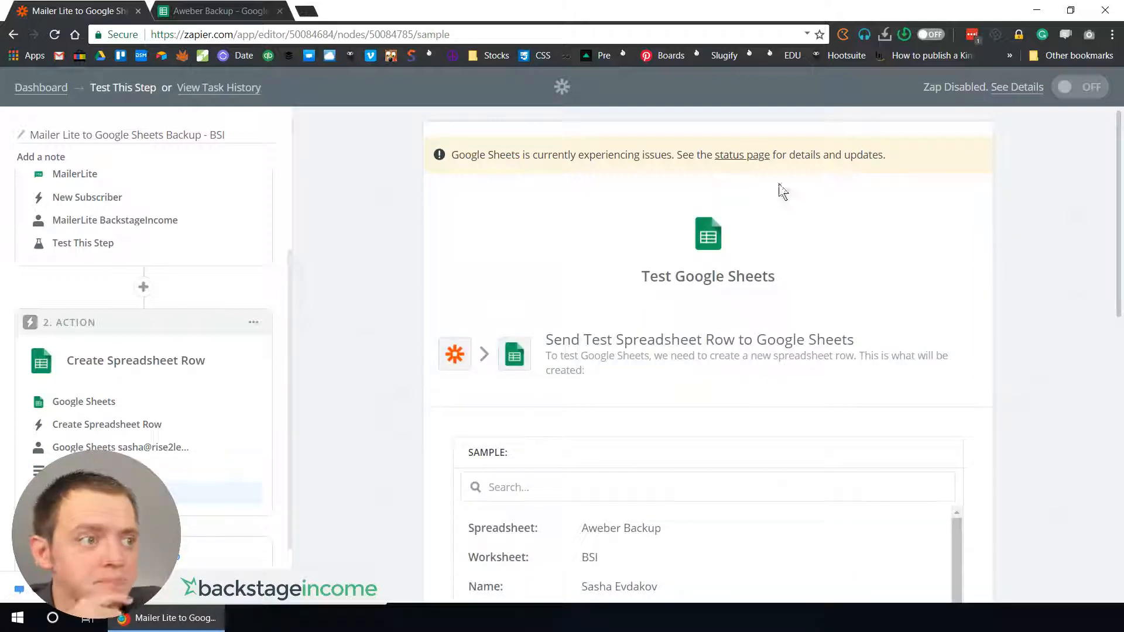
# Step: Review the sample data and send the test spreadsheet row to Google Sheets
pyautogui.moveTo(544, 158); pyautogui.dragTo(668, 157)
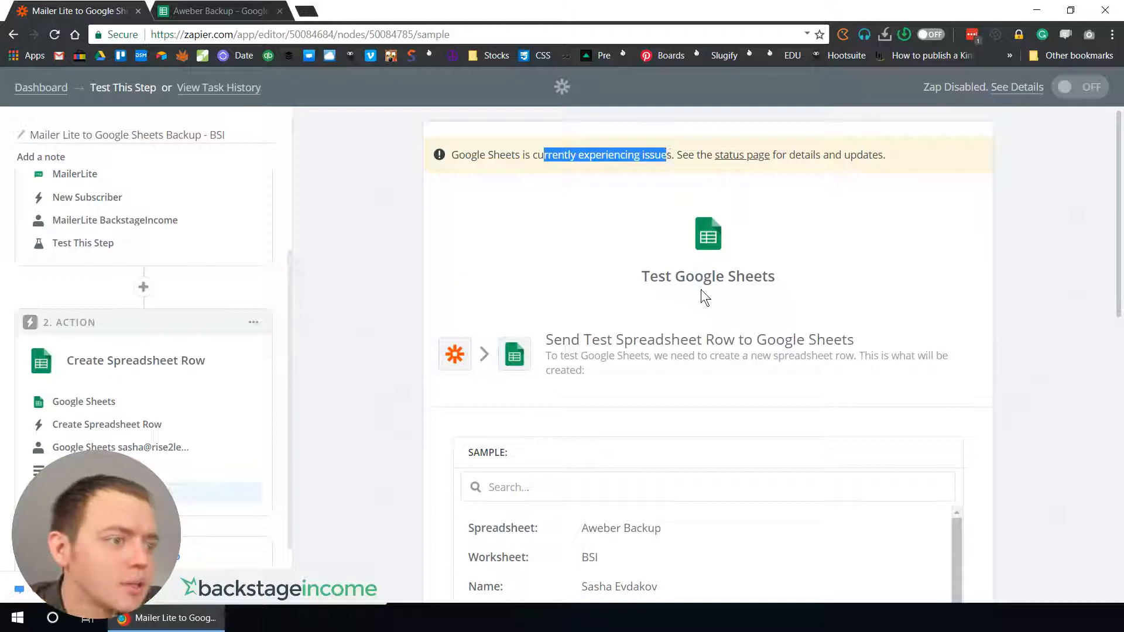
pyautogui.scroll(-15, 700, 292)
pyautogui.scroll(-5, 871, 368)
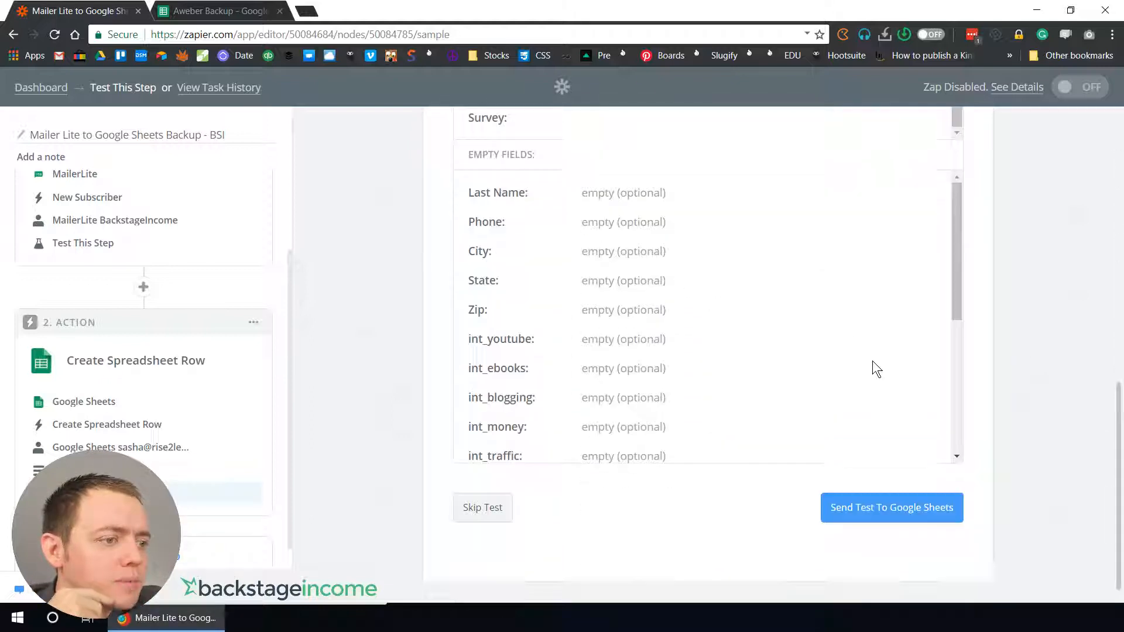
pyautogui.click(918, 514)
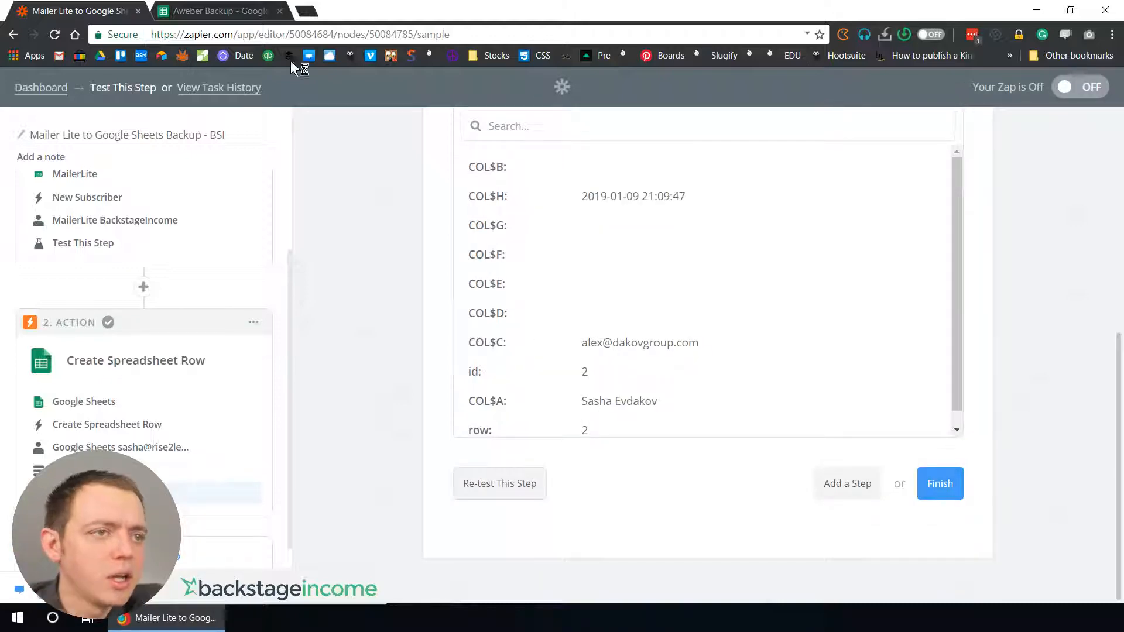
# Step: Switch to the Aweber Backup spreadsheet and check the test row under its column headers
pyautogui.click(206, 9)
pyautogui.click(135, 217)
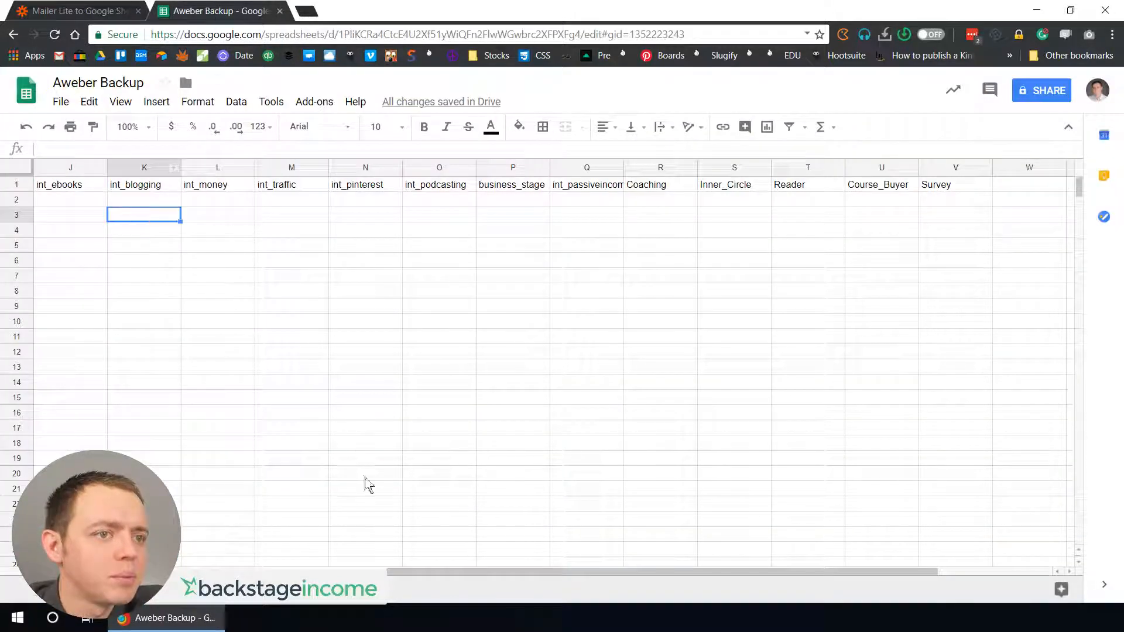
pyautogui.moveTo(388, 572); pyautogui.dragTo(263, 572)
pyautogui.hscroll(-5, 234, 214)
pyautogui.hscroll(8, 234, 215)
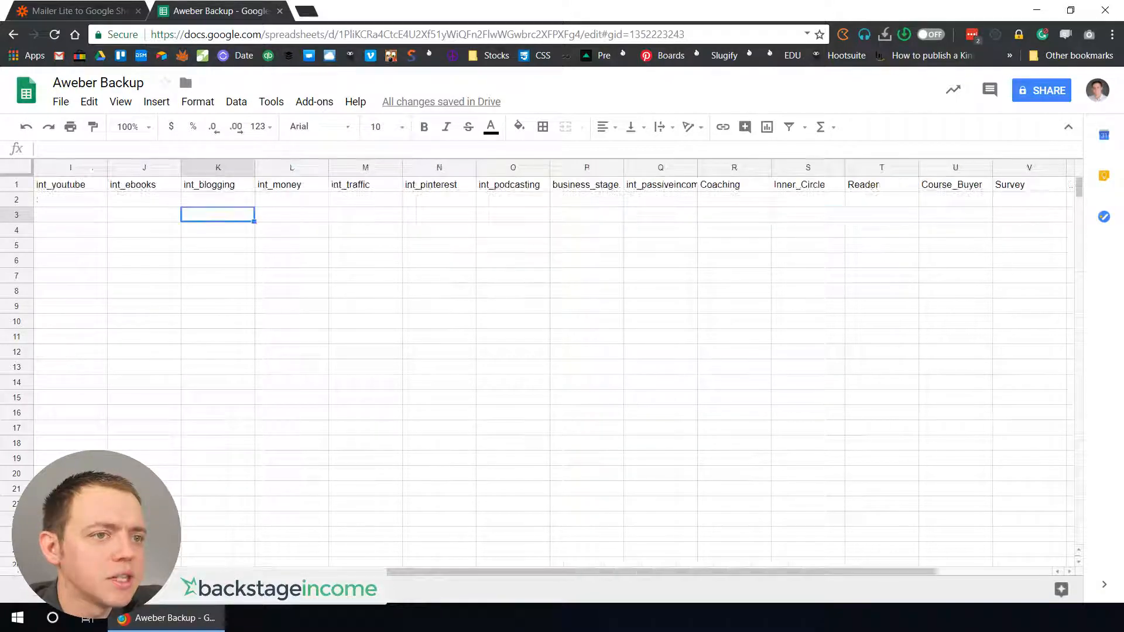
pyautogui.hscroll(-8, 527, 351)
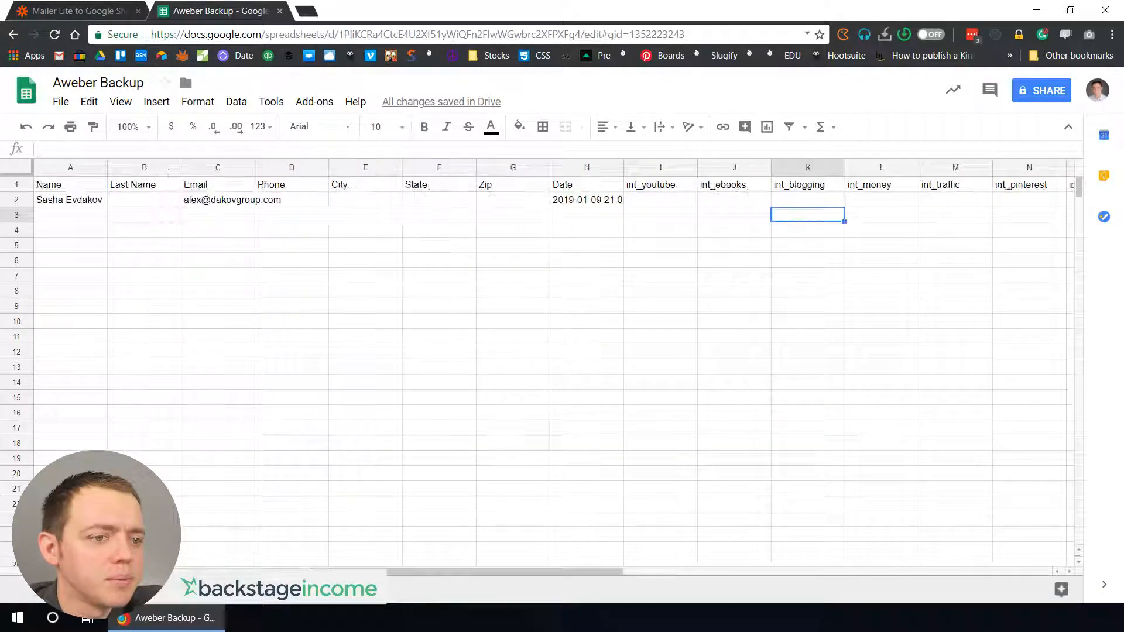
pyautogui.click(97, 218)
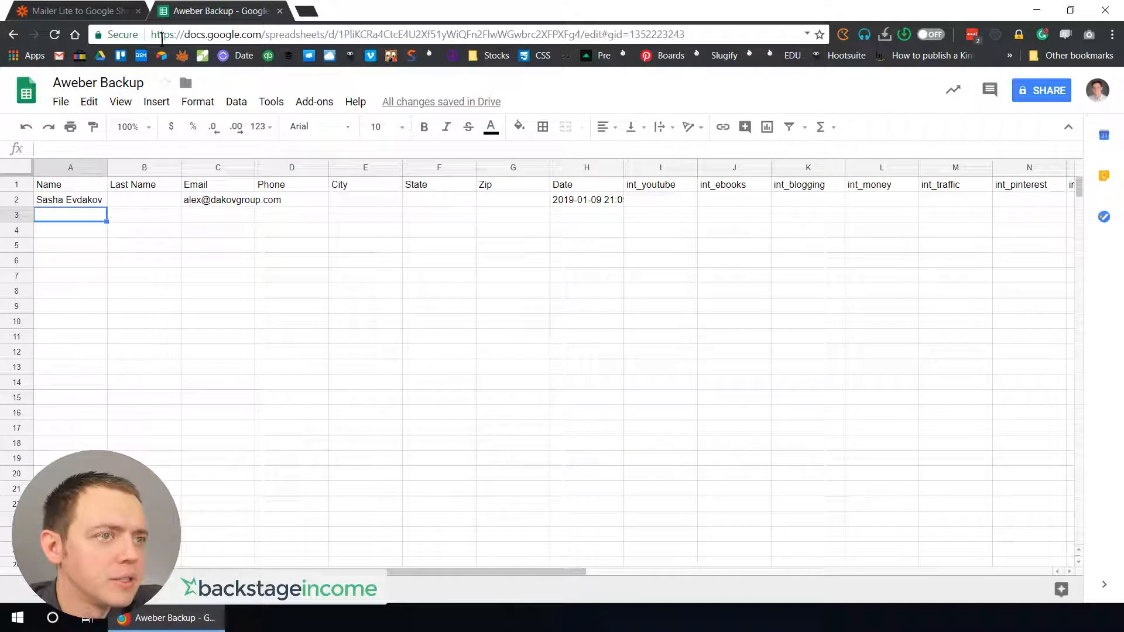
# Step: Return to Zapier, finish the backup Zap's setup and turn the Zap on
pyautogui.click(102, 11)
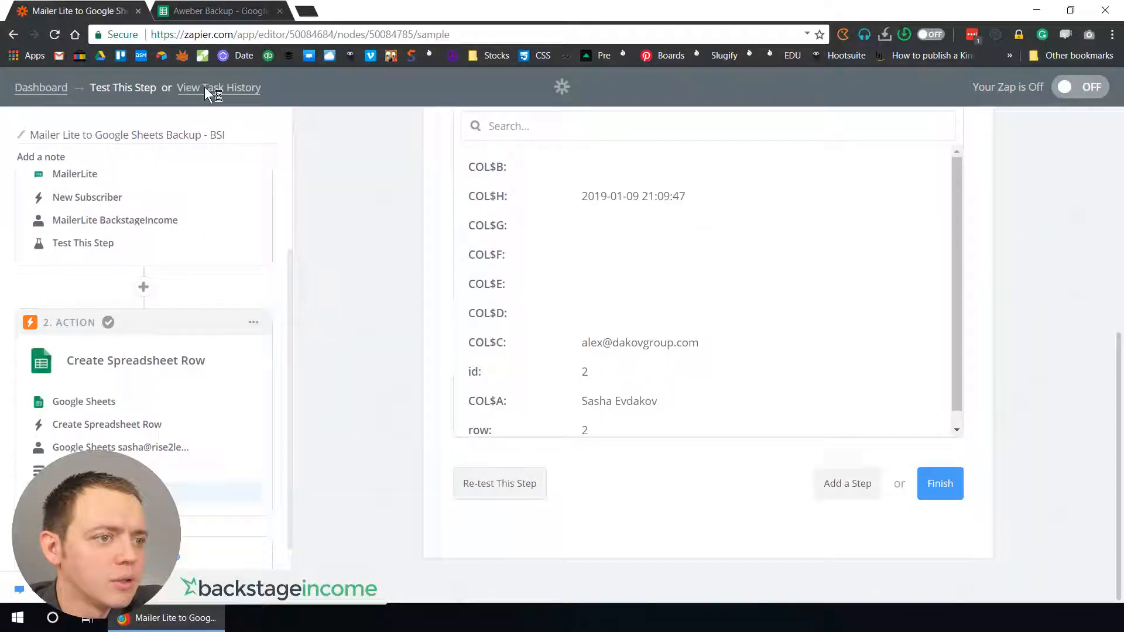
pyautogui.click(943, 486)
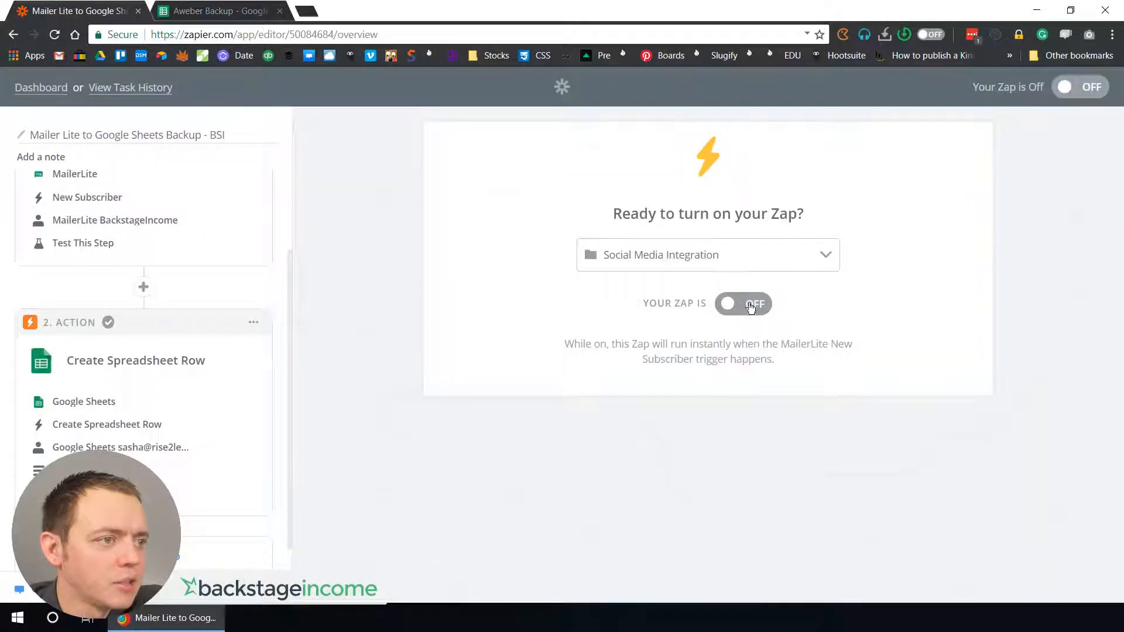
pyautogui.click(751, 307)
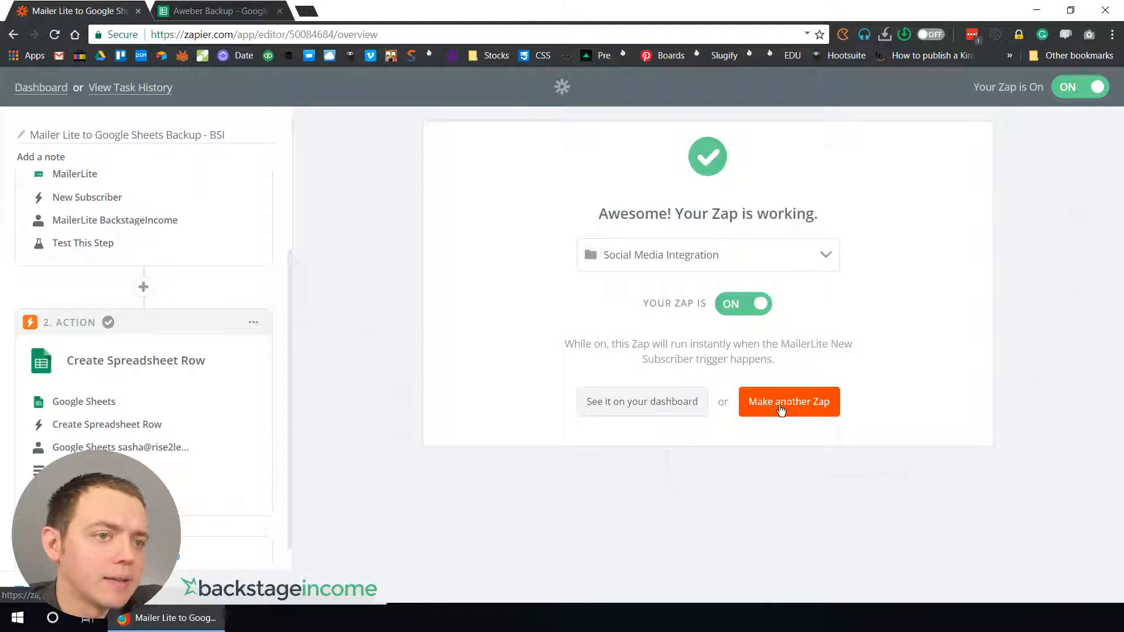
# Step: Start another Zap and name it MailerLite Update Person
pyautogui.click(780, 407)
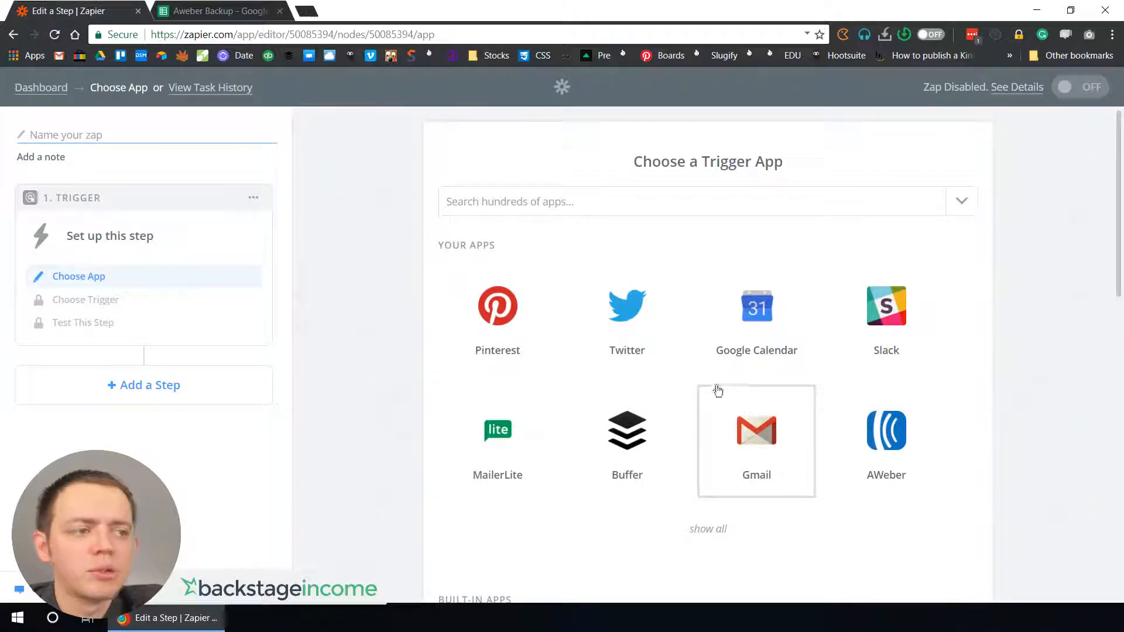
pyautogui.click(547, 203)
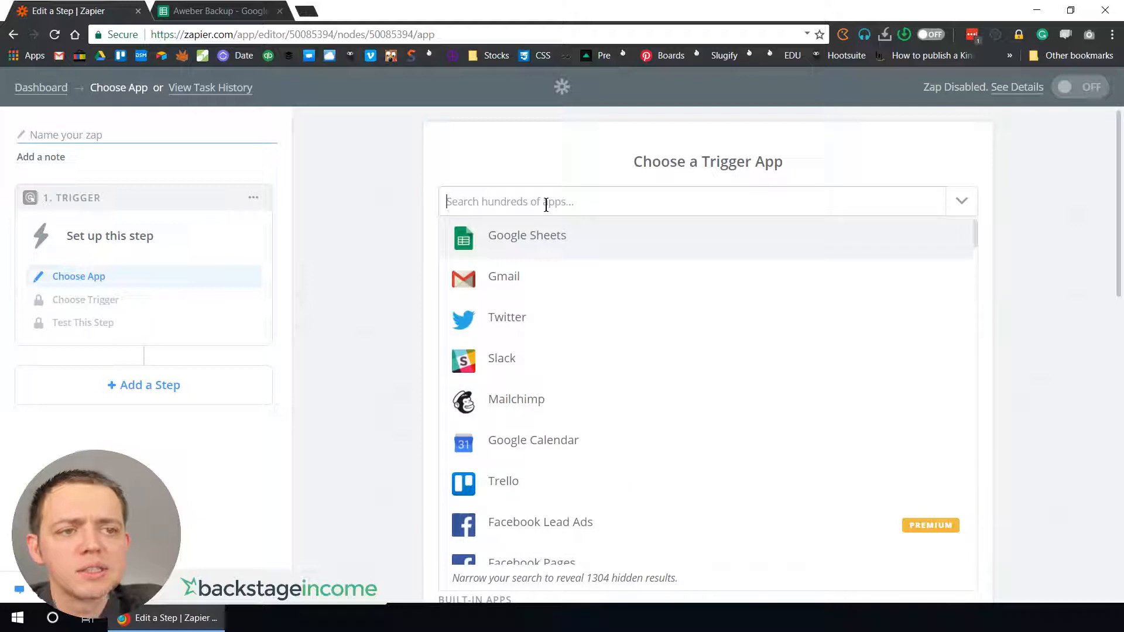
pyautogui.click(92, 137)
pyautogui.write('Mailer')
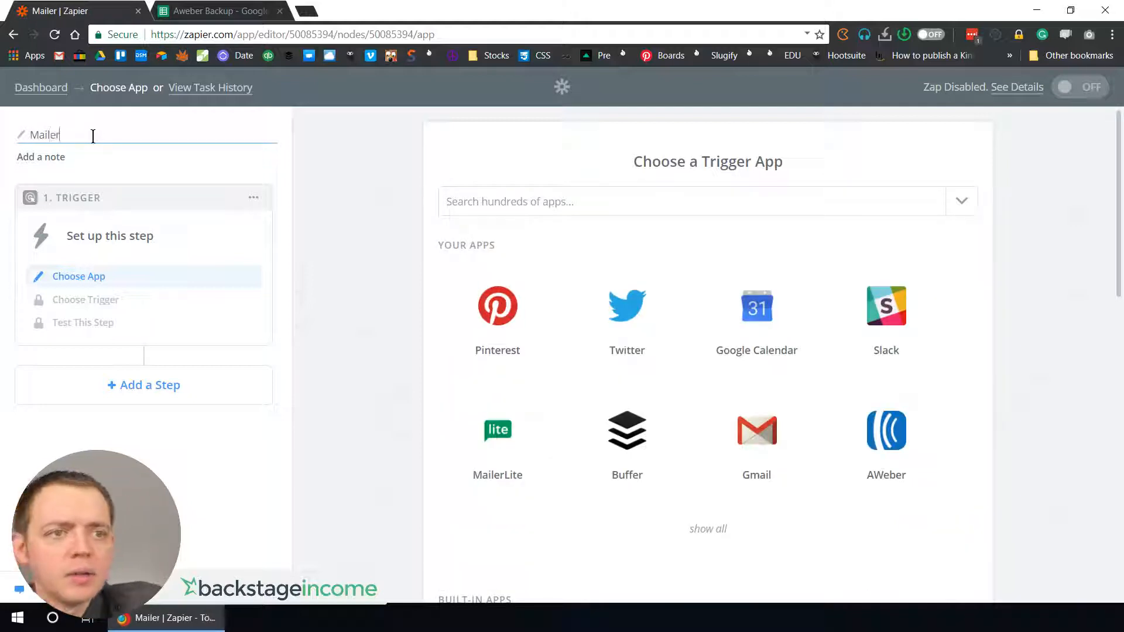
pyautogui.write('Lite Update')
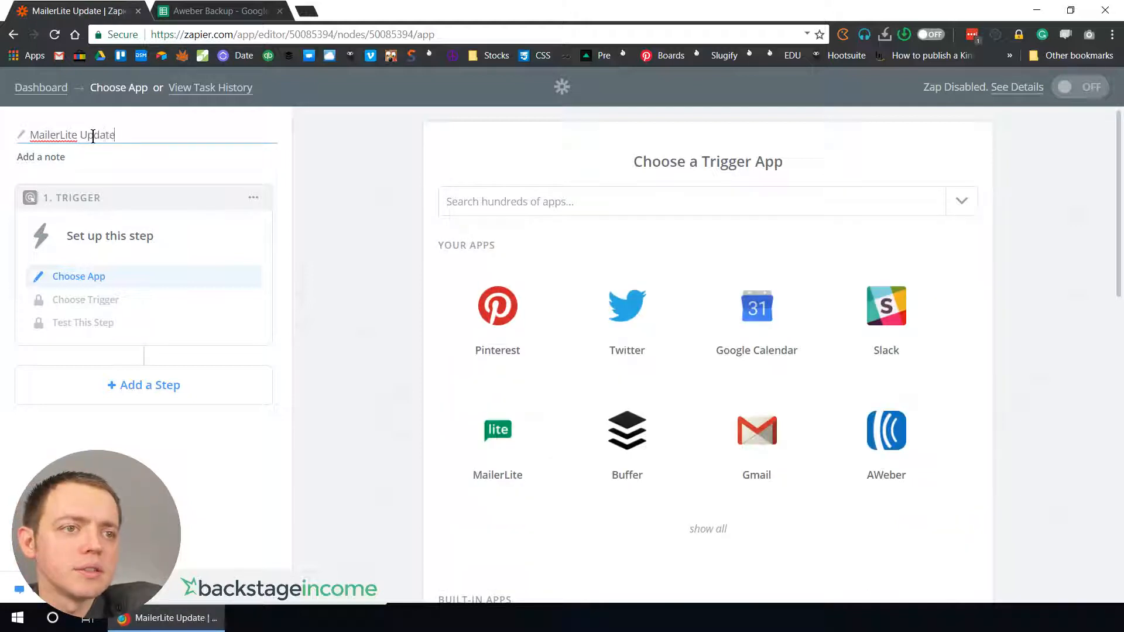
pyautogui.write(' Person')
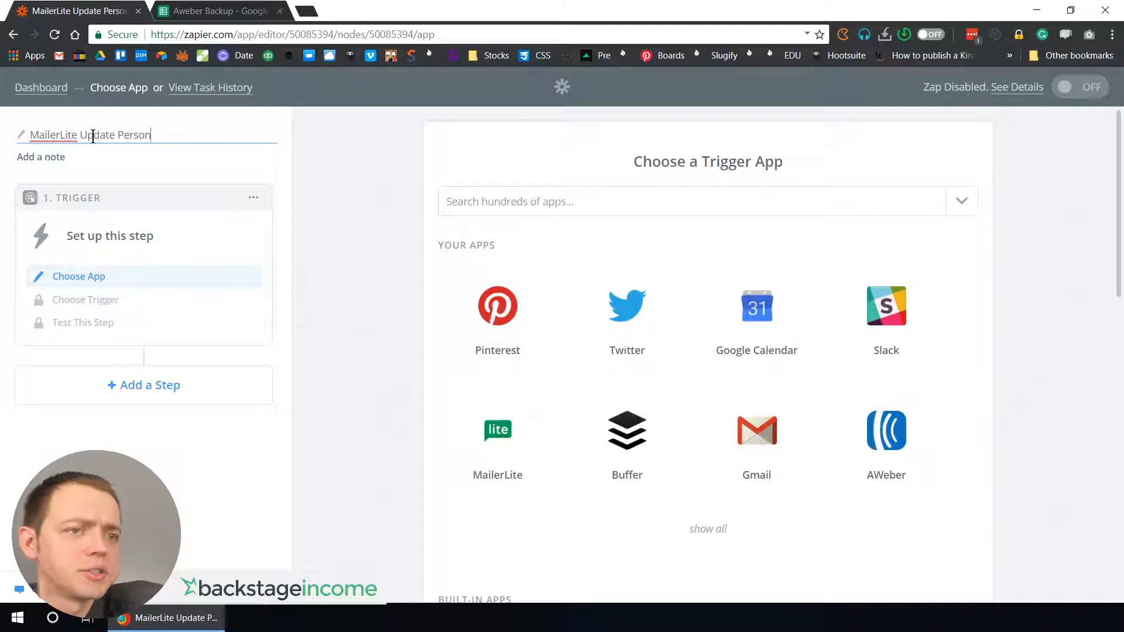
# Step: Set the trigger to MailerLite's Subscriber Added to Group, using the MailerLite BackstageIncome account
pyautogui.click(511, 197)
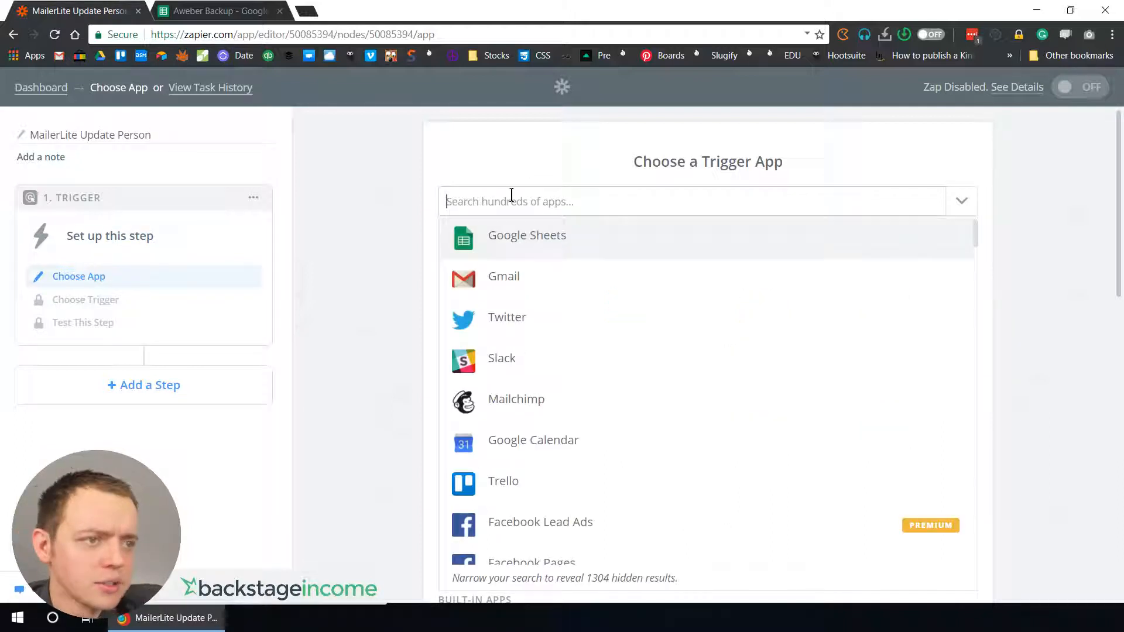
pyautogui.write('Mailer')
pyautogui.click(504, 237)
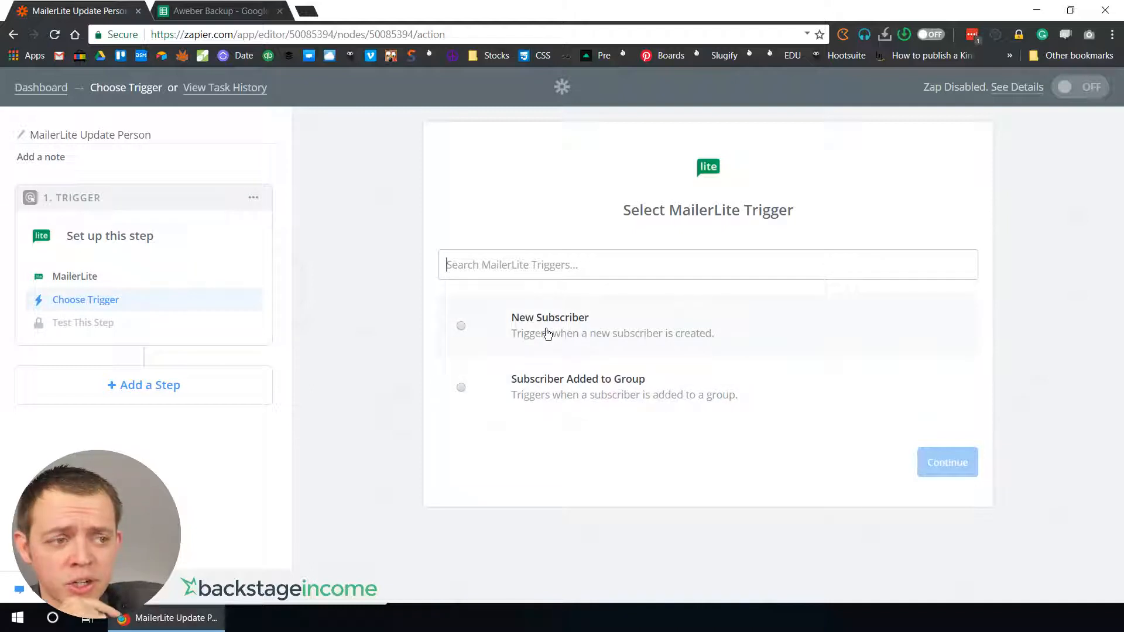
pyautogui.click(562, 393)
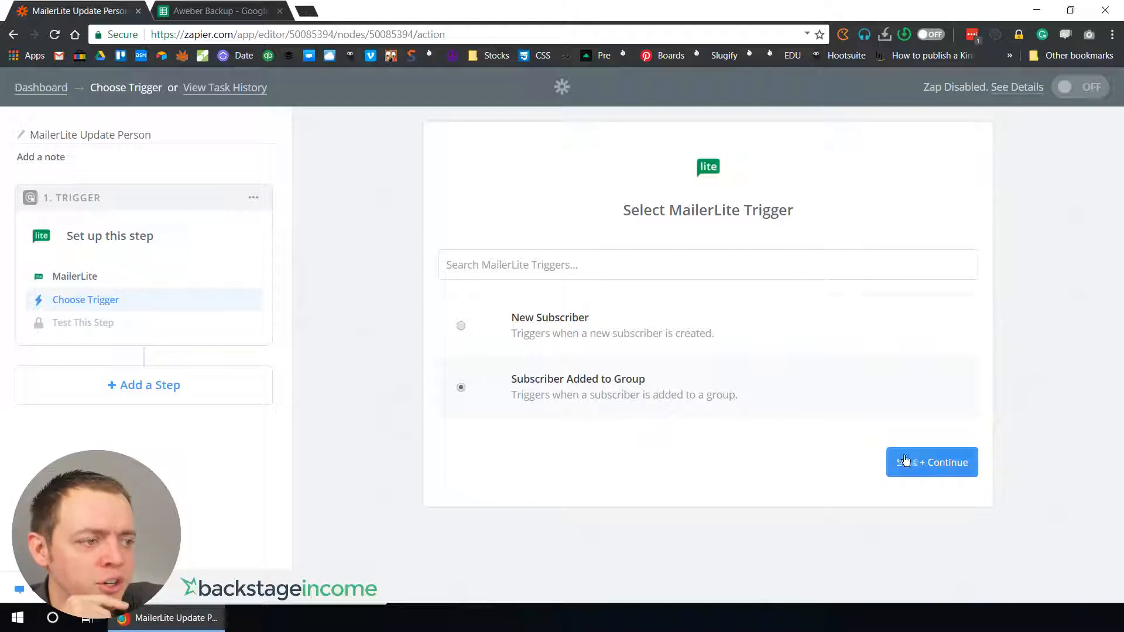
pyautogui.click(937, 462)
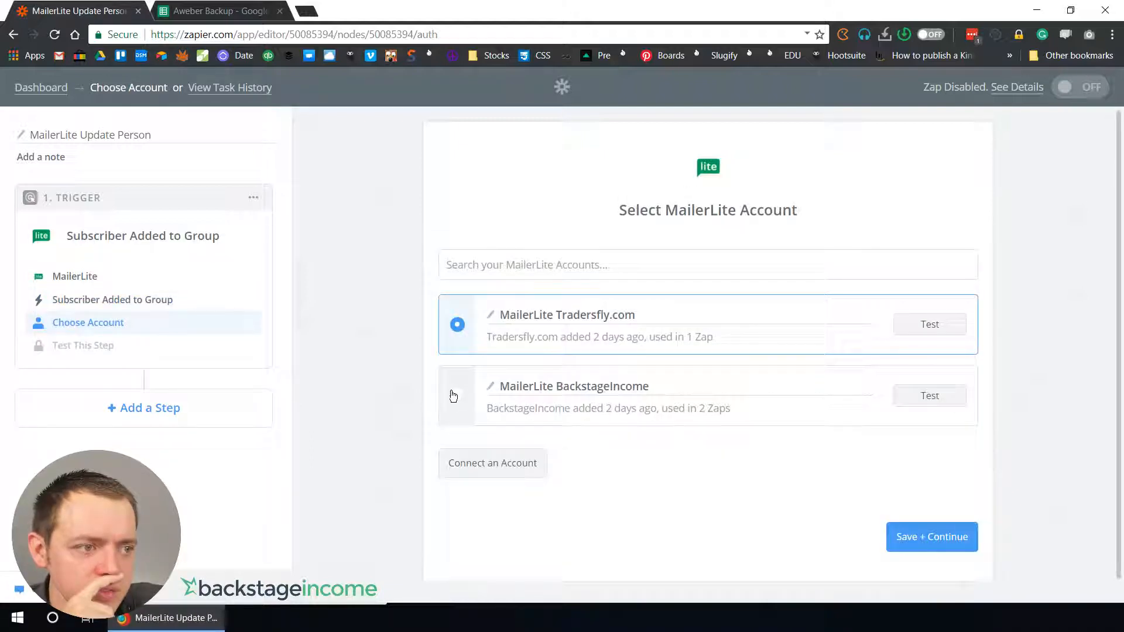
pyautogui.click(454, 396)
pyautogui.click(974, 538)
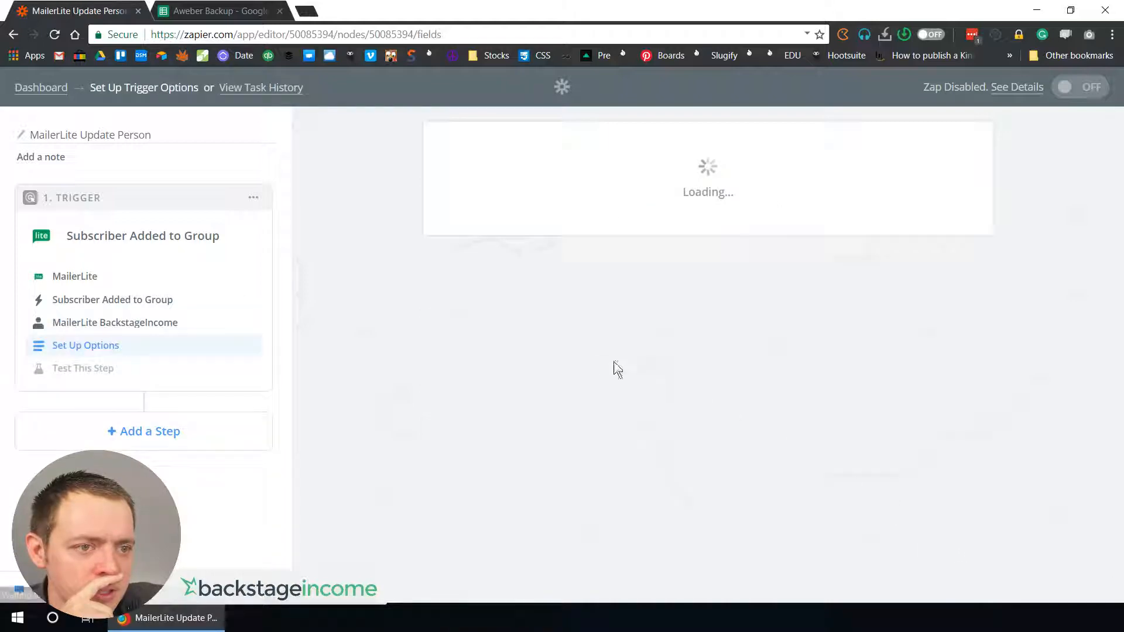
# Step: Set the trigger's group to BackstageIncome - Active List and accept the Group Subscriber A sample
pyautogui.click(559, 281)
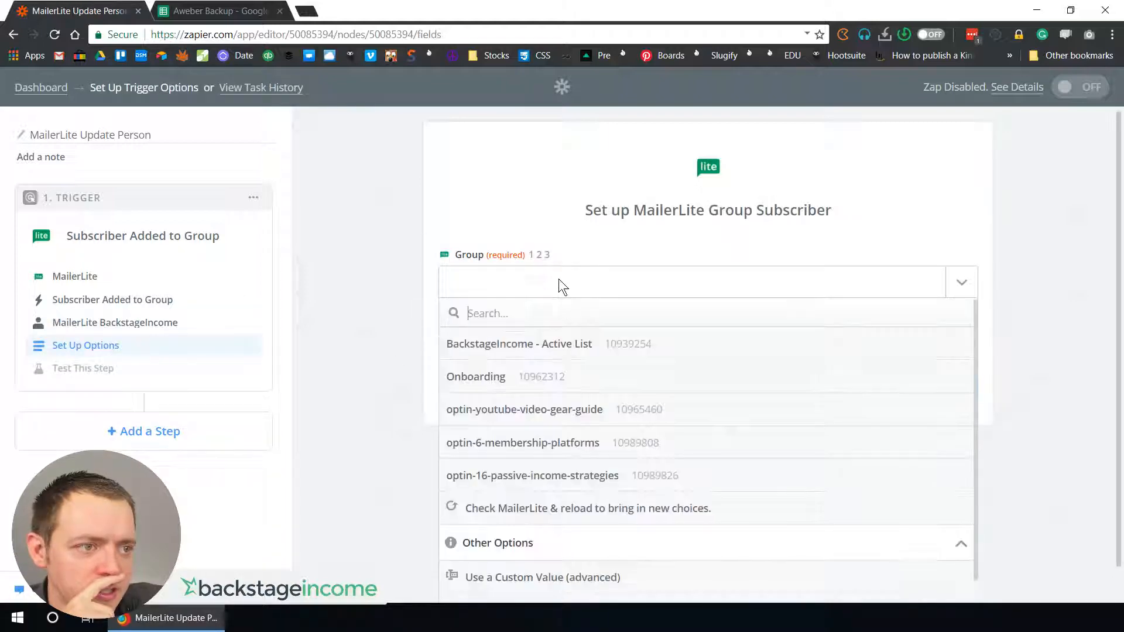
pyautogui.click(538, 351)
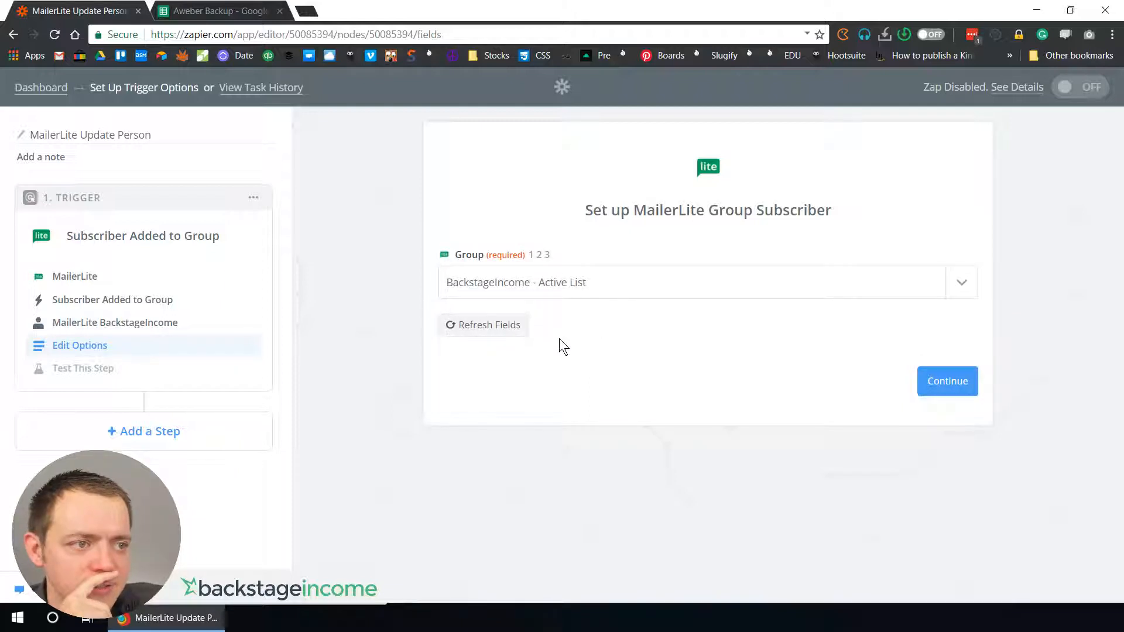
pyautogui.click(928, 391)
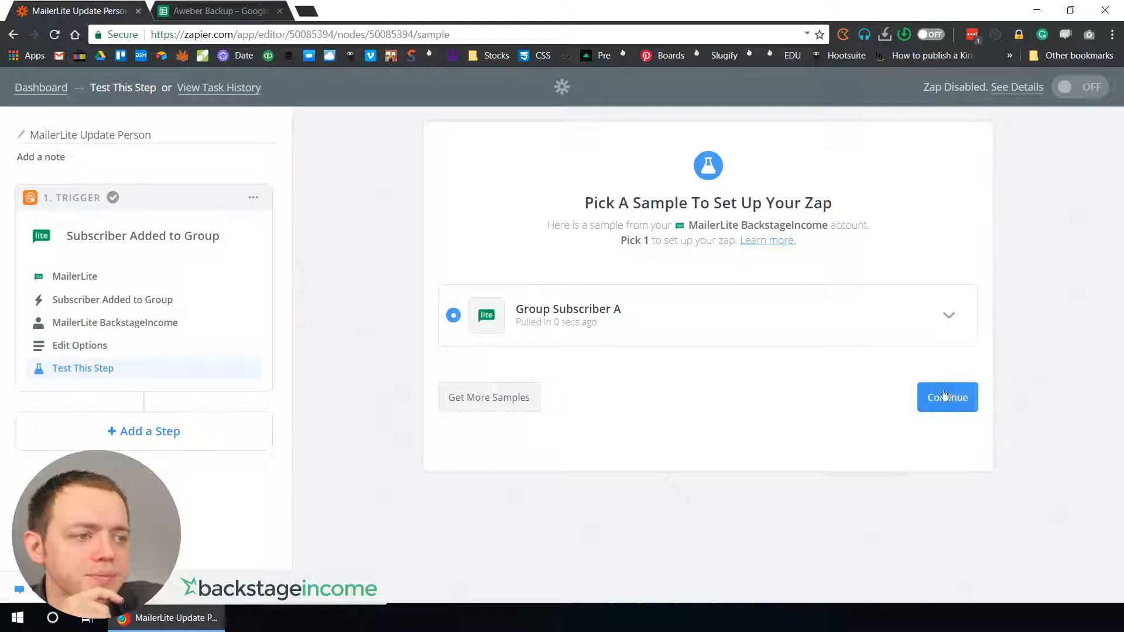
pyautogui.click(954, 397)
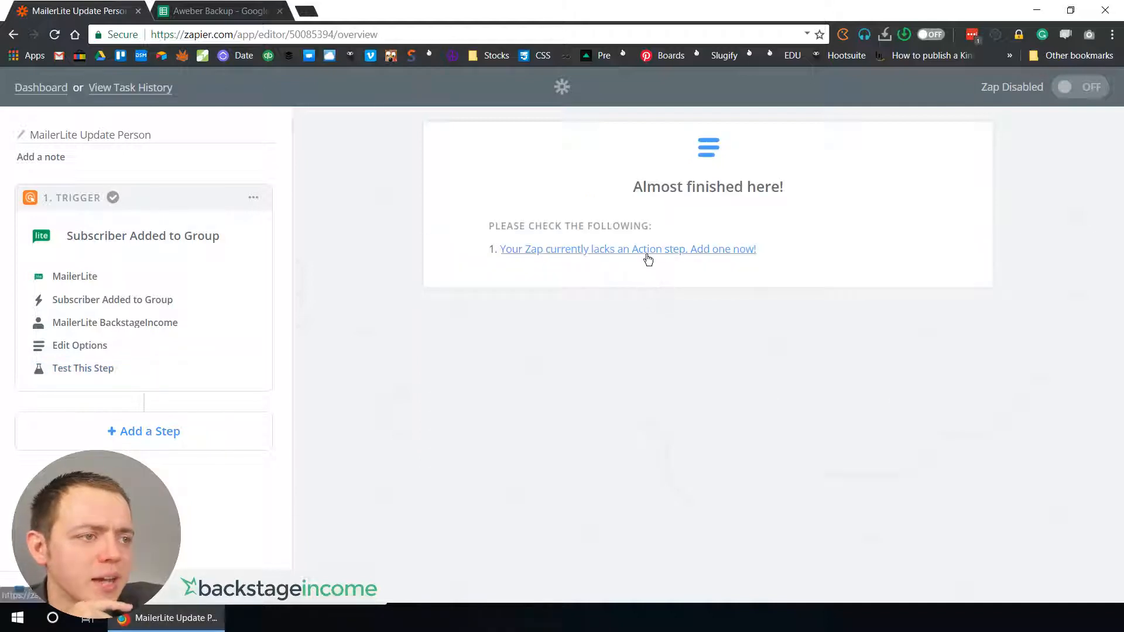
# Step: Add a Google Sheets action step that uses Update Spreadsheet Row
pyautogui.click(149, 432)
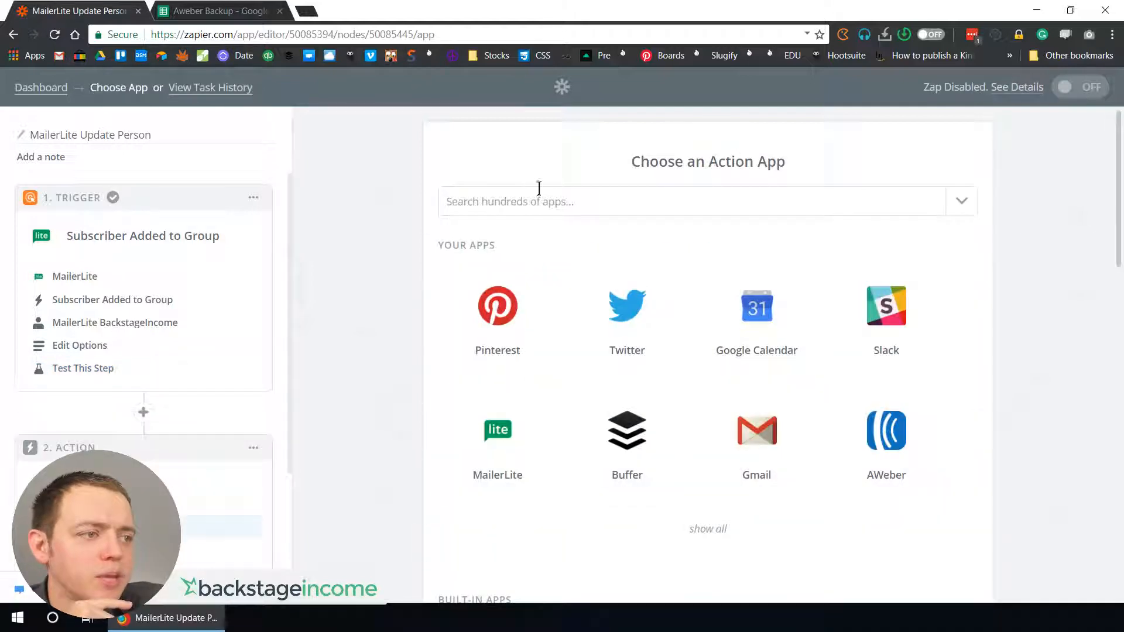
pyautogui.click(516, 202)
pyautogui.write('google')
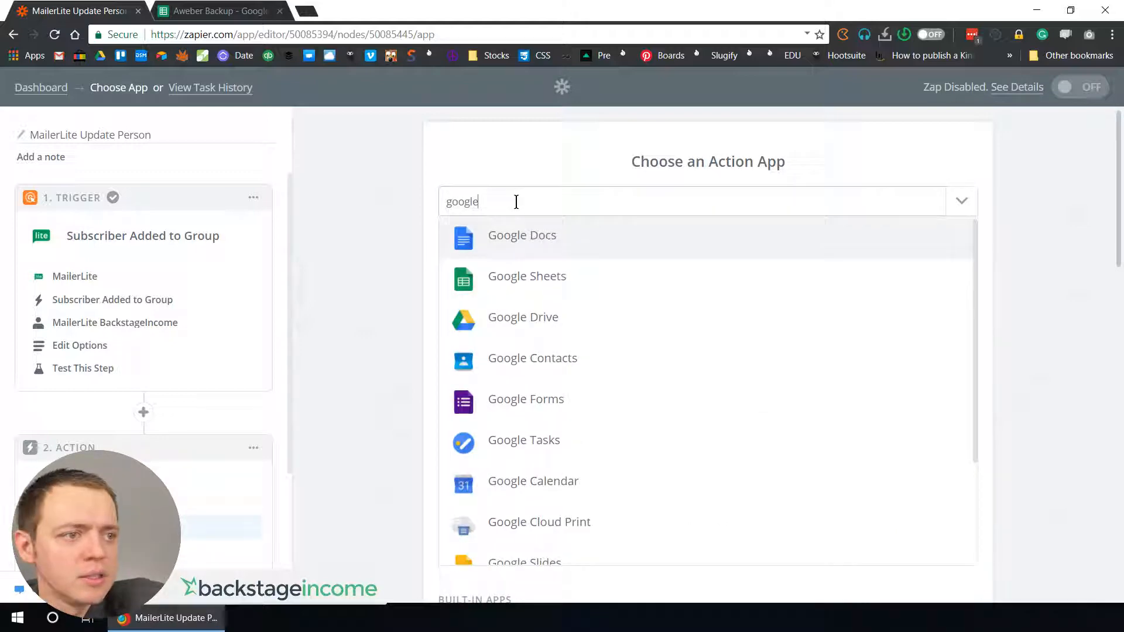
pyautogui.click(515, 285)
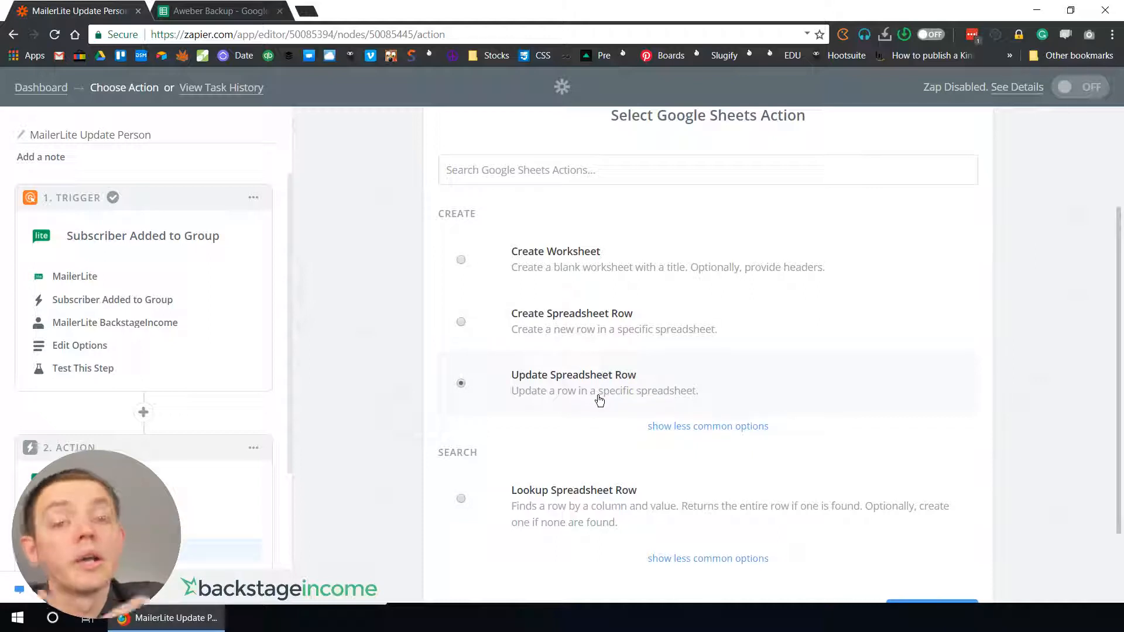
pyautogui.scroll(-2, 845, 516)
pyautogui.click(929, 515)
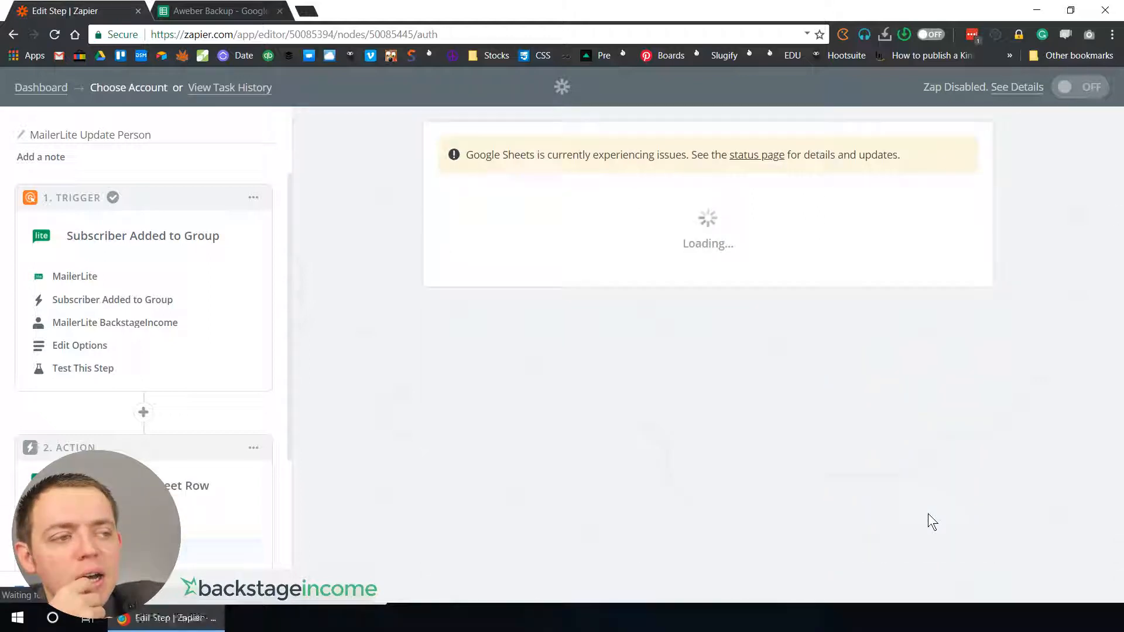
# Step: Switch to the Aweber Backup spreadsheet and examine the test subscriber's row, including its Email cell
pyautogui.click(223, 11)
pyautogui.click(760, 203)
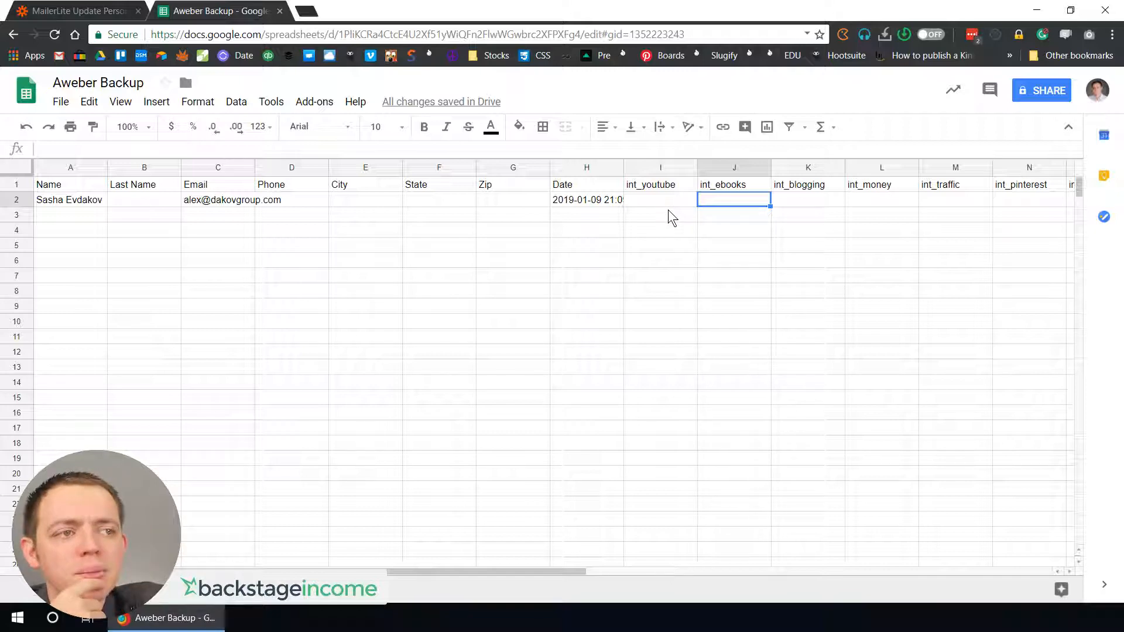
pyautogui.click(198, 205)
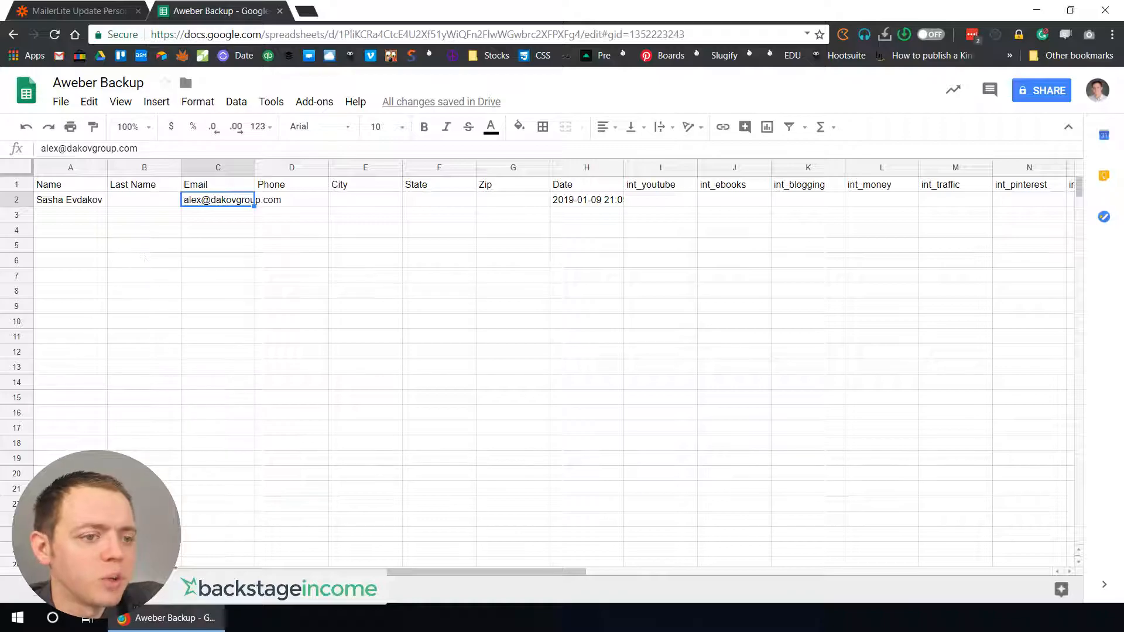
# Step: Switch back to Zapier and leave the MailerLite Update Person Zap's editor for the dashboard
pyautogui.click(171, 621)
pyautogui.click(187, 622)
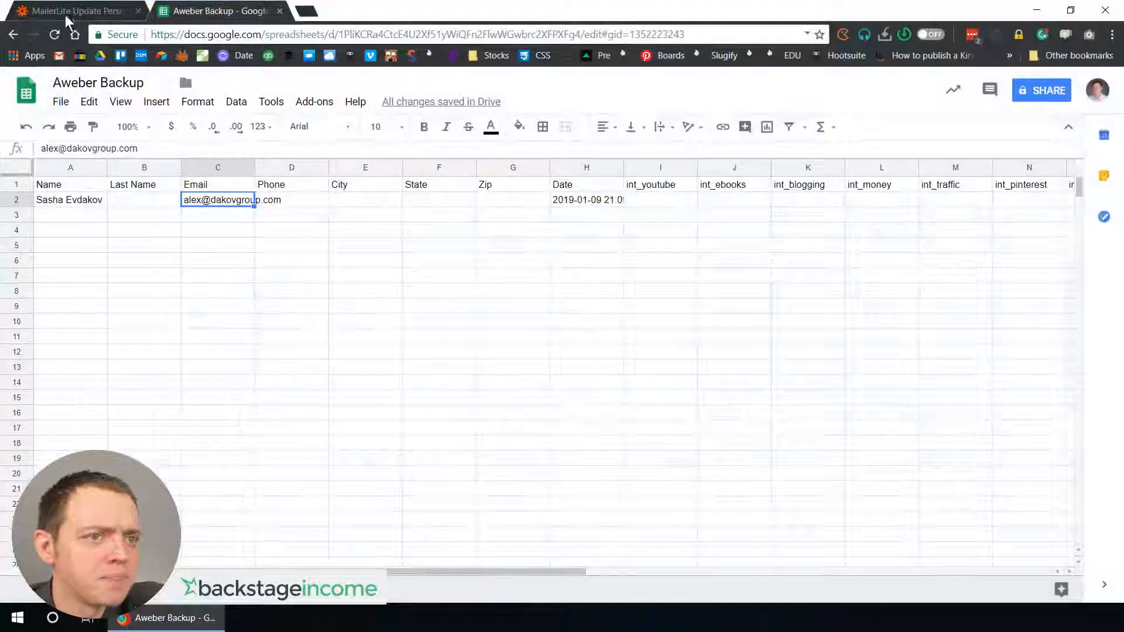
pyautogui.click(66, 18)
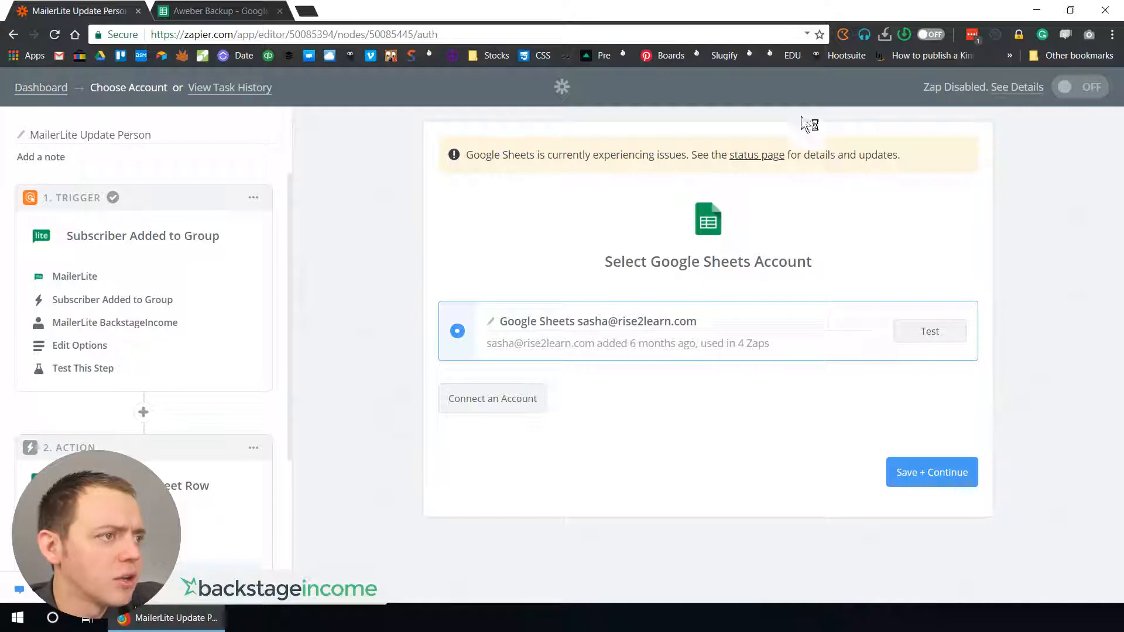
pyautogui.click(40, 93)
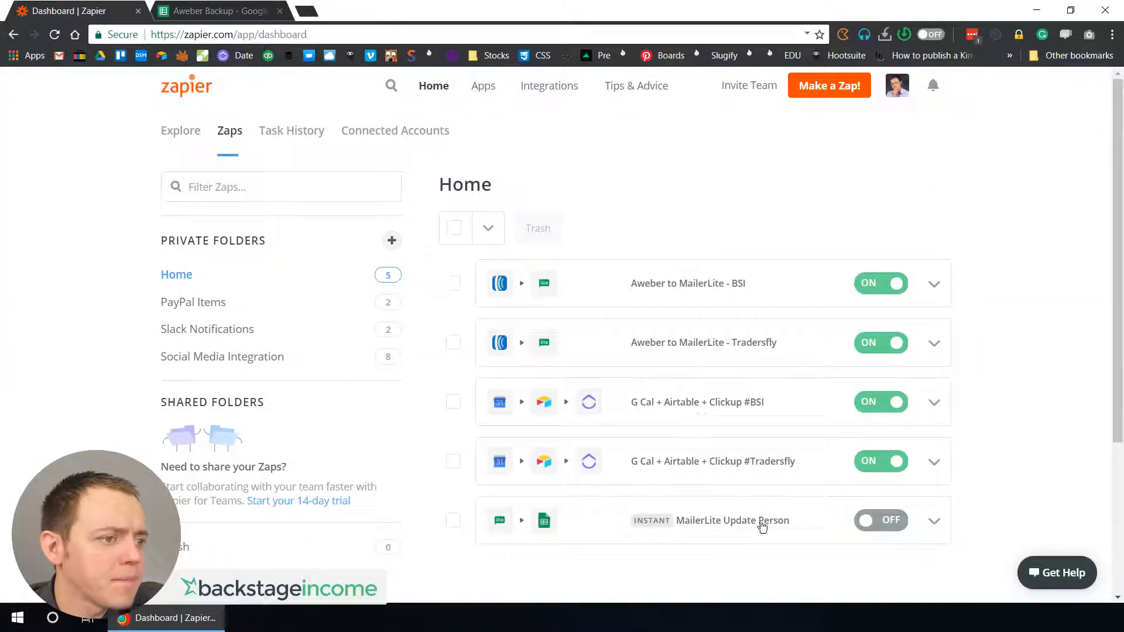
# Step: Move the MailerLite Update Person Zap to the trash and dismiss the notification
pyautogui.click(946, 520)
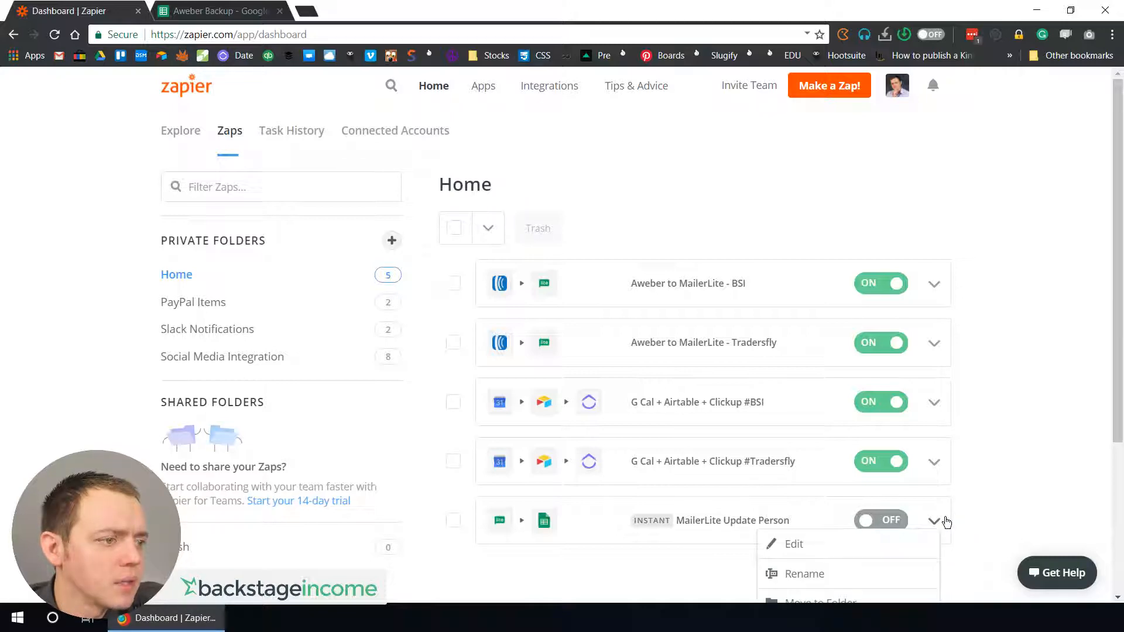
pyautogui.scroll(-4, 821, 499)
pyautogui.click(807, 478)
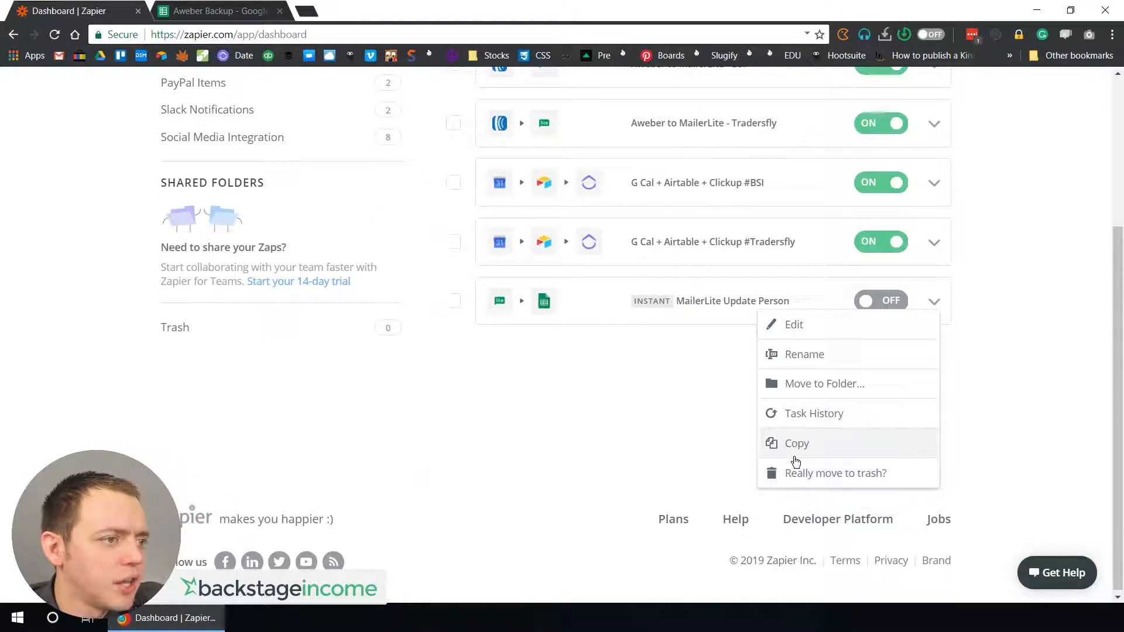
pyautogui.click(820, 484)
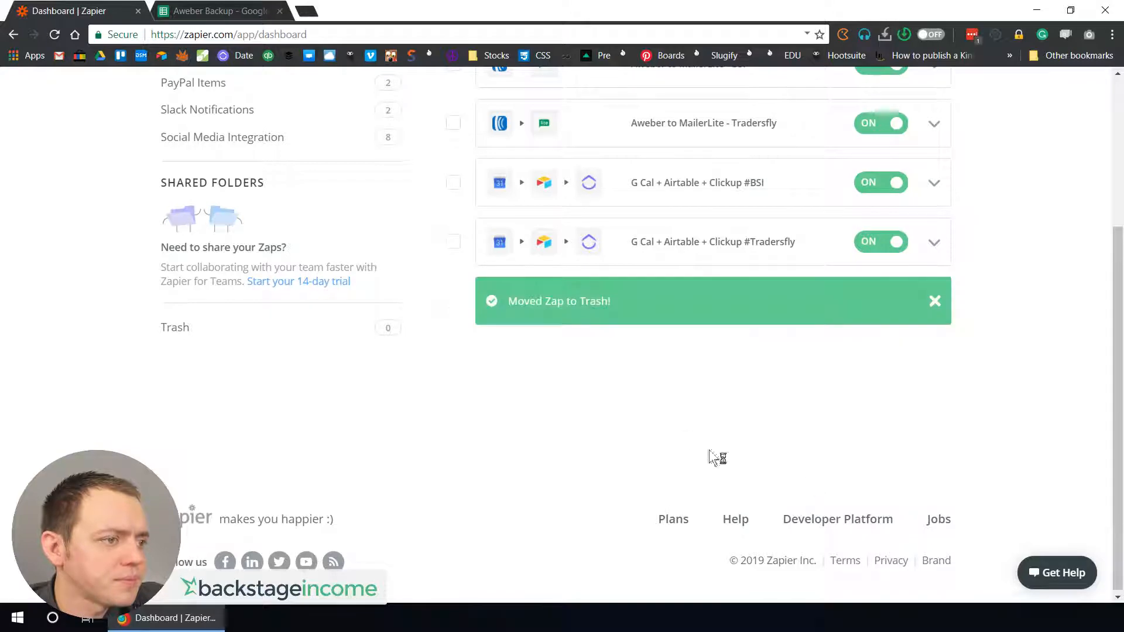
pyautogui.click(935, 301)
pyautogui.scroll(4, 746, 361)
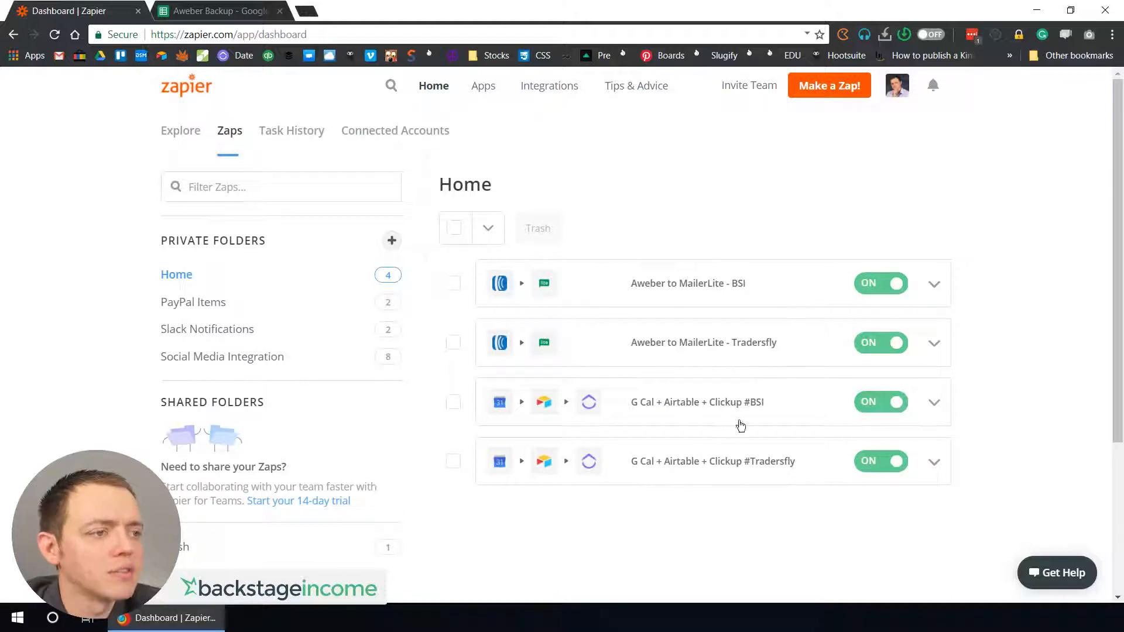
# Step: Switch to the Aweber Backup spreadsheet in Google Sheets
pyautogui.click(218, 11)
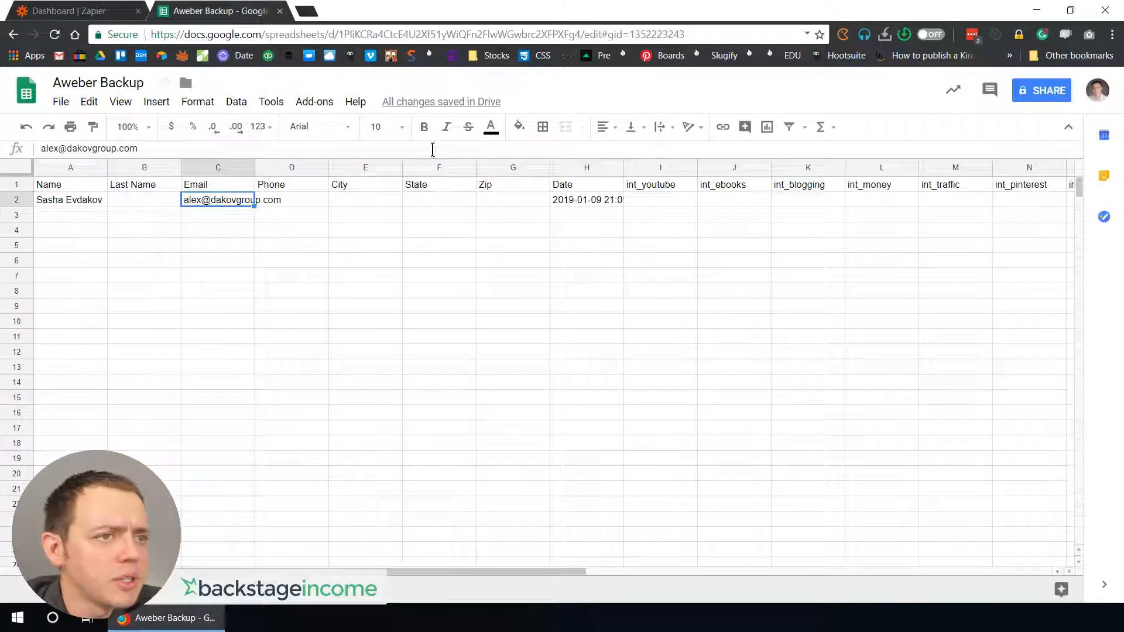